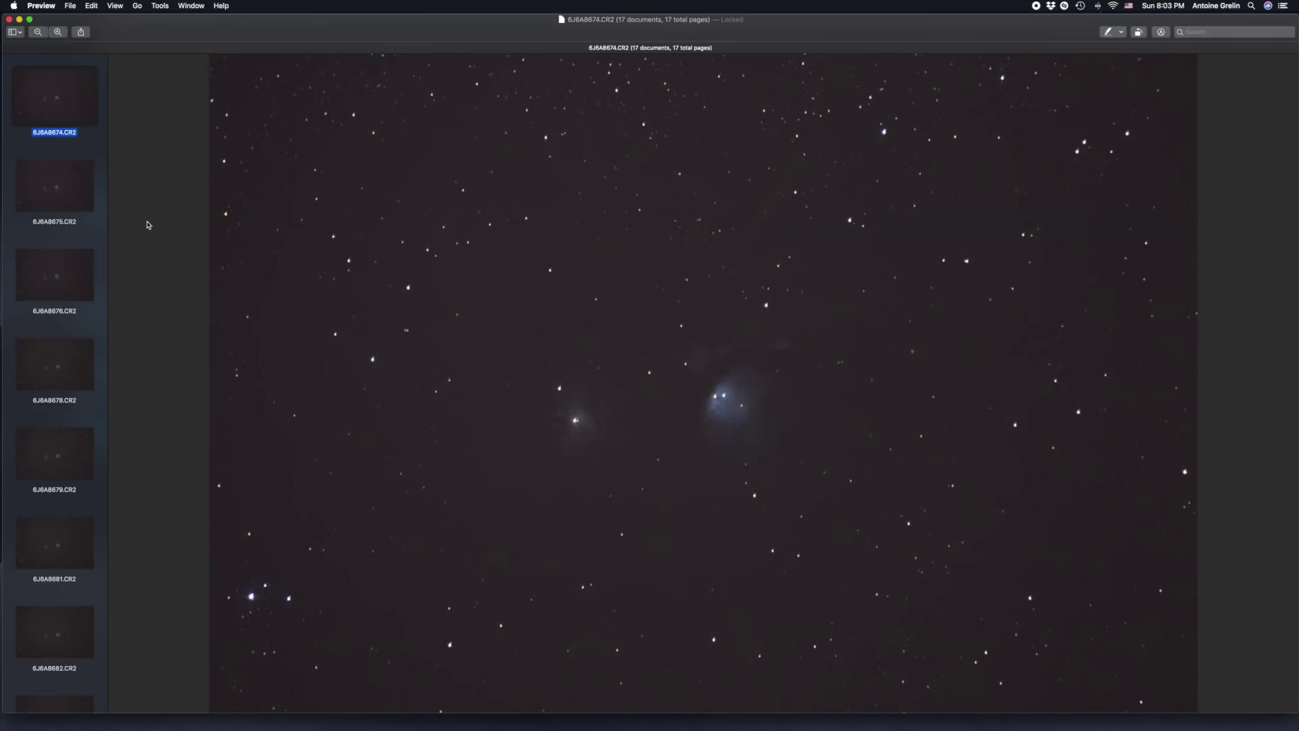
- Step through the raw frames from 6J6A8675 down to 6J6A8688 in Preview
{"action": "left_click", "coordinate": [83, 197]}
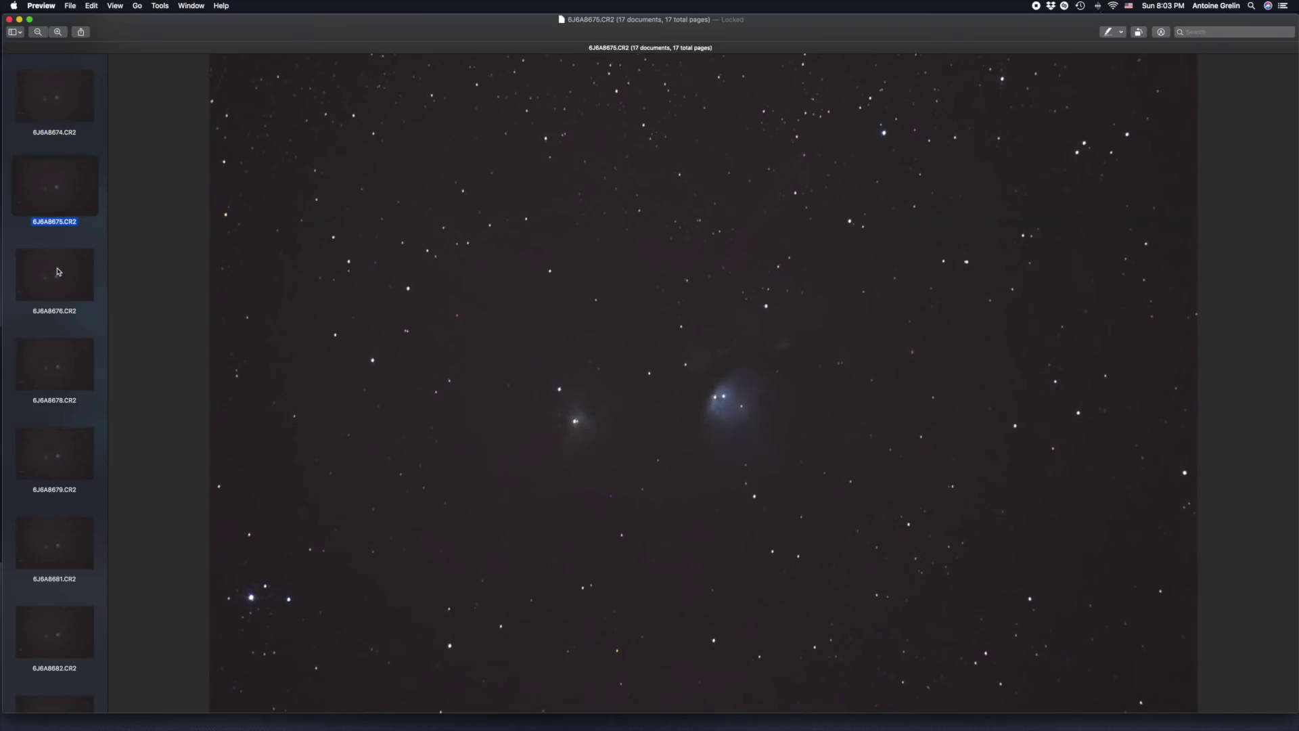
{"action": "key", "text": "Down"}
{"action": "key", "text": "Down"}
{"action": "key", "text": "Down"}
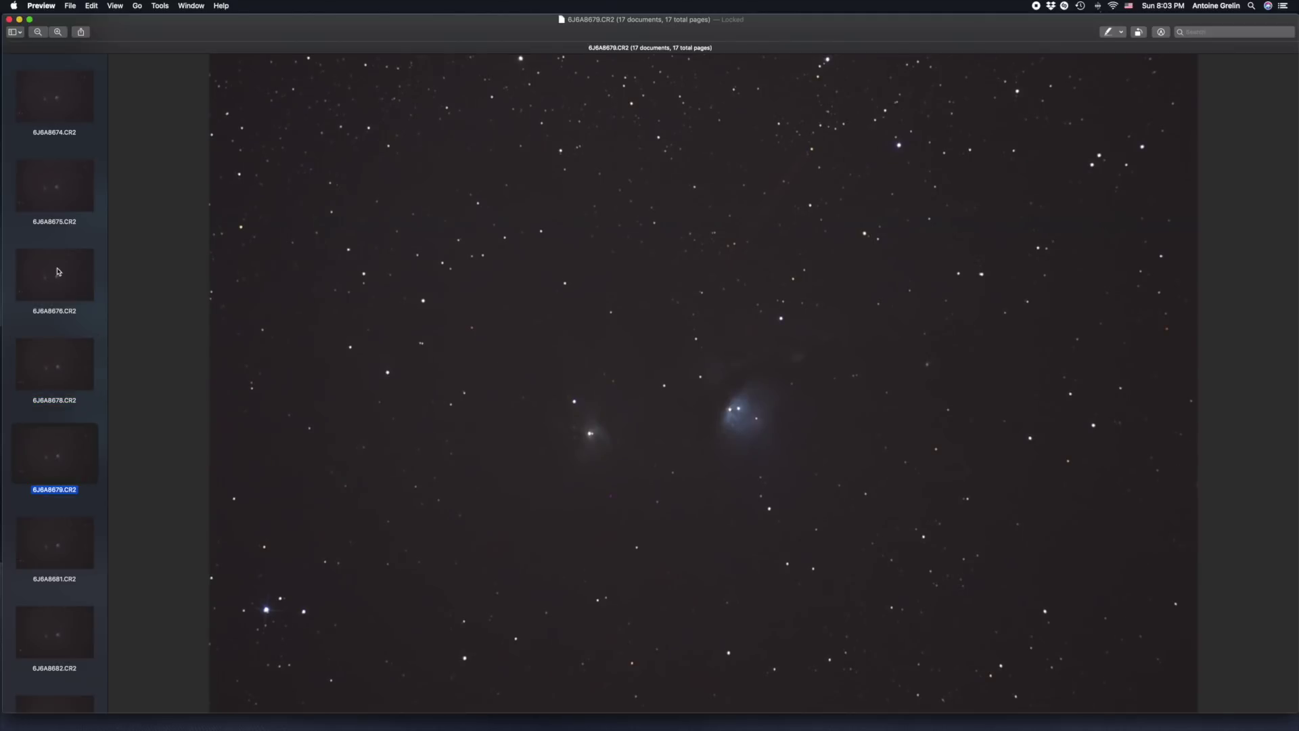
{"action": "key", "text": "Down"}
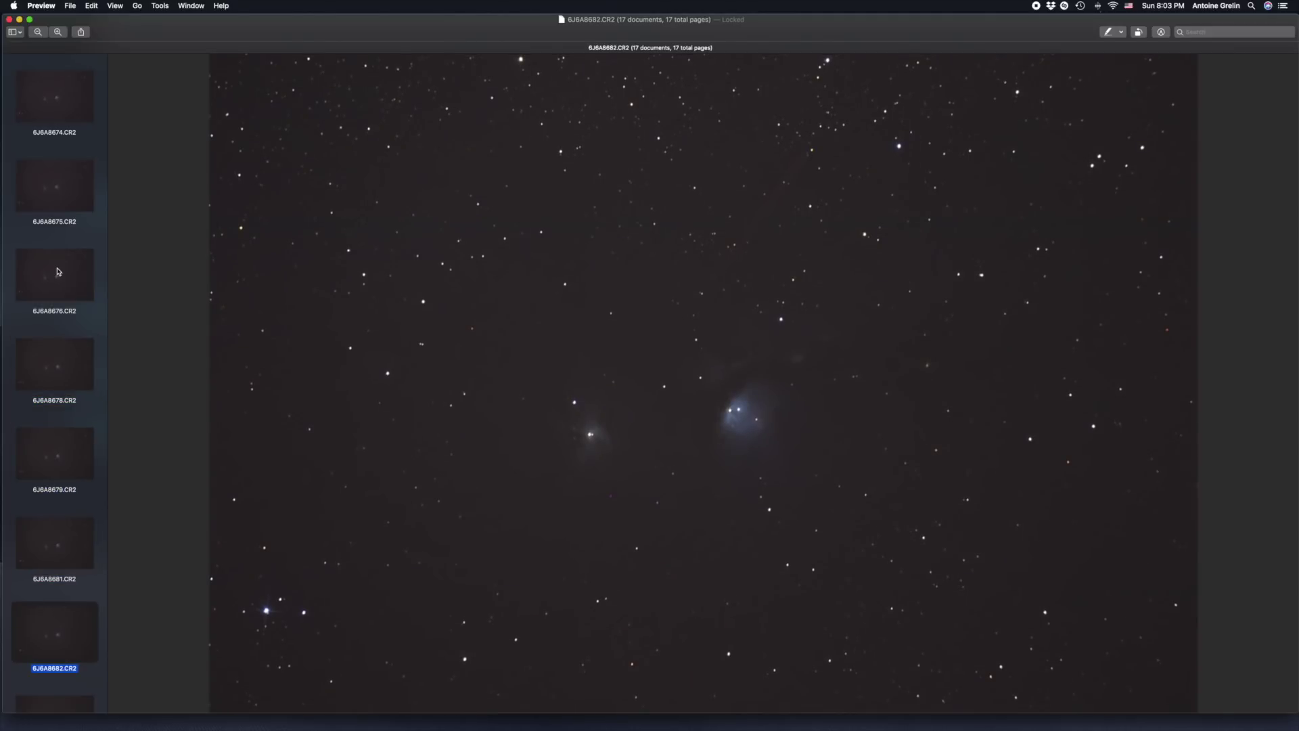
{"action": "key", "text": "Down"}
{"action": "key", "text": "Down"}
{"action": "key", "text": "Down"}
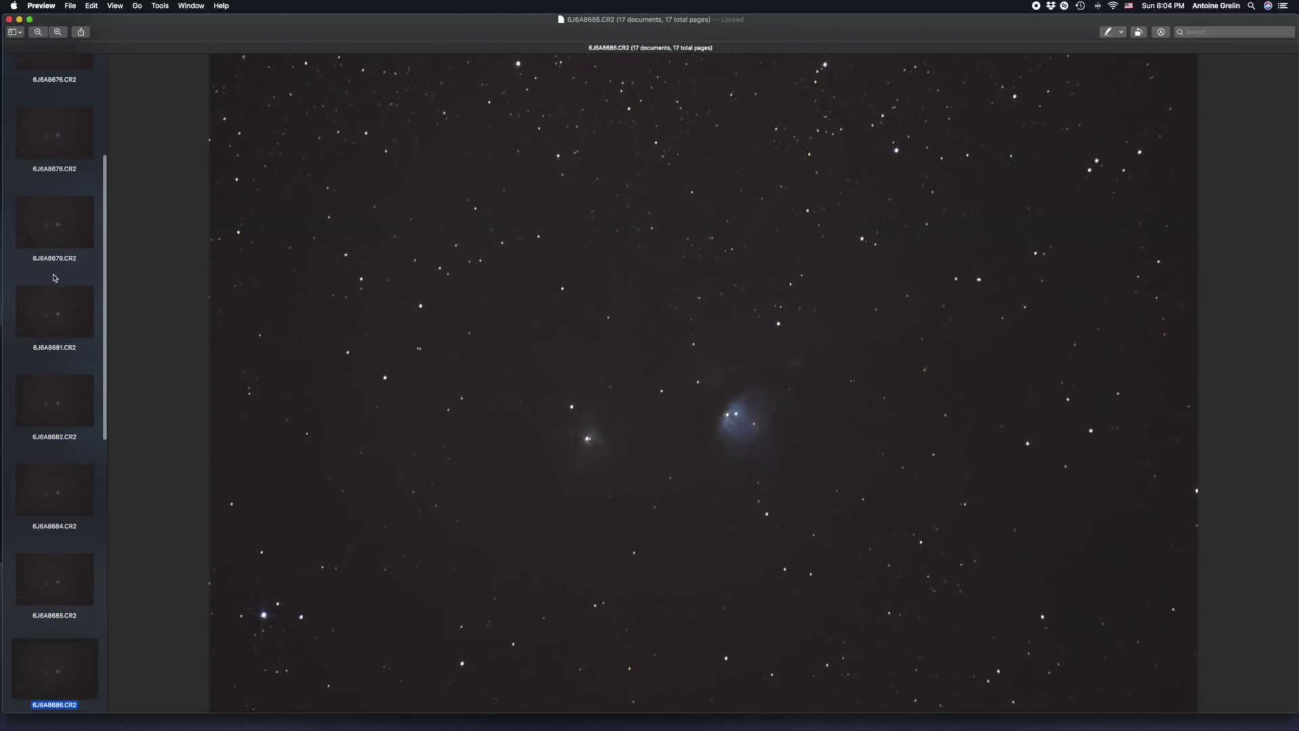
{"action": "key", "text": "Down"}
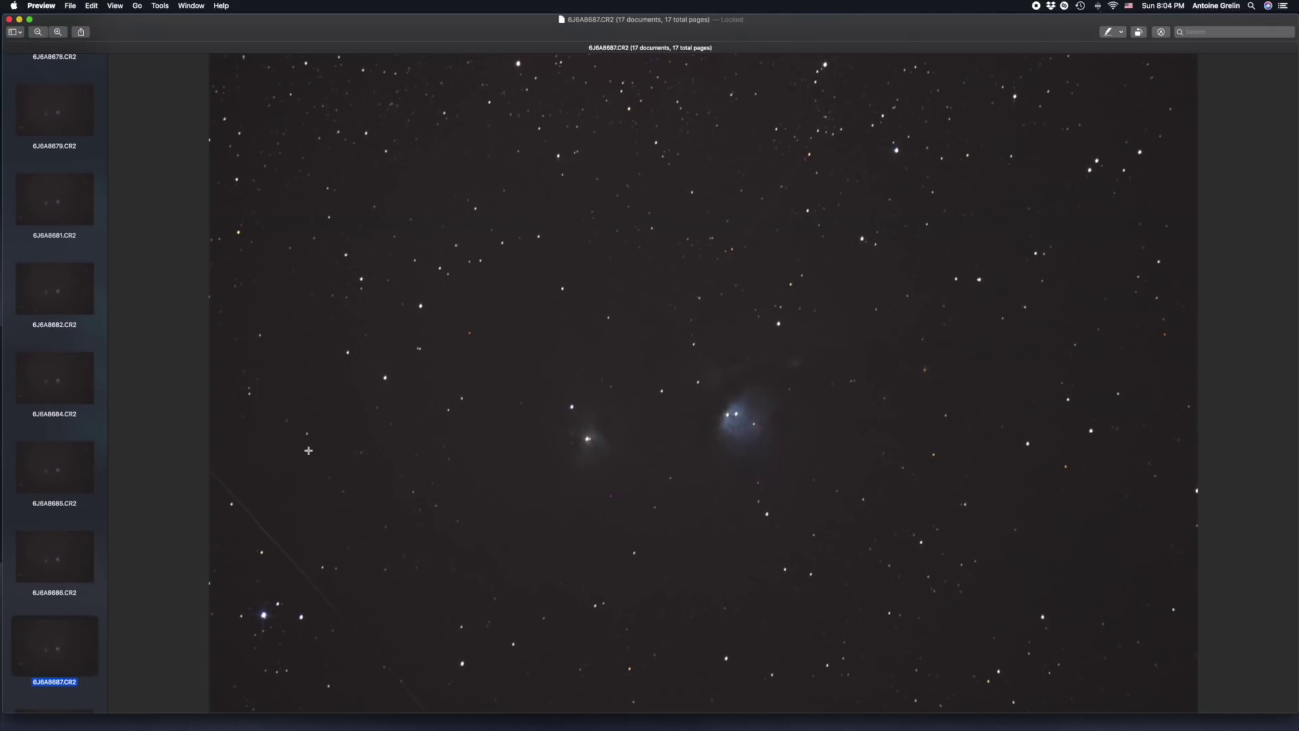
{"action": "key", "text": "Down"}
- Continue through thumbnails 6J6A8691–6J6A8695 to the last frame, 6J6A8698.CR2
{"action": "scroll", "coordinate": [95, 469], "scroll_direction": "down", "scroll_amount": 3}
{"action": "left_click", "coordinate": [58, 576]}
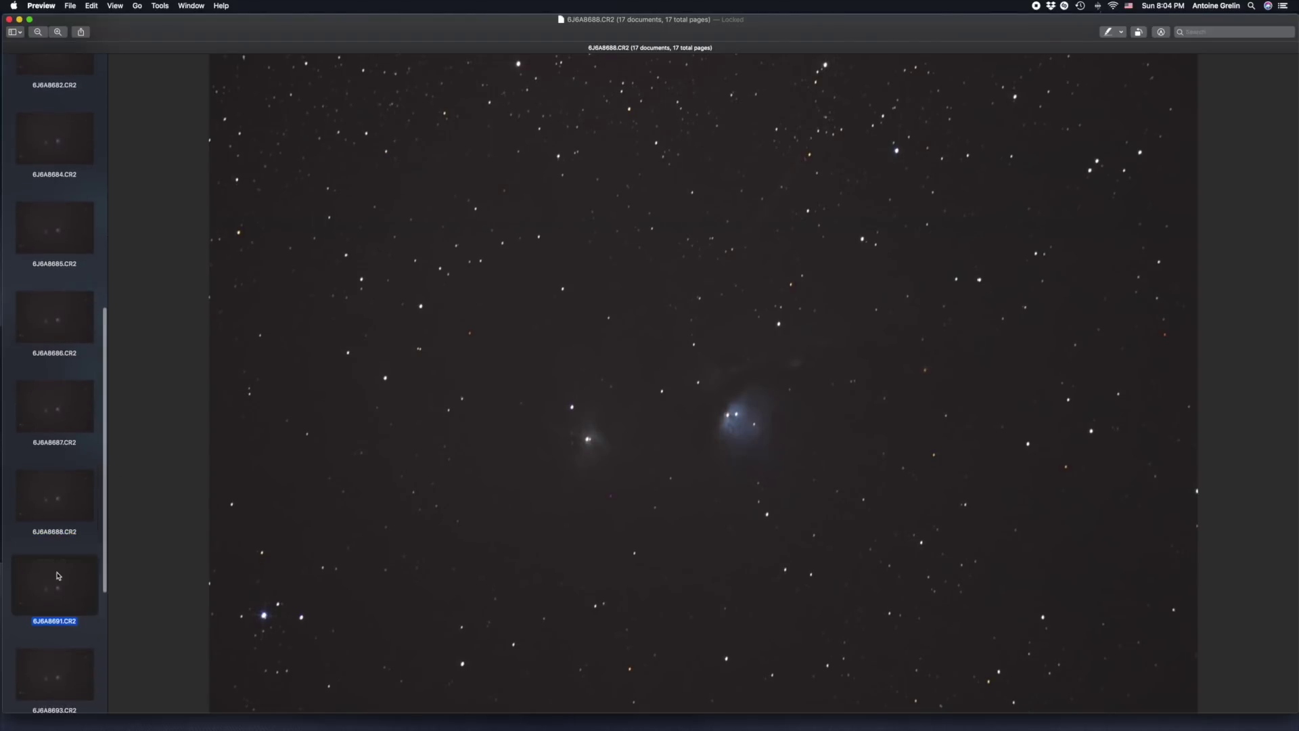
{"action": "scroll", "coordinate": [62, 498], "scroll_direction": "down", "scroll_amount": 5}
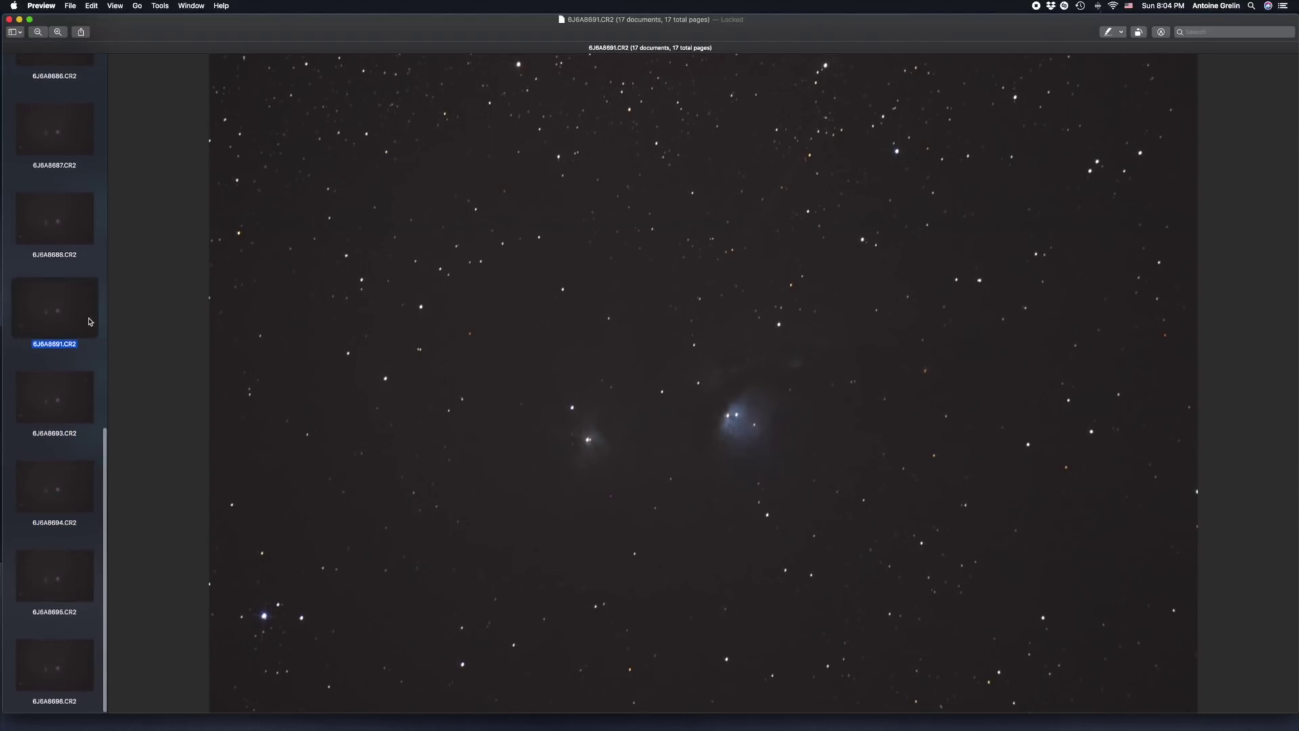
{"action": "left_click", "coordinate": [65, 379]}
{"action": "left_click", "coordinate": [67, 480]}
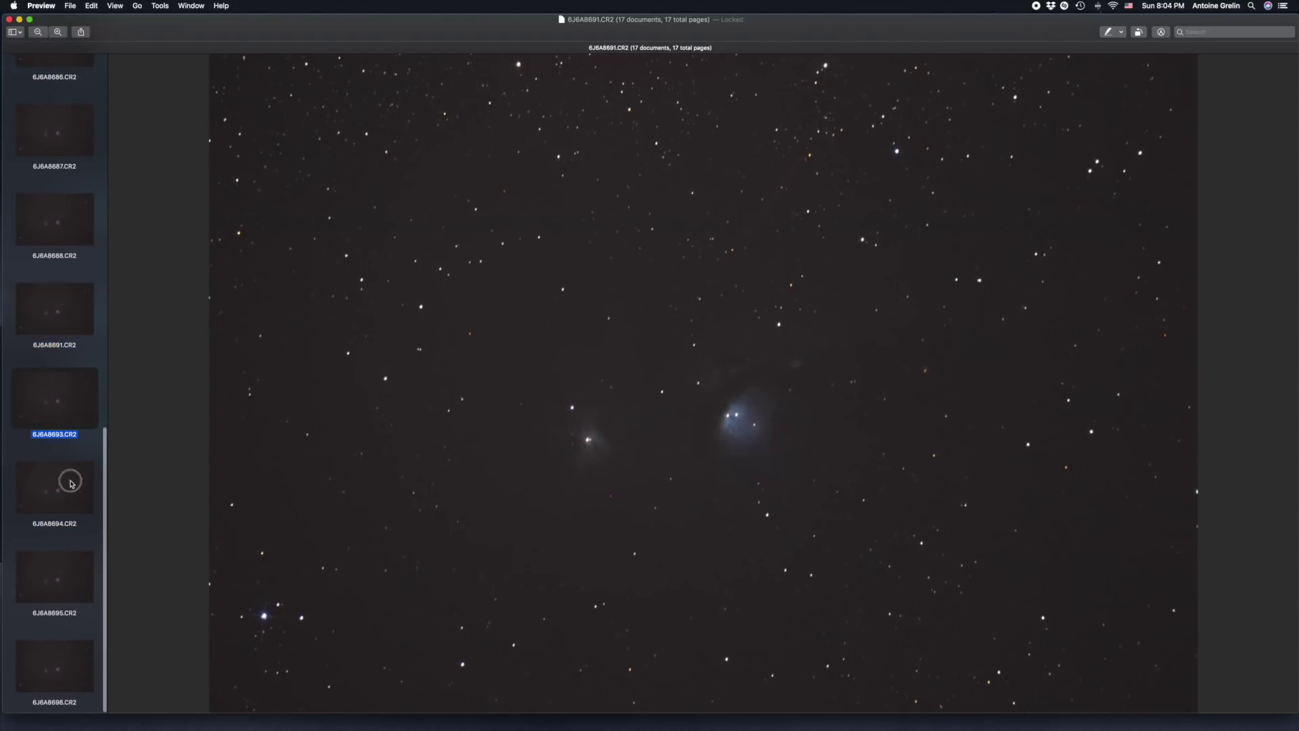
{"action": "left_click", "coordinate": [65, 577]}
{"action": "left_click", "coordinate": [72, 660]}
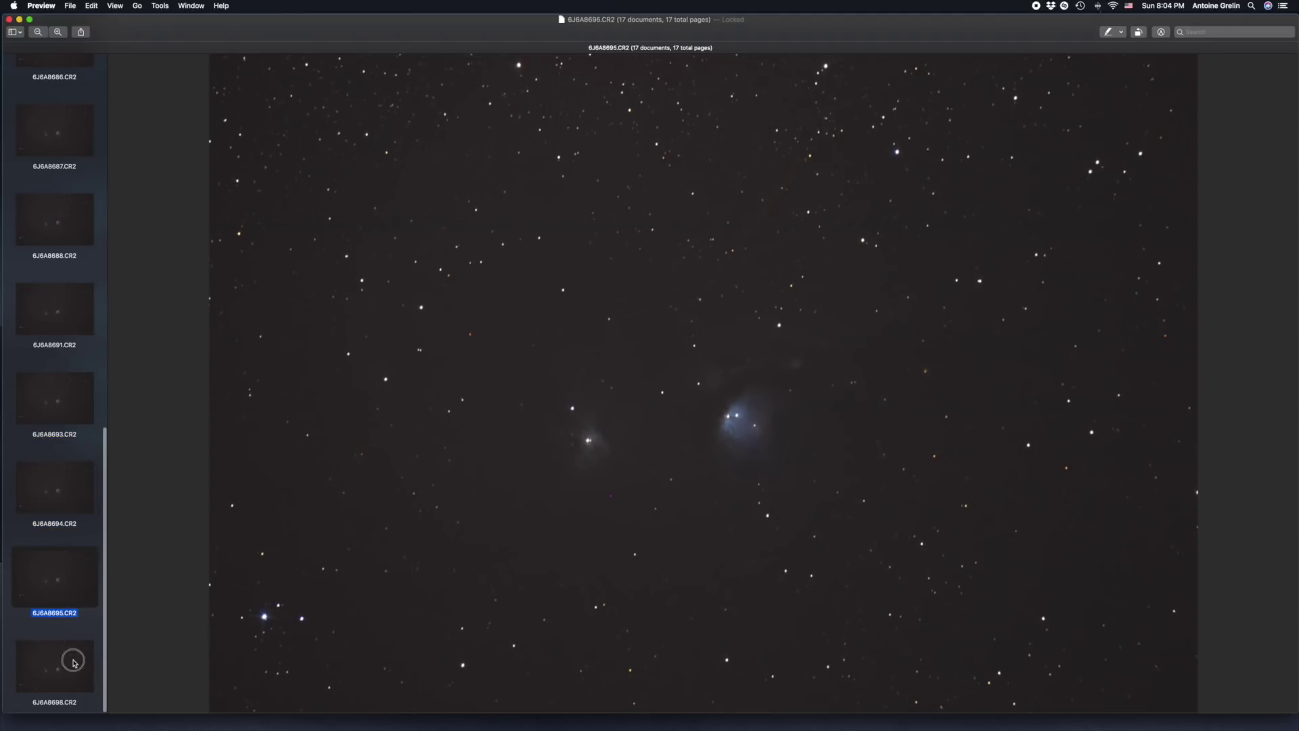
- Zoom into the two nebulae to reveal the elongated stars
{"action": "scroll", "coordinate": [650, 399], "scroll_direction": "up", "scroll_amount": 5}
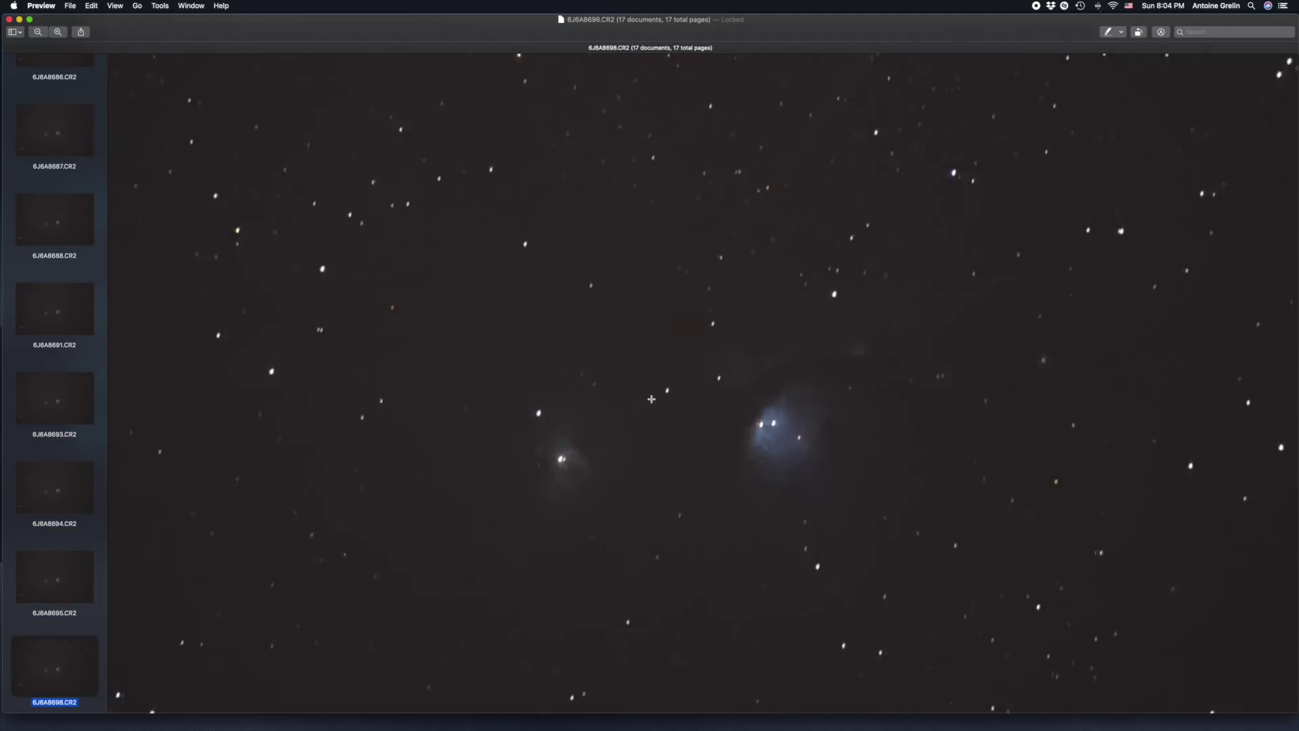
{"action": "scroll", "coordinate": [651, 399], "scroll_direction": "down", "scroll_amount": 1}
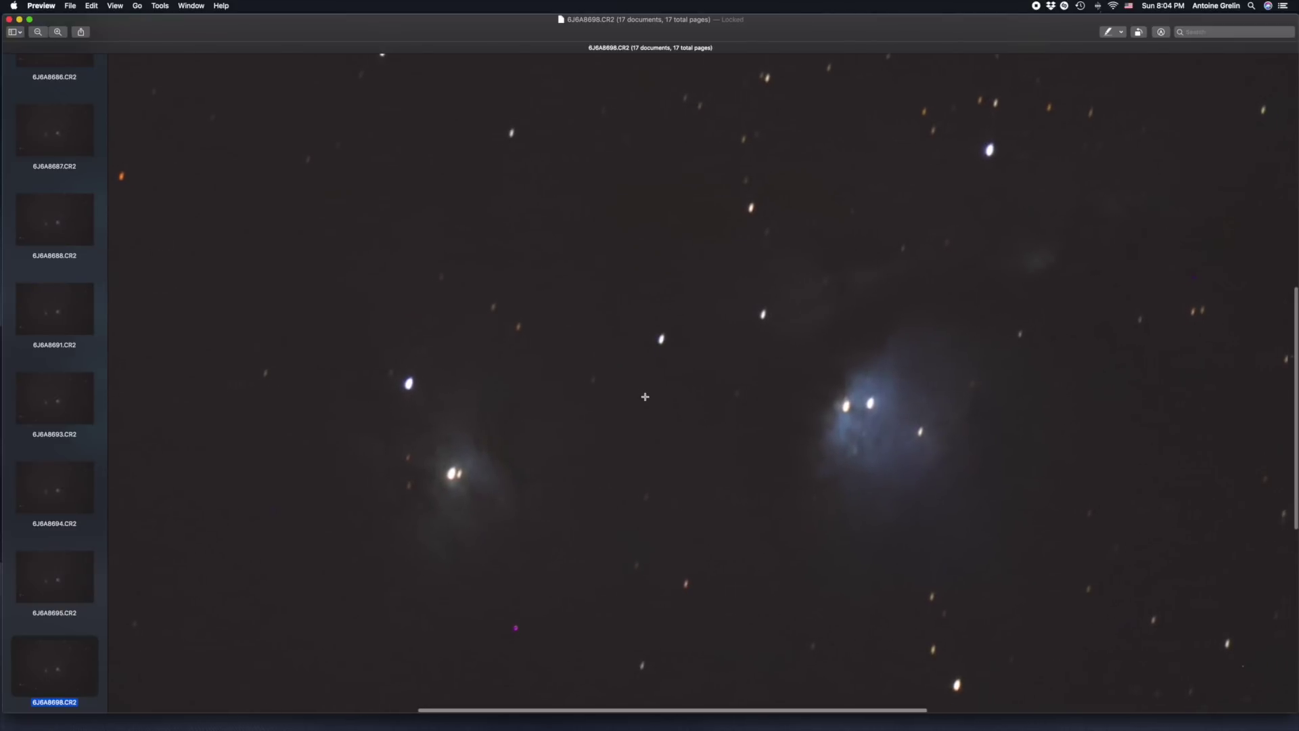
{"action": "scroll", "coordinate": [622, 396], "scroll_direction": "right", "scroll_amount": 2}
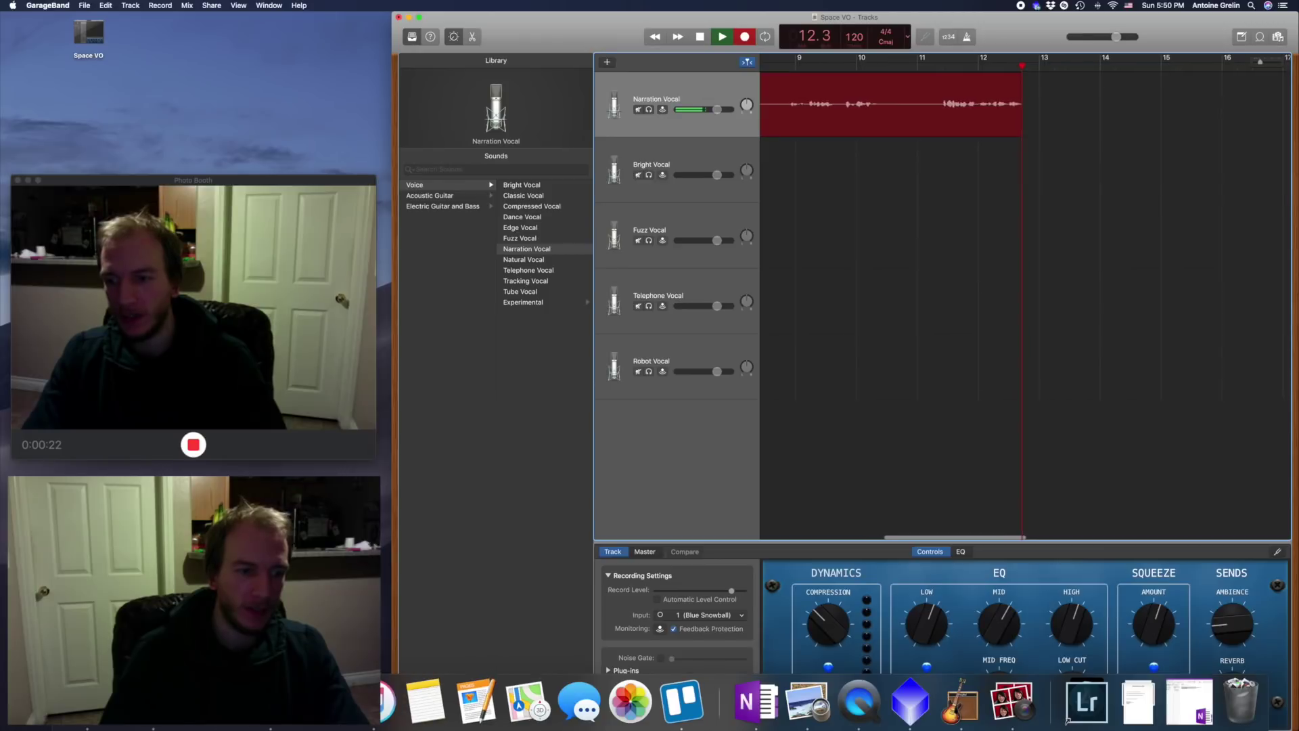
- Bring up the raw frames folder in Finder and step through frames 6J6A8675 to 6J6A8688.CR2
{"action": "left_click", "coordinate": [397, 700]}
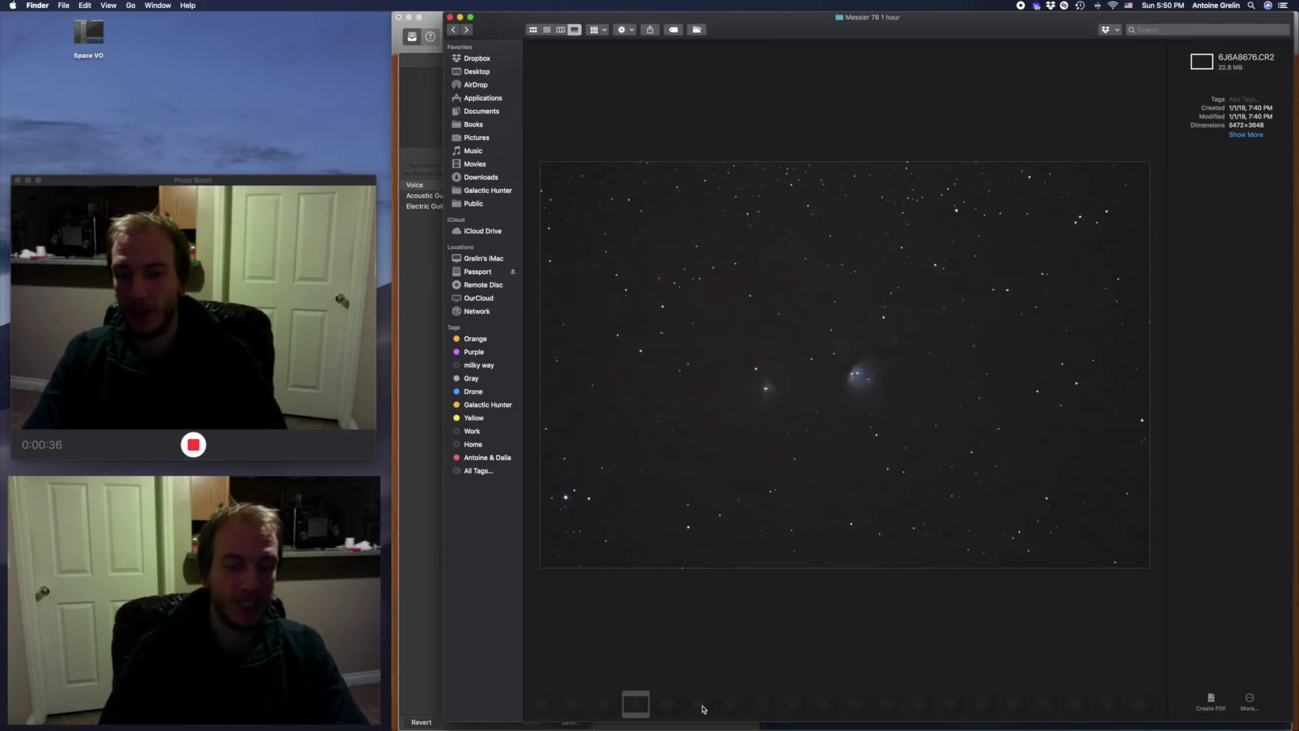
{"action": "left_click", "coordinate": [699, 704]}
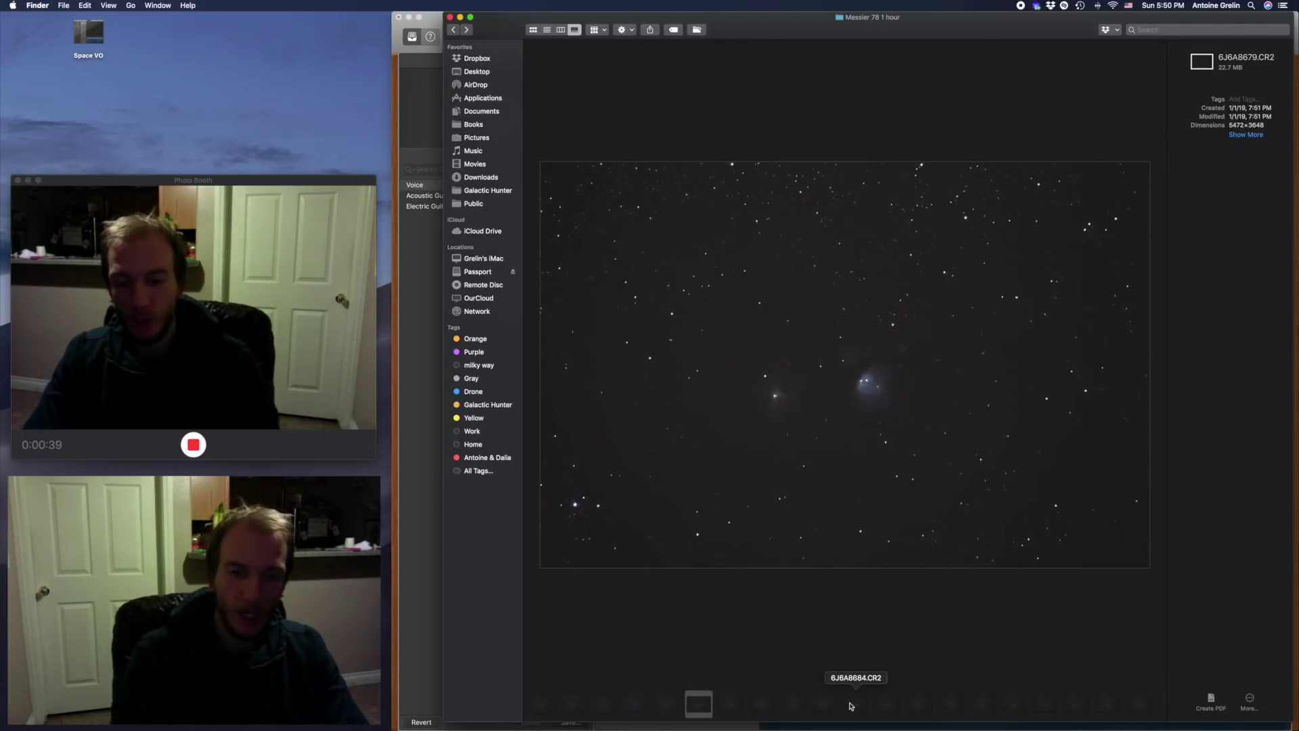
{"action": "key", "text": "Left"}
{"action": "key", "text": "Right"}
{"action": "key", "text": "Left"}
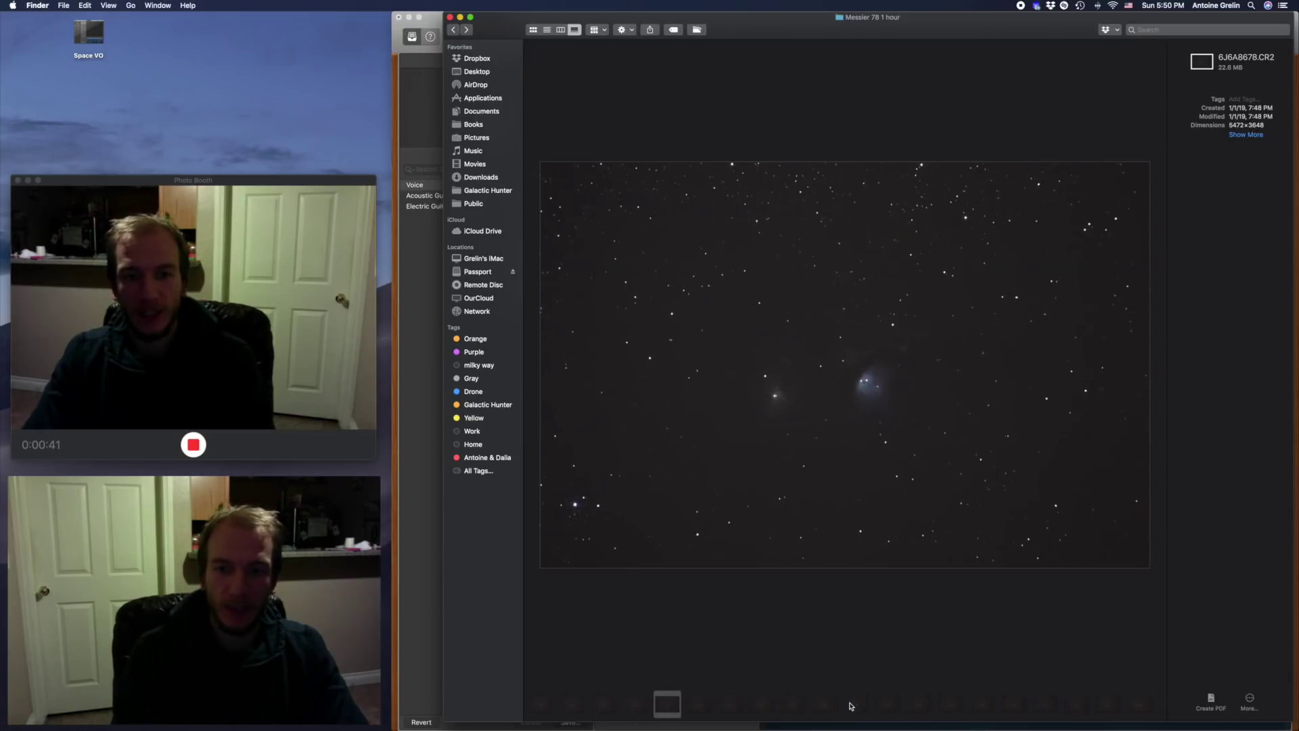
{"action": "key", "text": "Left"}
{"action": "key", "text": "Left"}
{"action": "key", "text": "Left"}
{"action": "key", "text": "Right"}
{"action": "key", "text": "Right"}
{"action": "key", "text": "Right"}
{"action": "key", "text": "Right"}
{"action": "key", "text": "Right"}
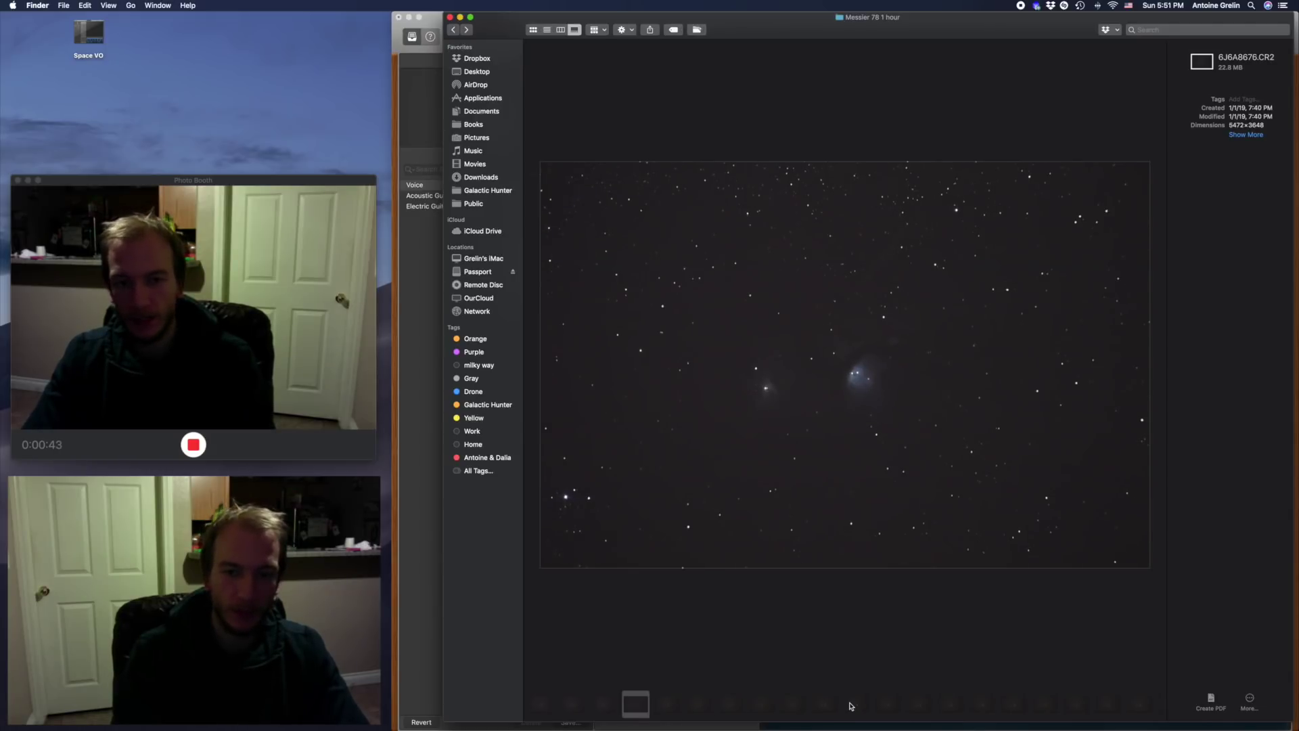
{"action": "key", "text": "Right"}
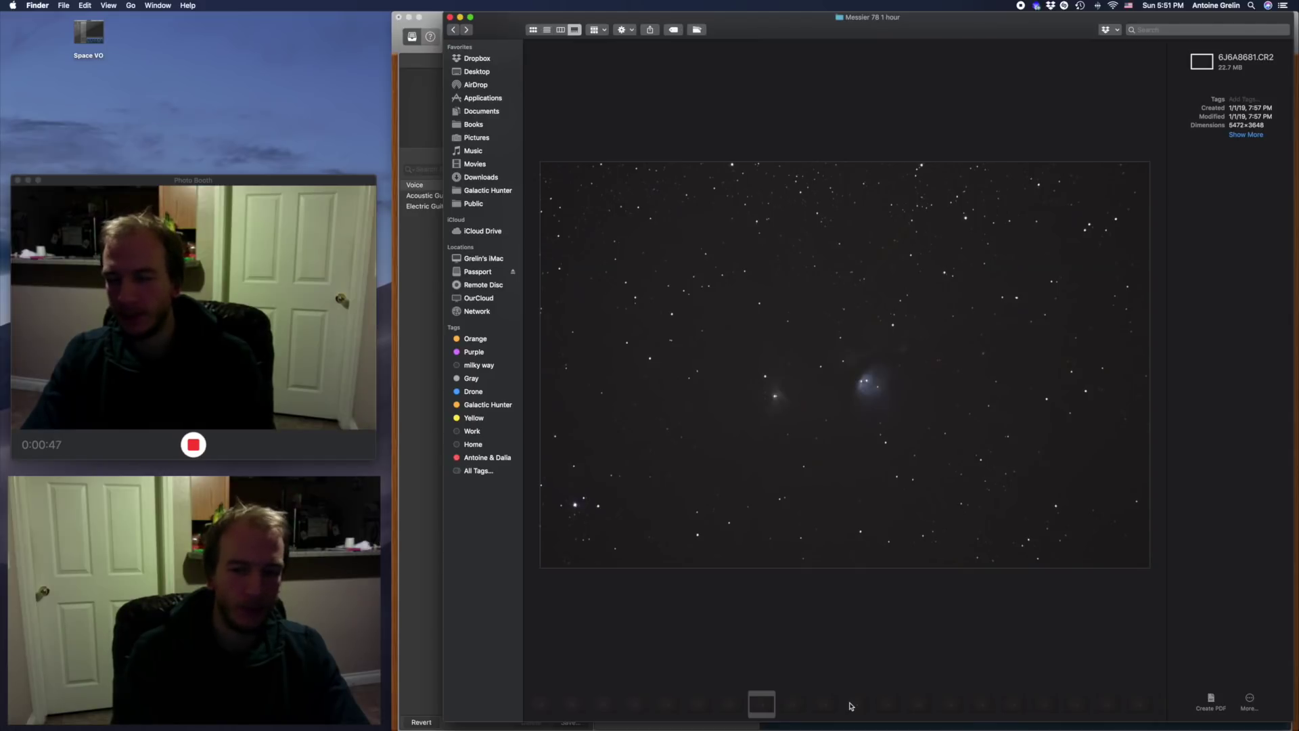
{"action": "key", "text": "Right"}
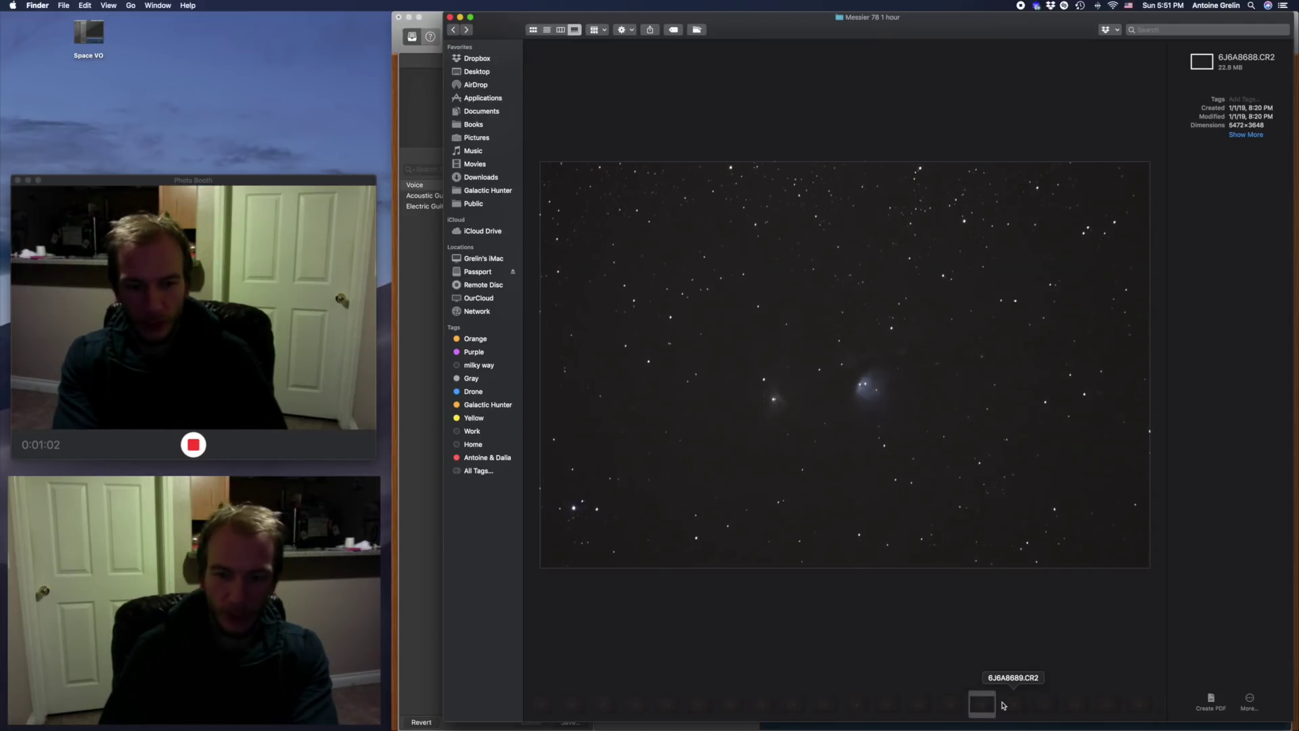
- Preview later filmstrip frames from 6J6A8690 through 6J6A8708.CR2
{"action": "left_click", "coordinate": [1039, 705]}
{"action": "scroll", "coordinate": [1033, 702], "scroll_direction": "right", "scroll_amount": 5}
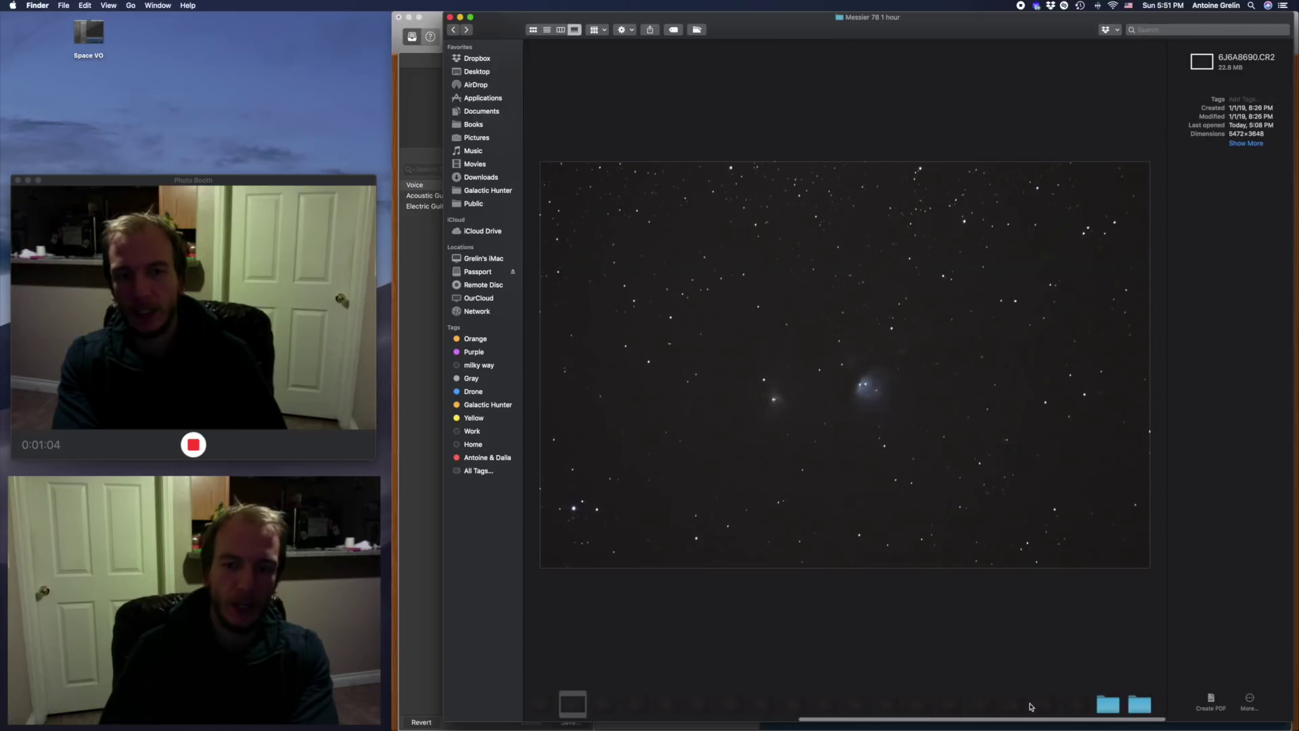
{"action": "left_click", "coordinate": [893, 703]}
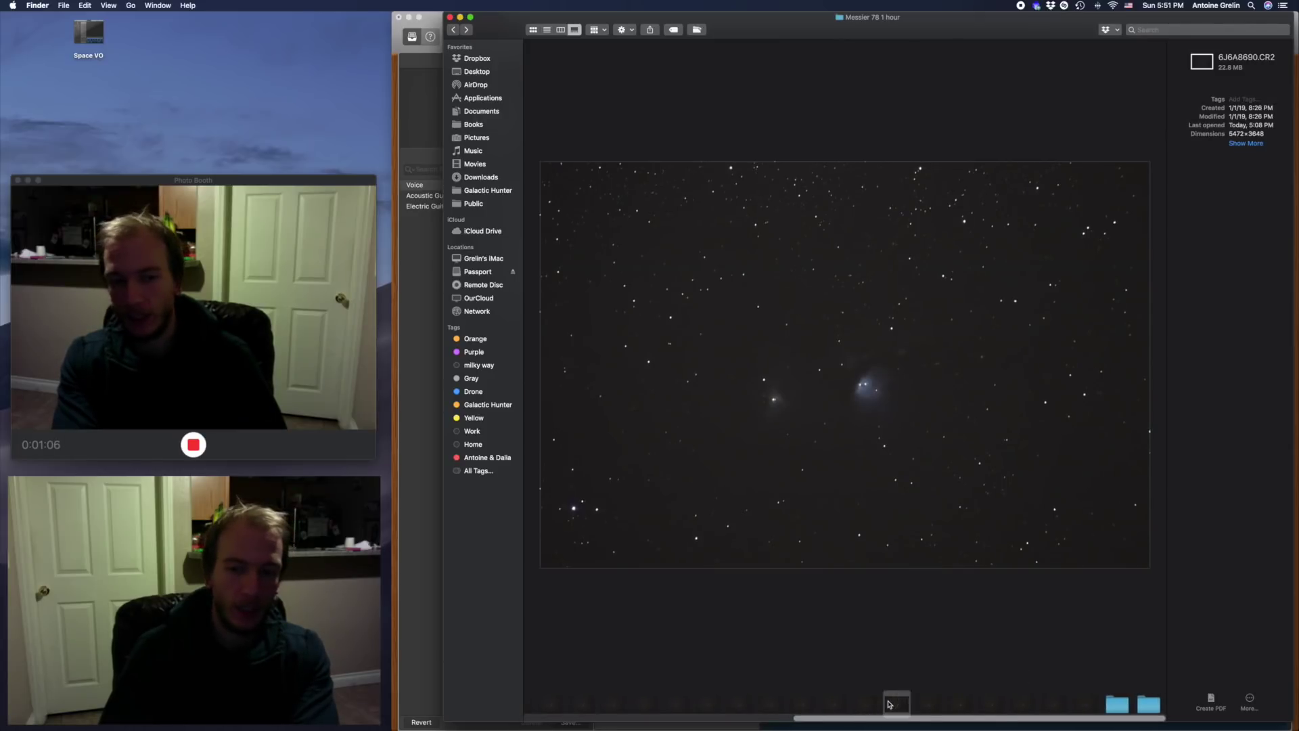
{"action": "left_click", "coordinate": [739, 704]}
{"action": "left_click", "coordinate": [894, 703]}
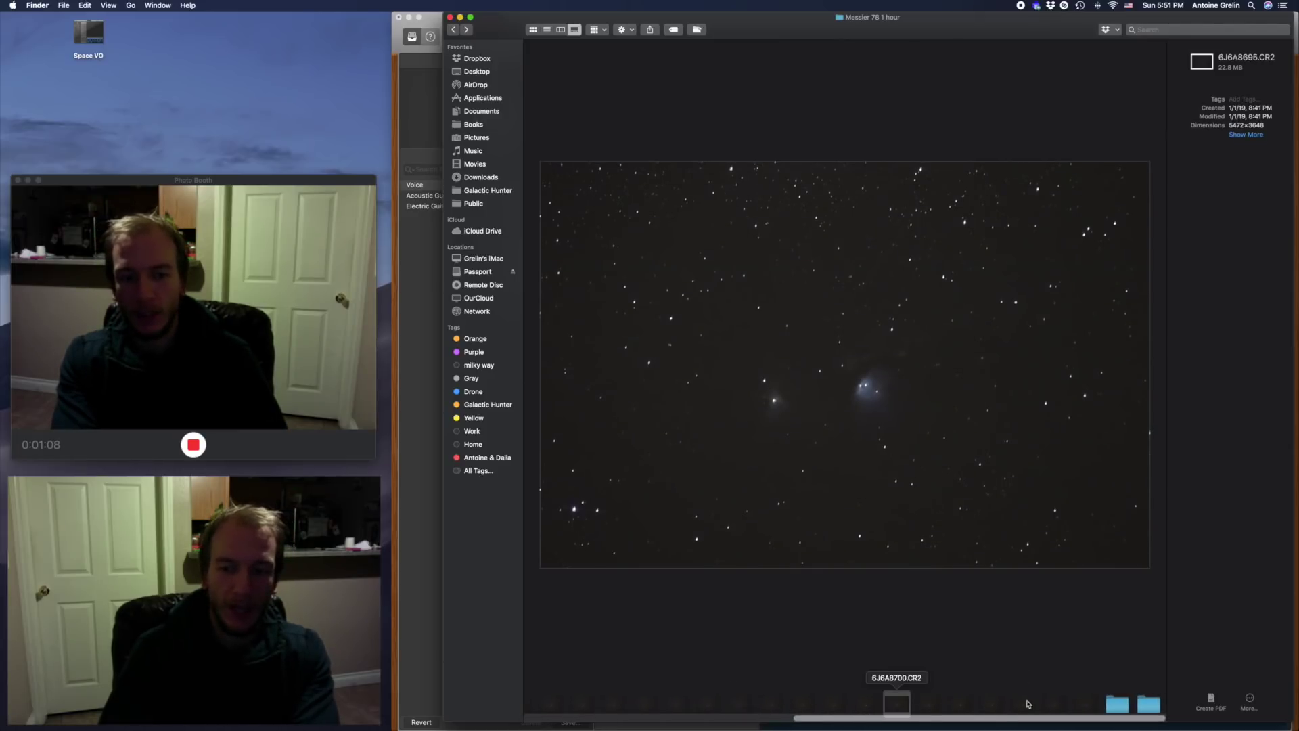
{"action": "left_click", "coordinate": [1085, 703]}
- Step back and forth through frames 6J6A8697 to 6J6A8706.CR2
{"action": "key", "text": "Left"}
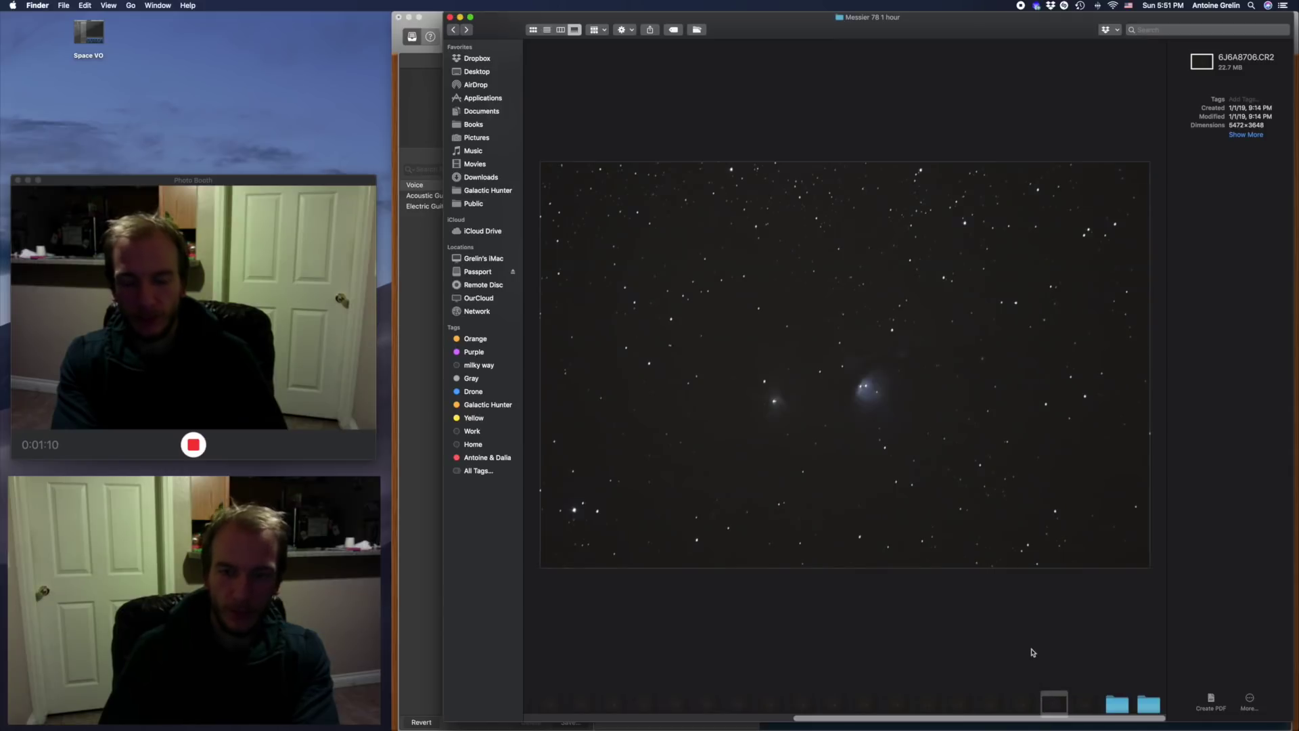
{"action": "key", "text": "Left"}
{"action": "key", "text": "Left"}
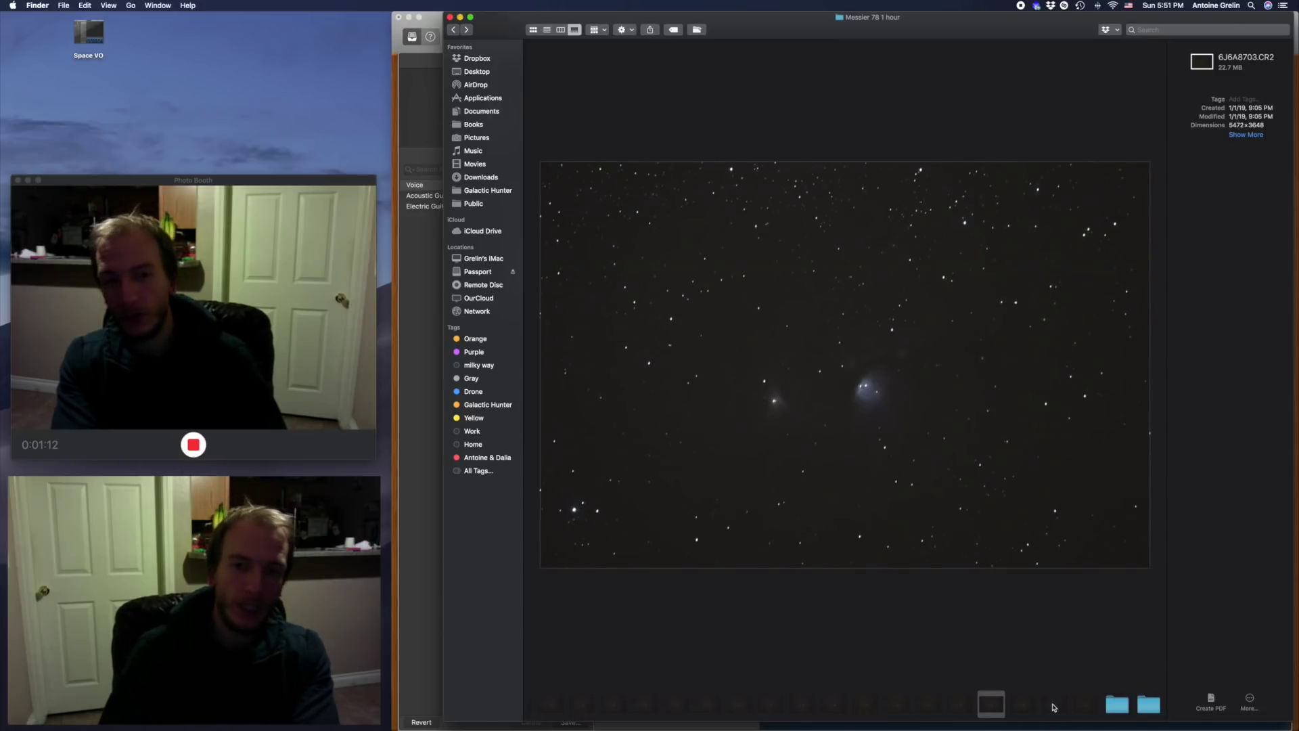
{"action": "key", "text": "Left"}
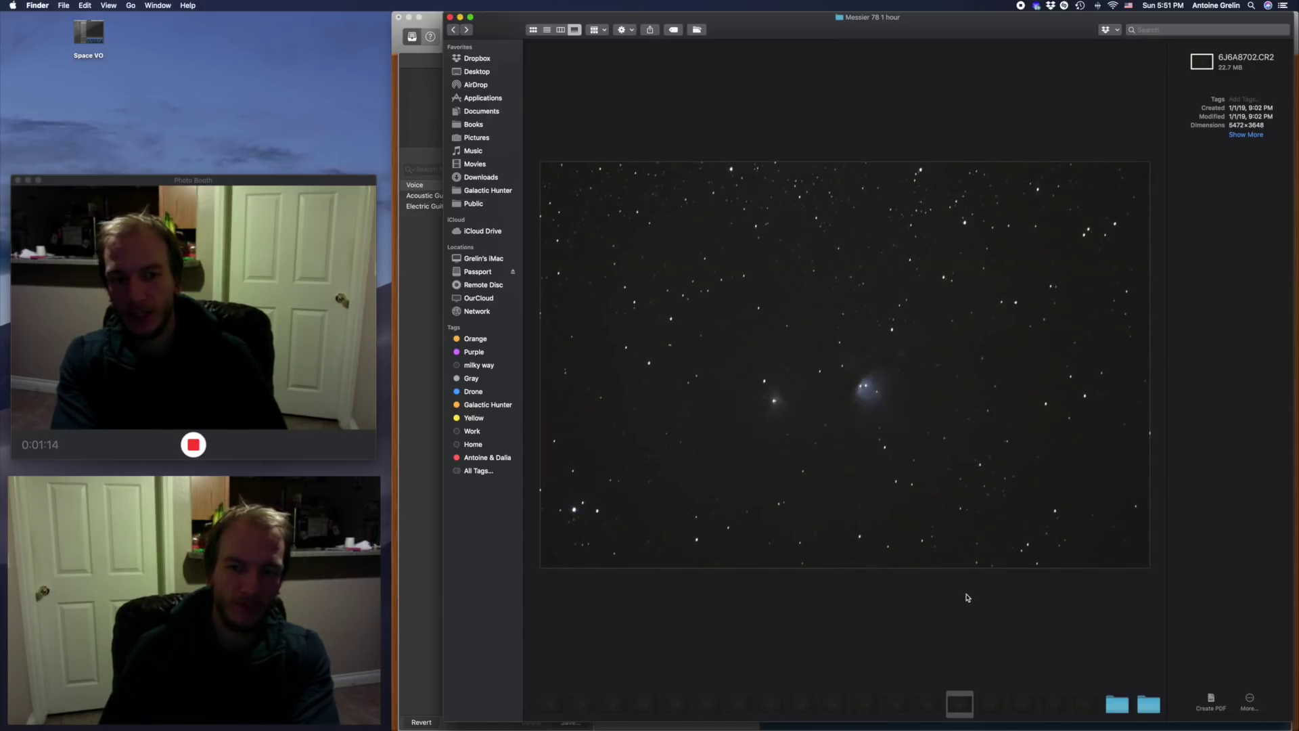
{"action": "key", "text": "Left"}
{"action": "key", "text": "Left"}
{"action": "key", "text": "Left"}
{"action": "key", "text": "Left"}
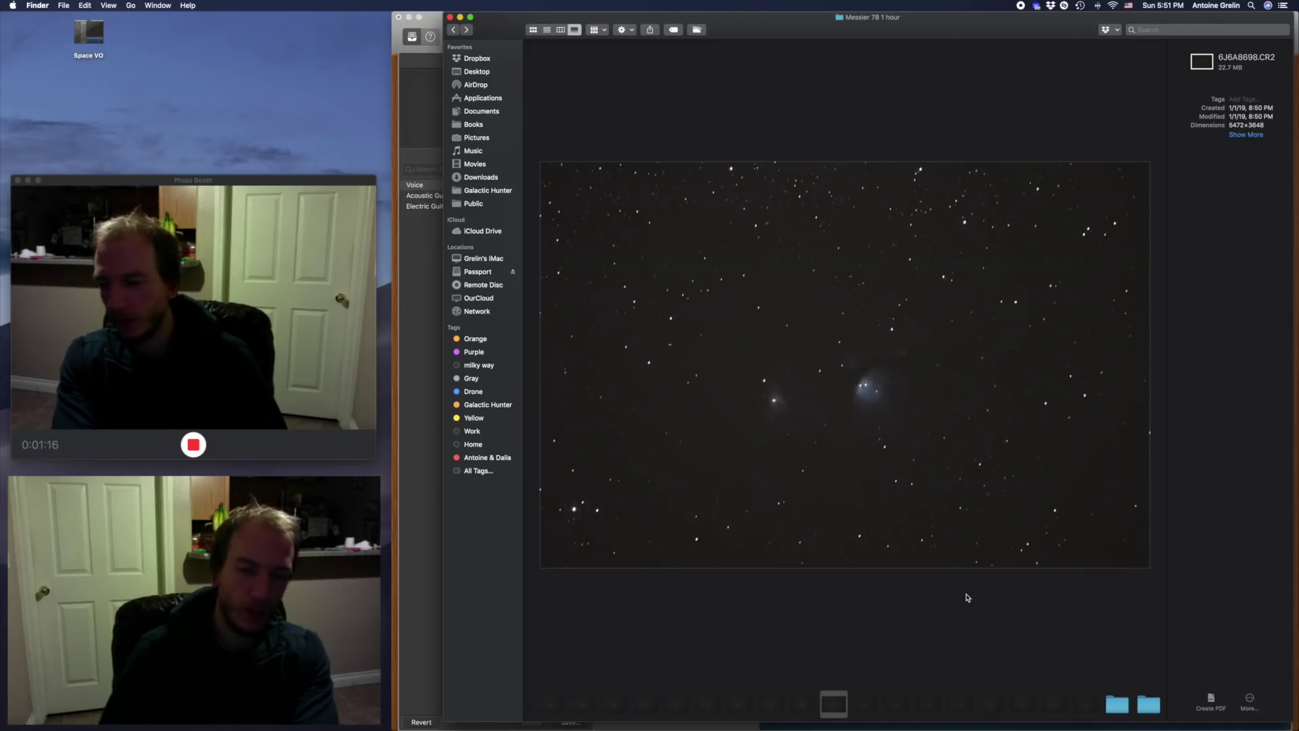
{"action": "key", "text": "Left"}
{"action": "key", "text": "Left"}
{"action": "key", "text": "Right"}
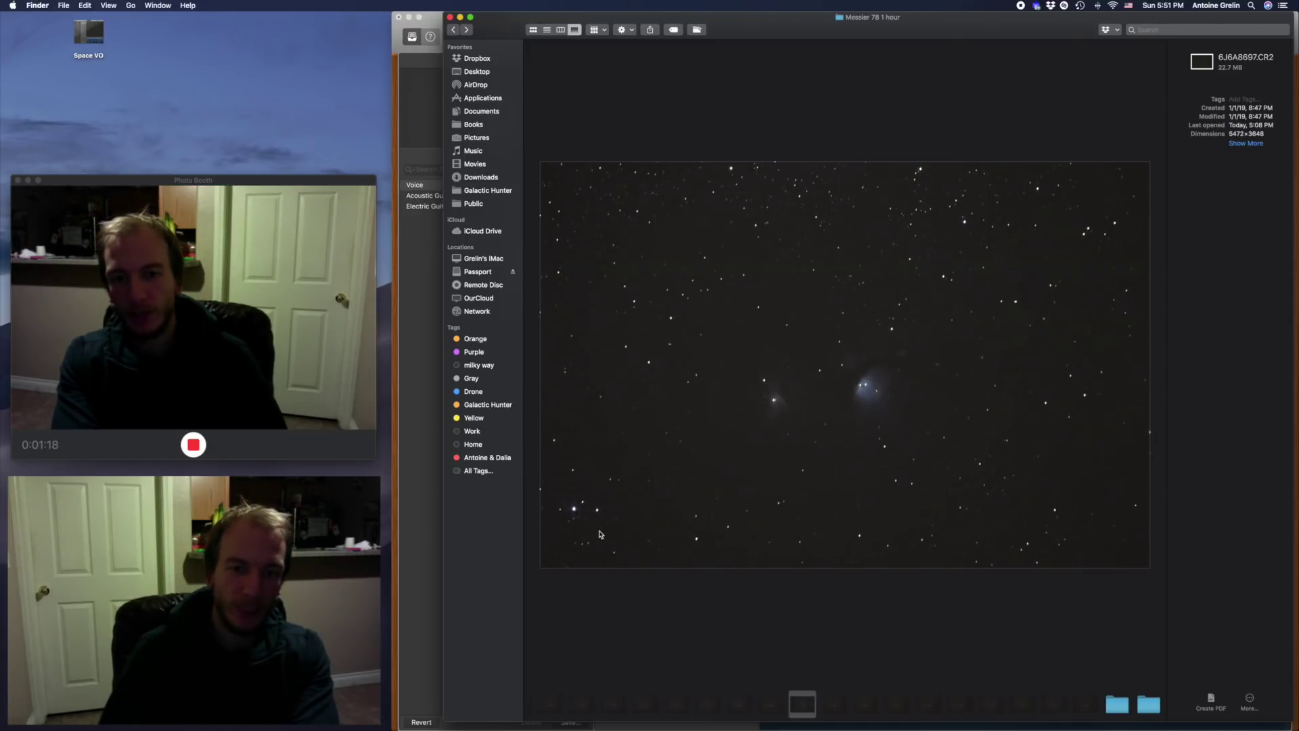
{"action": "key", "text": "Right"}
{"action": "key", "text": "Right"}
{"action": "key", "text": "Right"}
{"action": "key", "text": "Right"}
{"action": "key", "text": "Right"}
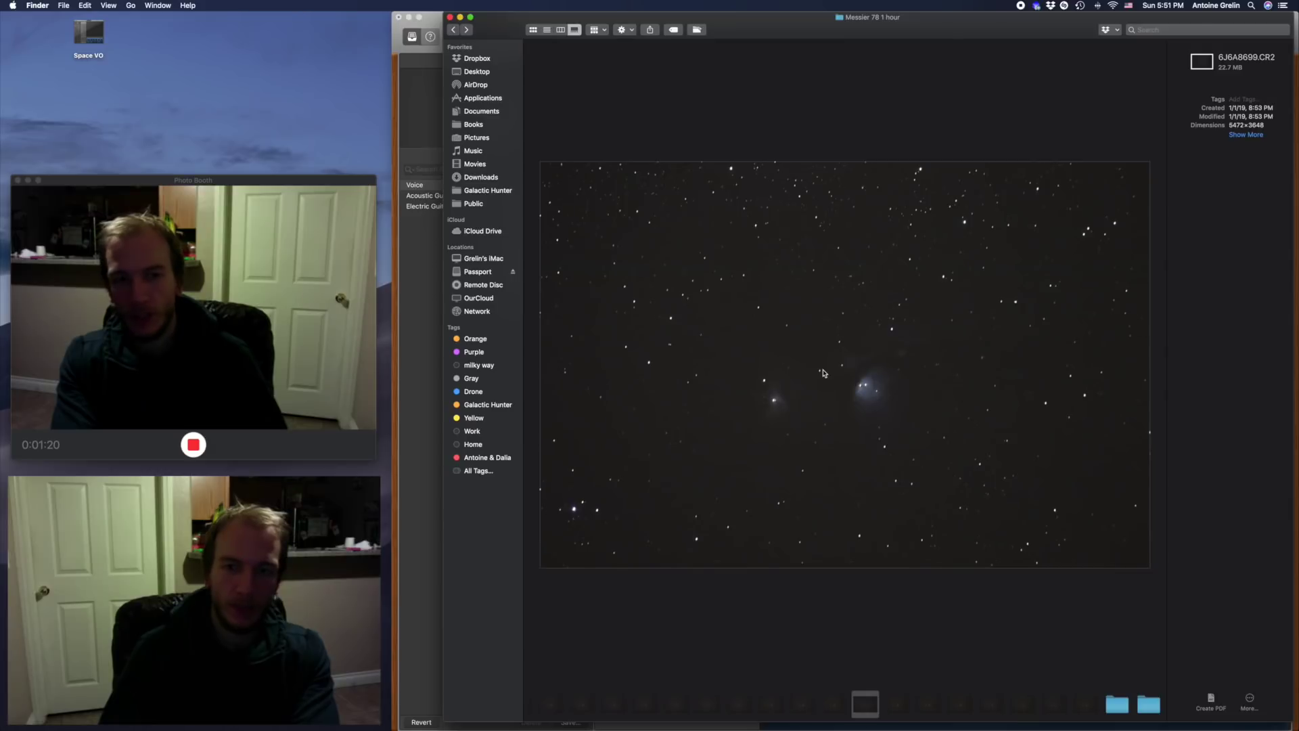
{"action": "key", "text": "Right"}
{"action": "key", "text": "Right"}
{"action": "key", "text": "Right"}
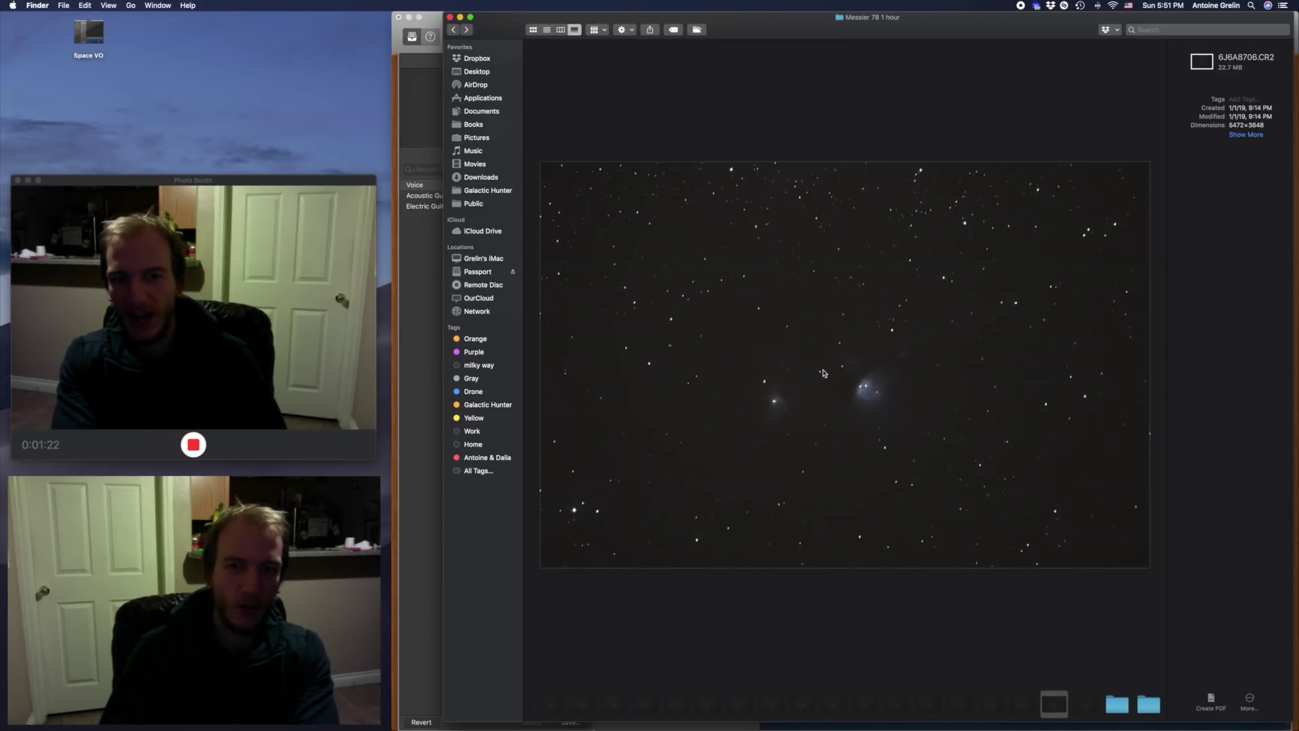
{"action": "key", "text": "Right"}
{"action": "key", "text": "Left"}
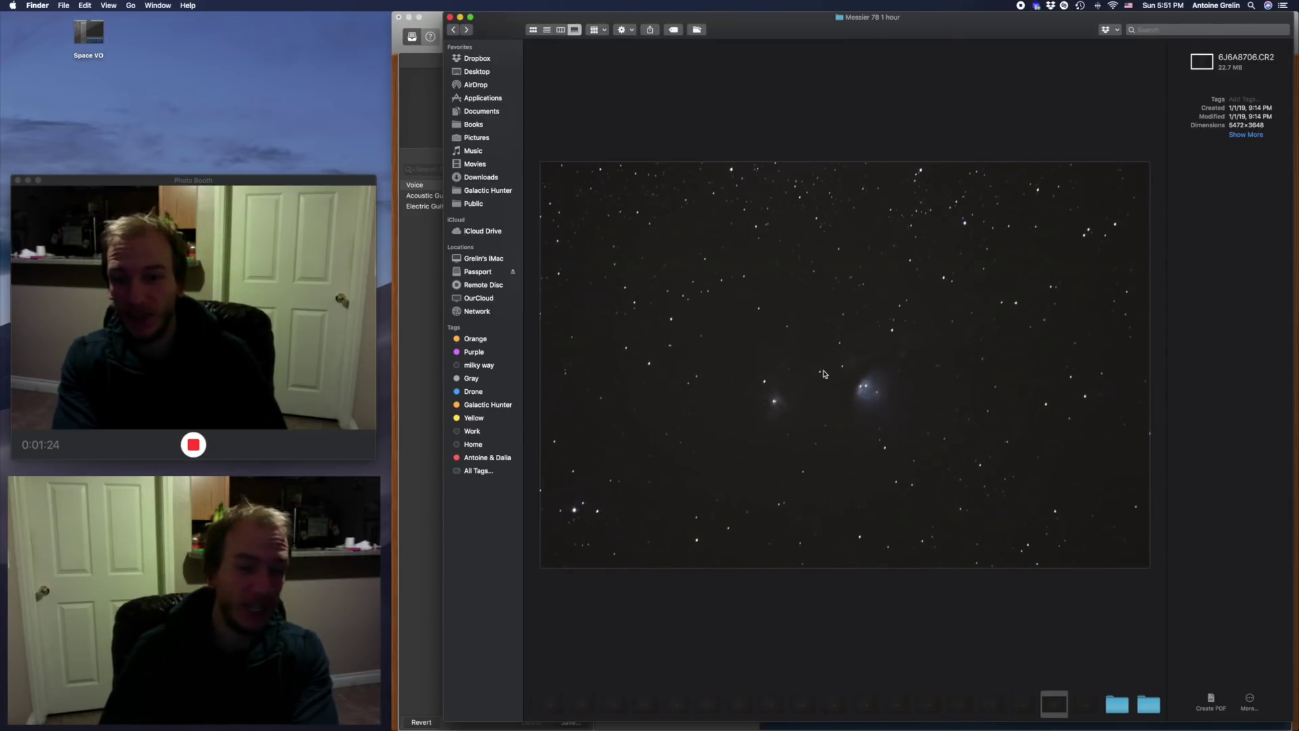
{"action": "key", "text": "Left"}
{"action": "key", "text": "Left"}
{"action": "key", "text": "Left"}
{"action": "key", "text": "Left"}
{"action": "key", "text": "Left"}
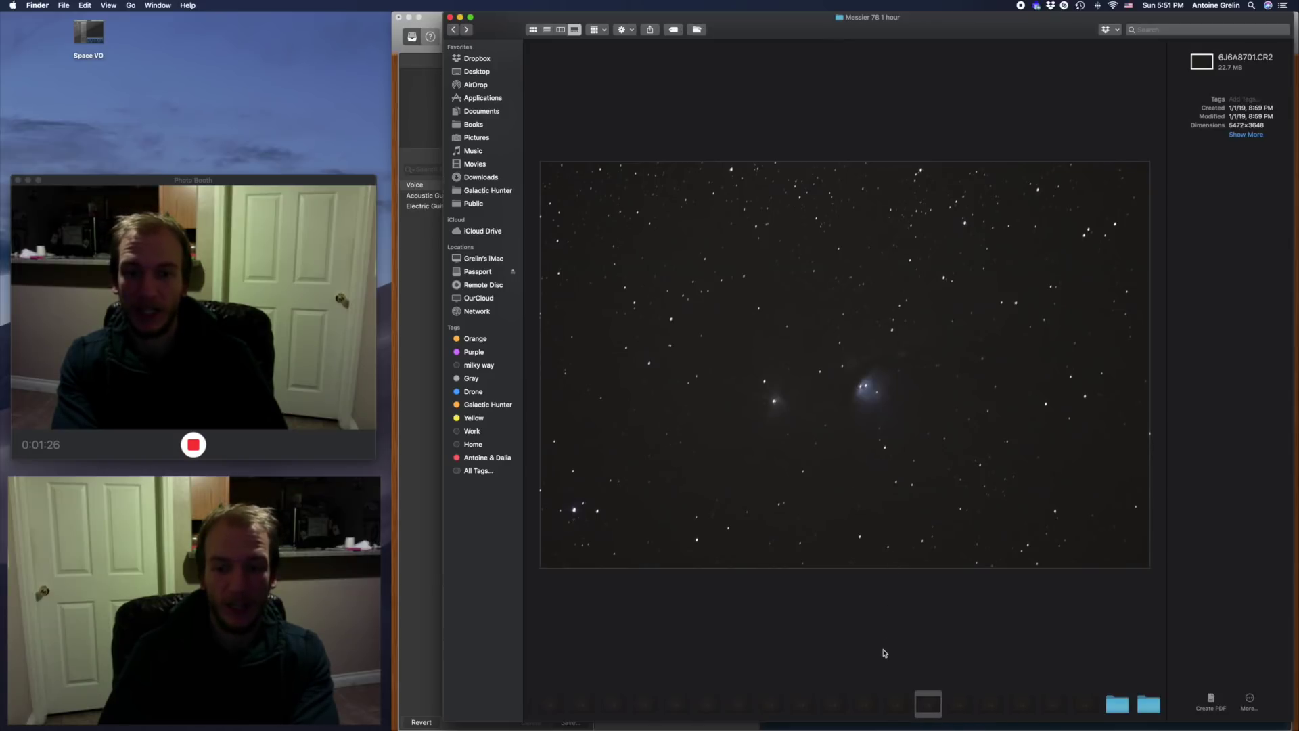
- Preview raw frames 6J6A8685, 6J6A8688 and 6J6A8690.CR2
{"action": "scroll", "coordinate": [845, 704], "scroll_direction": "left", "scroll_amount": 3}
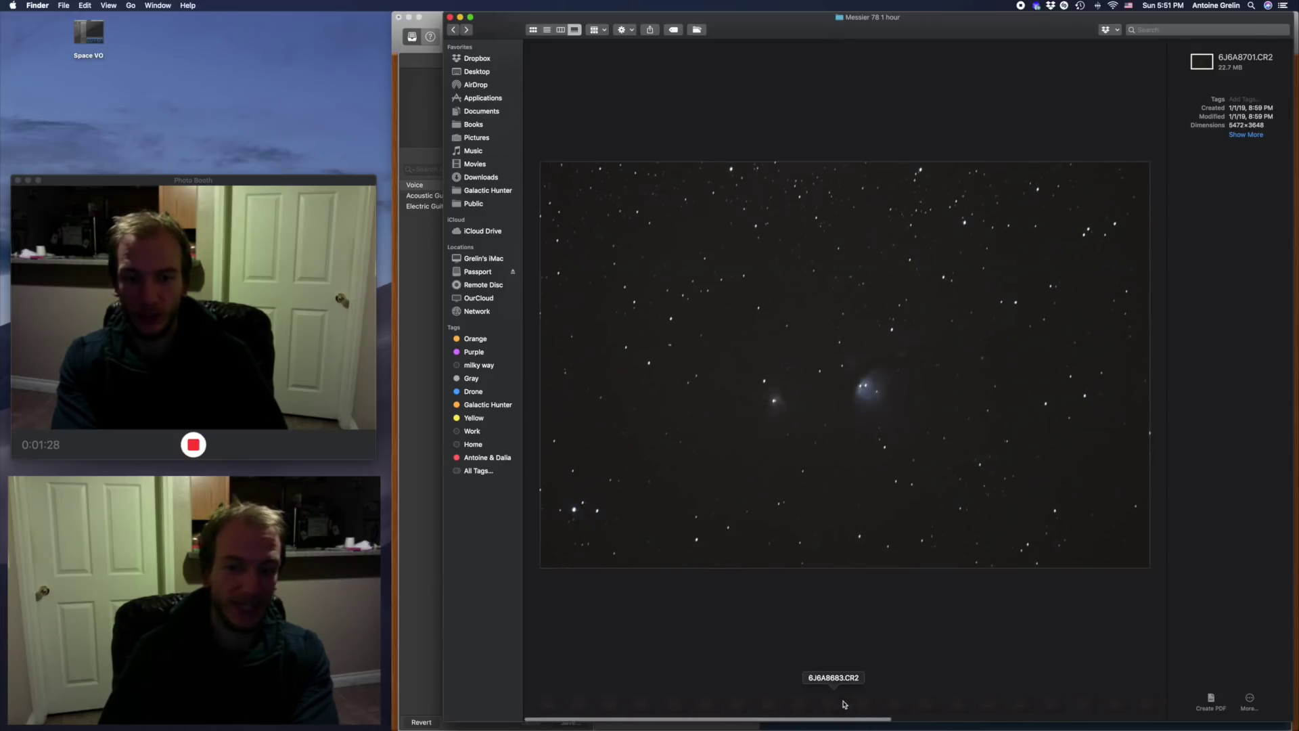
{"action": "left_click", "coordinate": [894, 701]}
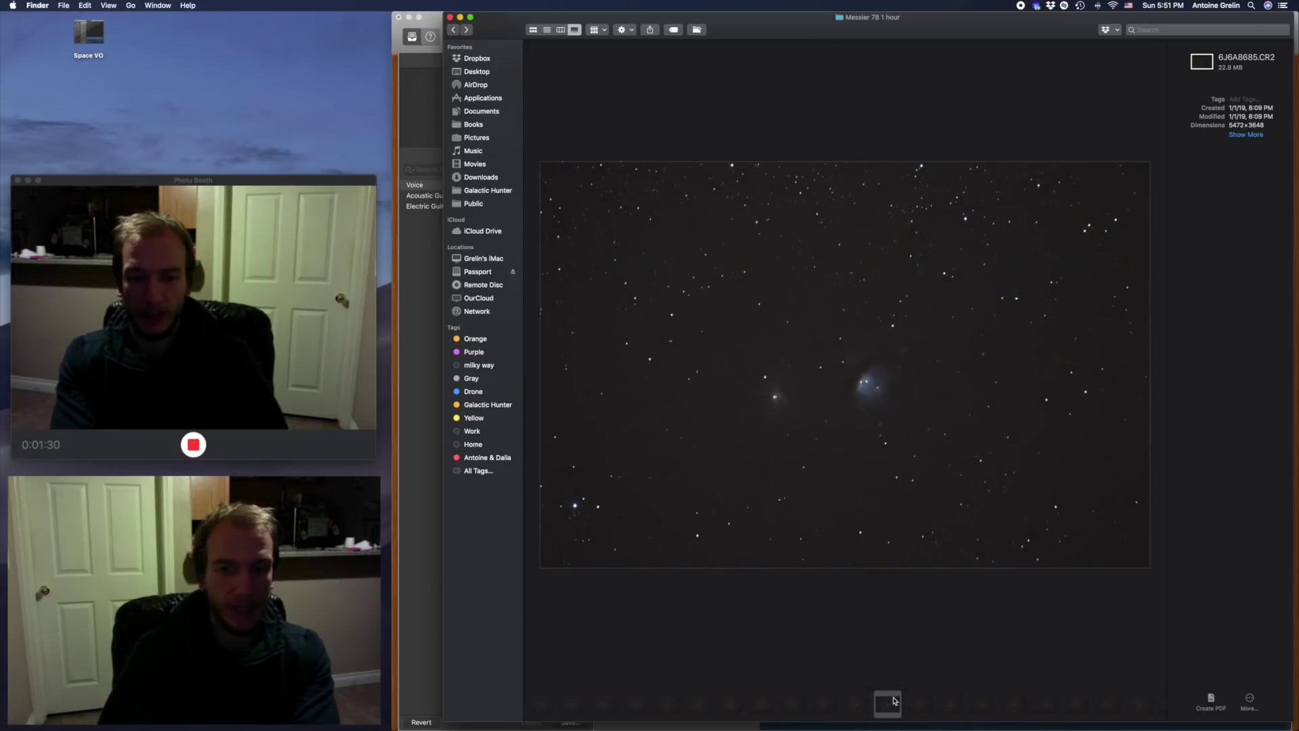
{"action": "left_click", "coordinate": [991, 706]}
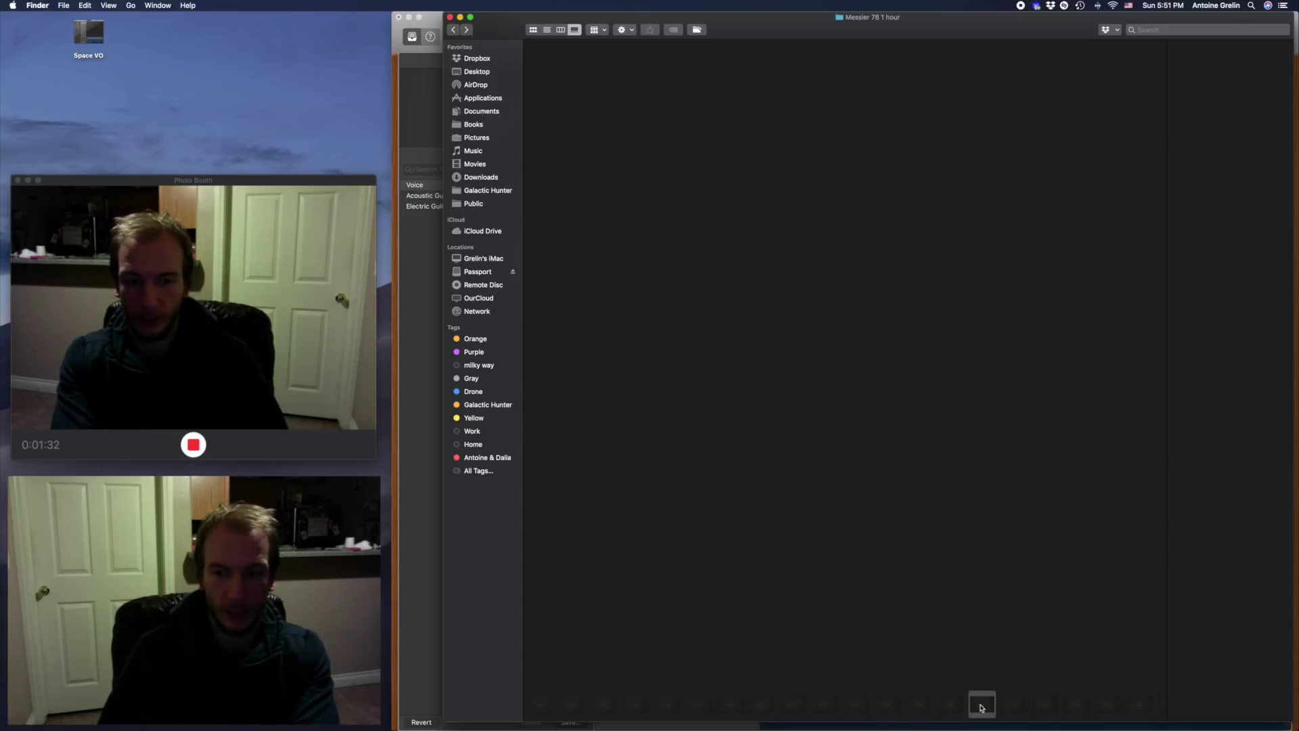
{"action": "left_click", "coordinate": [1037, 704]}
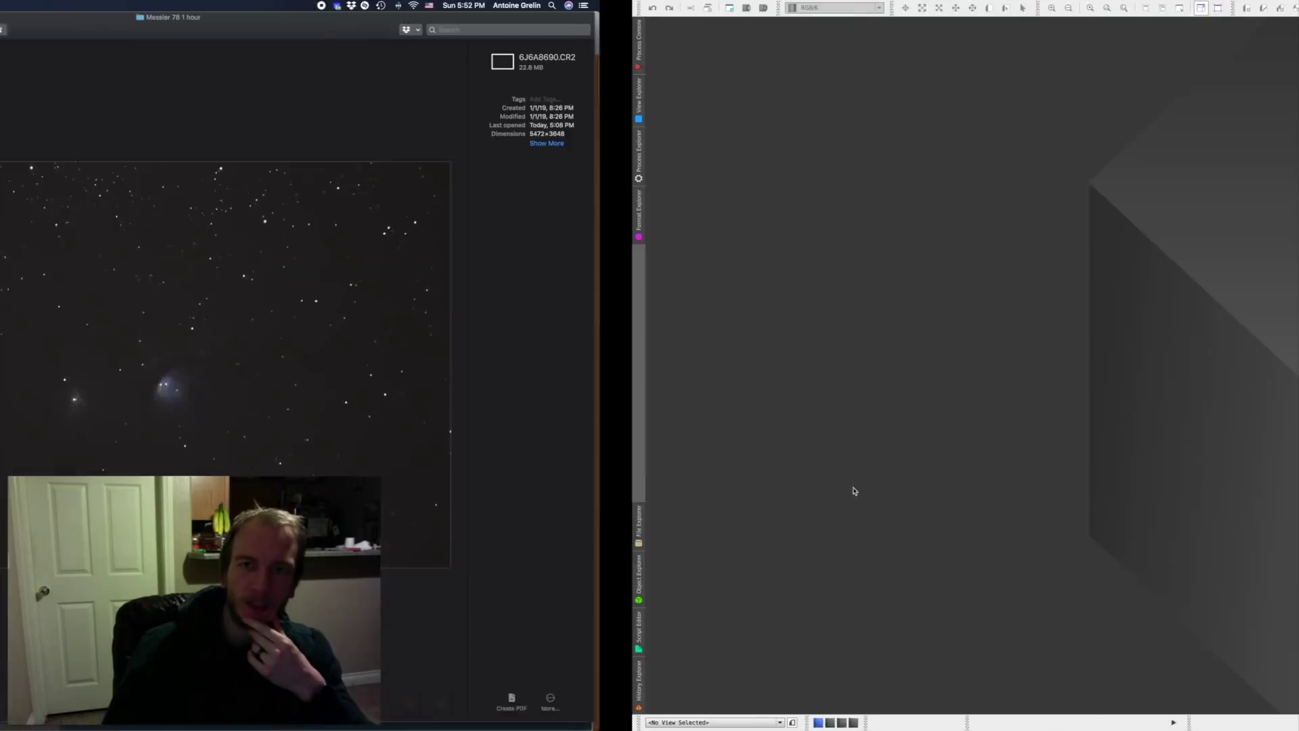
- Switch to the PixInsight space, back to Finder, then return to PixInsight
{"action": "key", "text": "ctrl+Right"}
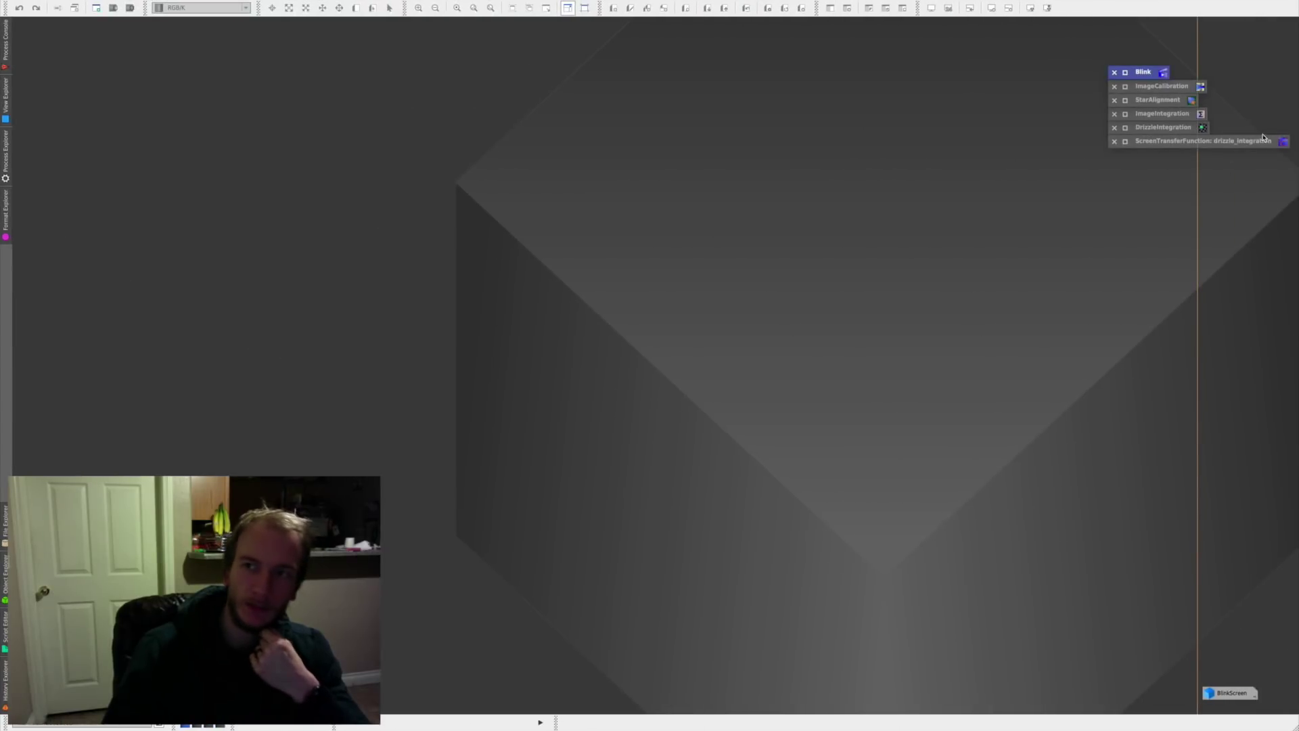
{"action": "key", "text": "ctrl+Left"}
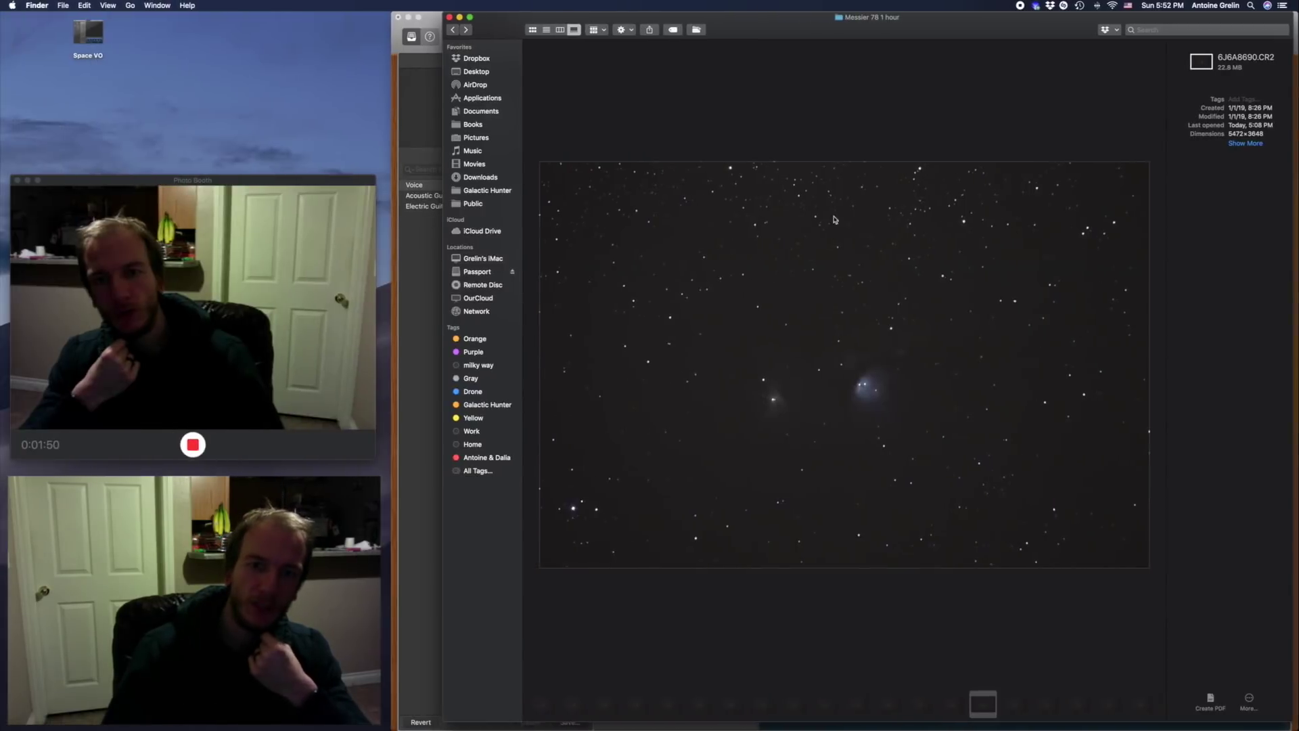
{"action": "key", "text": "ctrl+Right"}
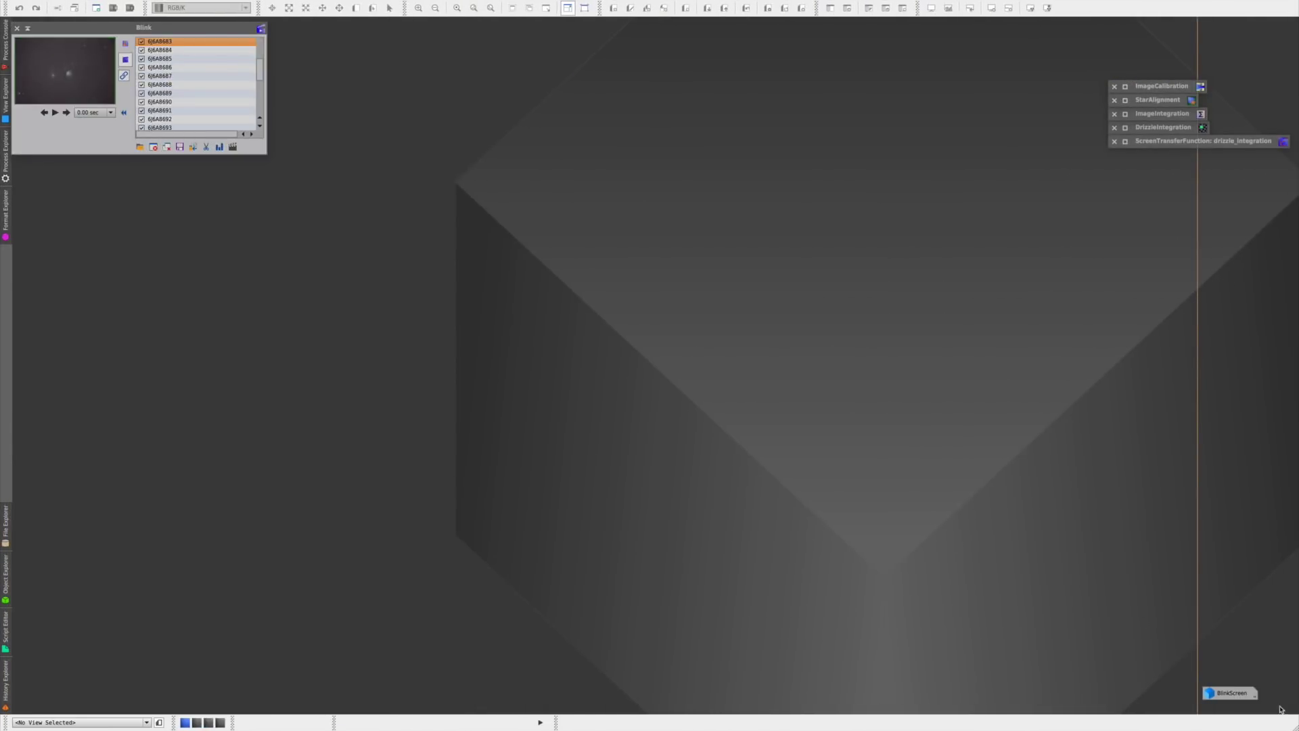
- Restore the BlinkScreen image and return to the first frame, 6JA8683
{"action": "double_click", "coordinate": [1238, 694]}
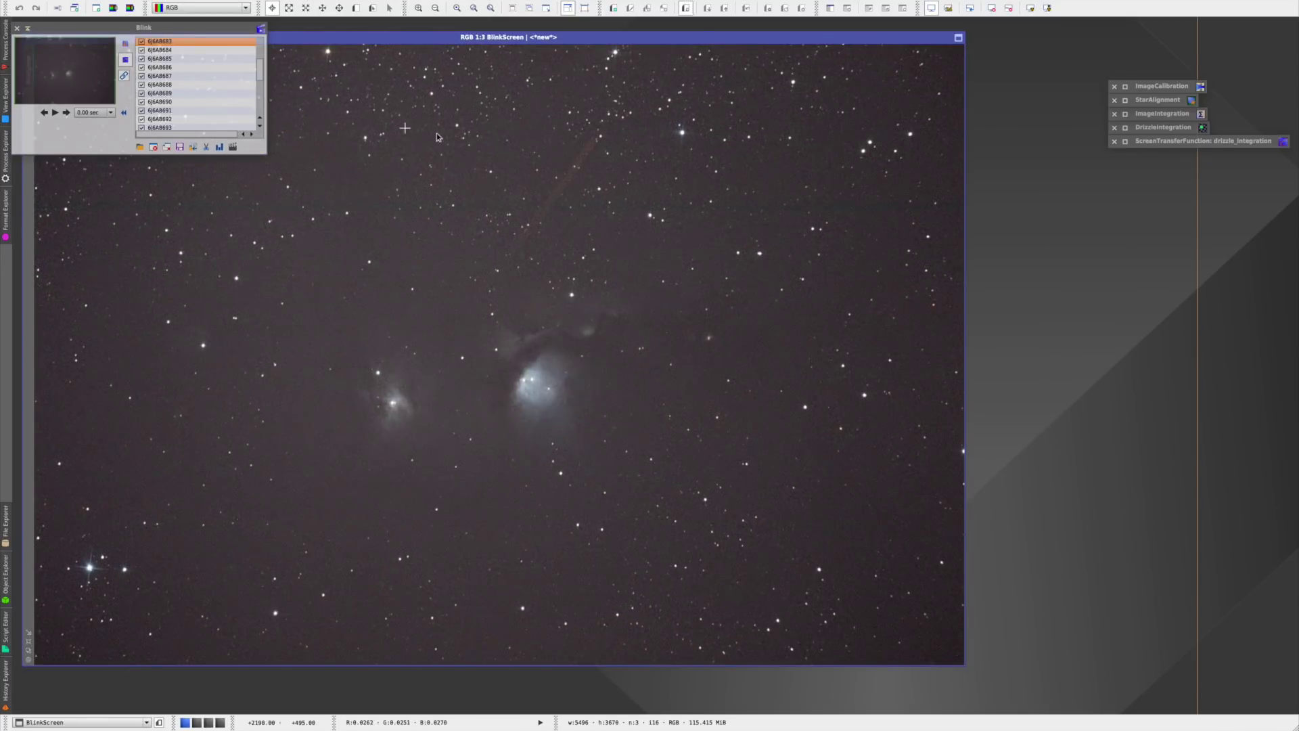
{"action": "left_click", "coordinate": [172, 43]}
{"action": "left_click", "coordinate": [173, 43]}
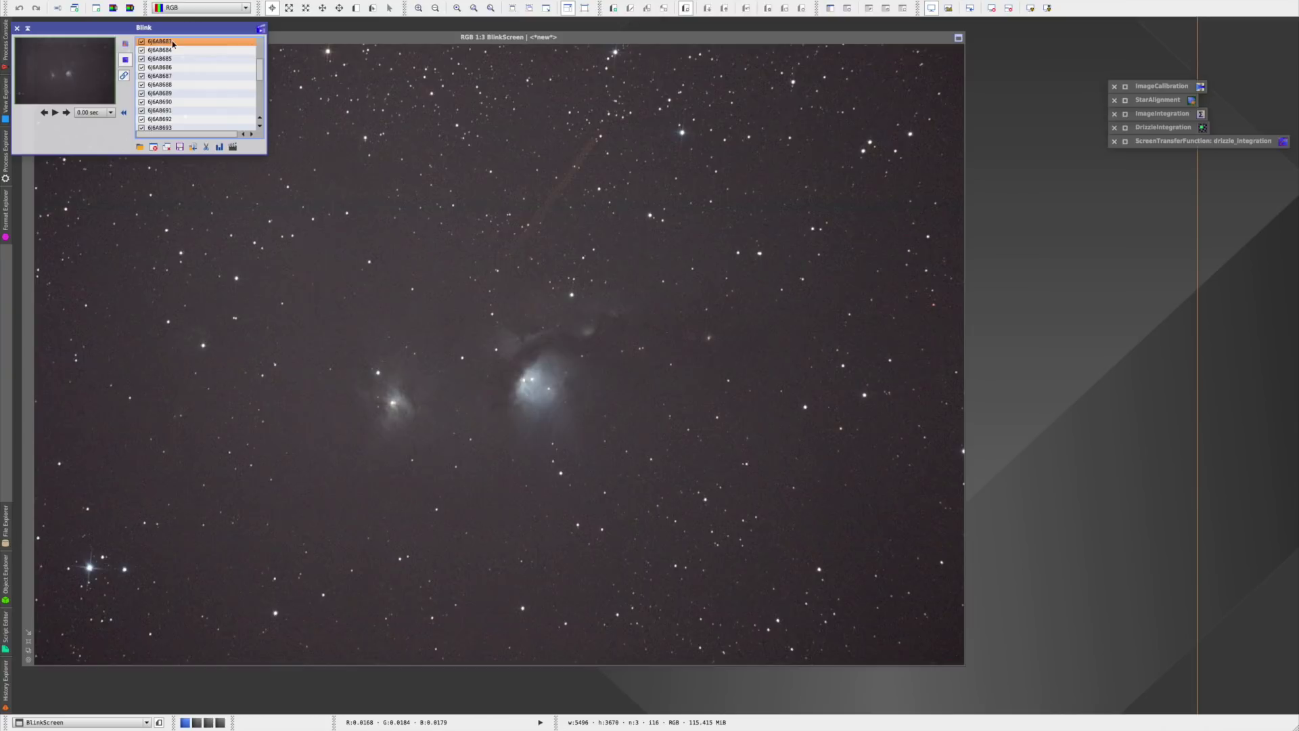
- Blink through frames to 6JA8700 and back, then hide the Blink and BlinkScreen windows
{"action": "key", "text": "Down"}
{"action": "key", "text": "Down"}
{"action": "key", "text": "Down"}
{"action": "key", "text": "Down"}
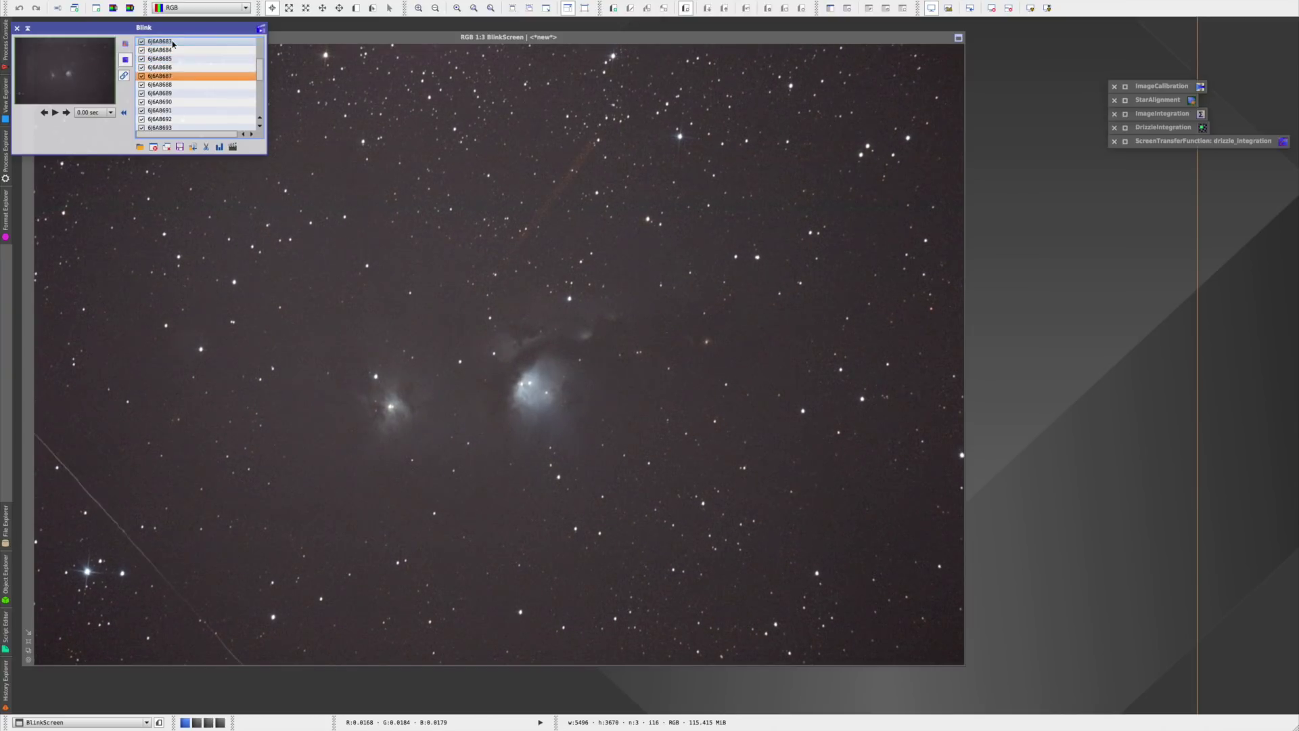
{"action": "key", "text": "Down"}
{"action": "key", "text": "Down"}
{"action": "key", "text": "Down"}
{"action": "key", "text": "Down"}
{"action": "key", "text": "Down"}
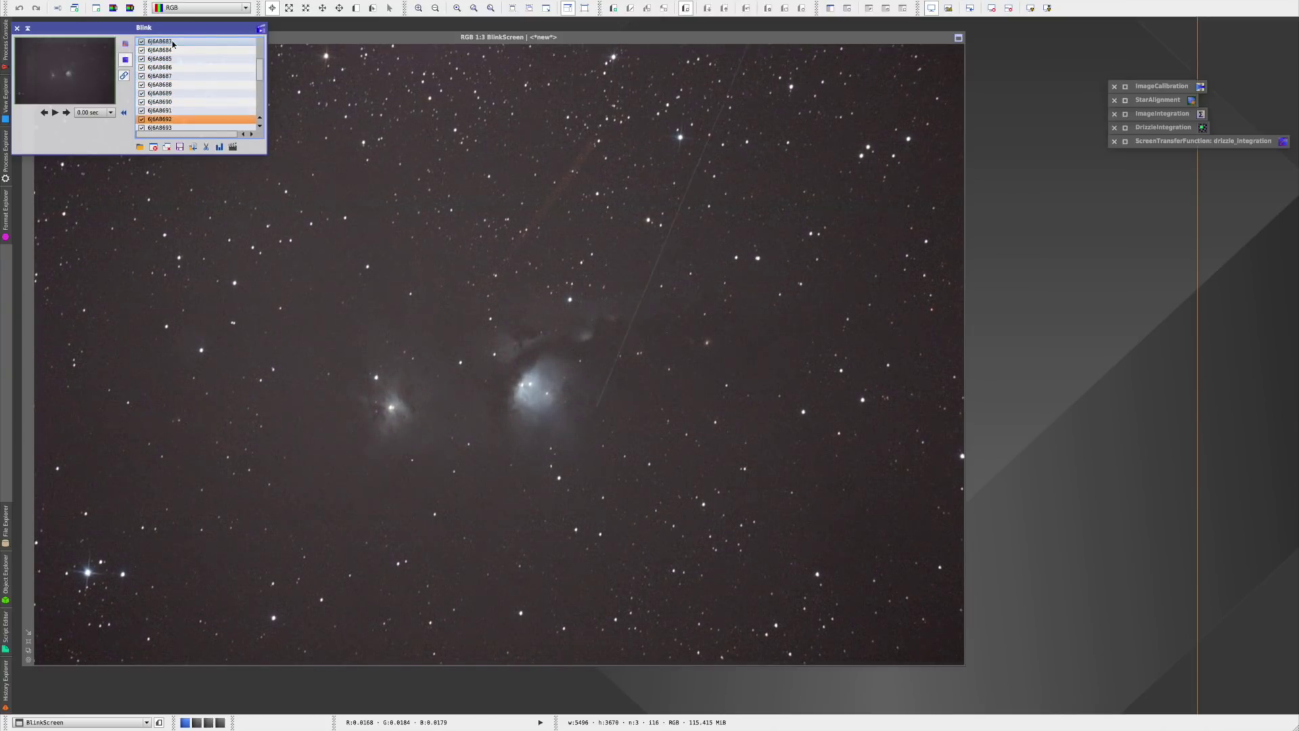
{"action": "key", "text": "Down"}
{"action": "key", "text": "Down"}
{"action": "key", "text": "Down"}
{"action": "key", "text": "Down"}
{"action": "key", "text": "Down"}
{"action": "key", "text": "Down"}
{"action": "key", "text": "Down"}
{"action": "key", "text": "Down"}
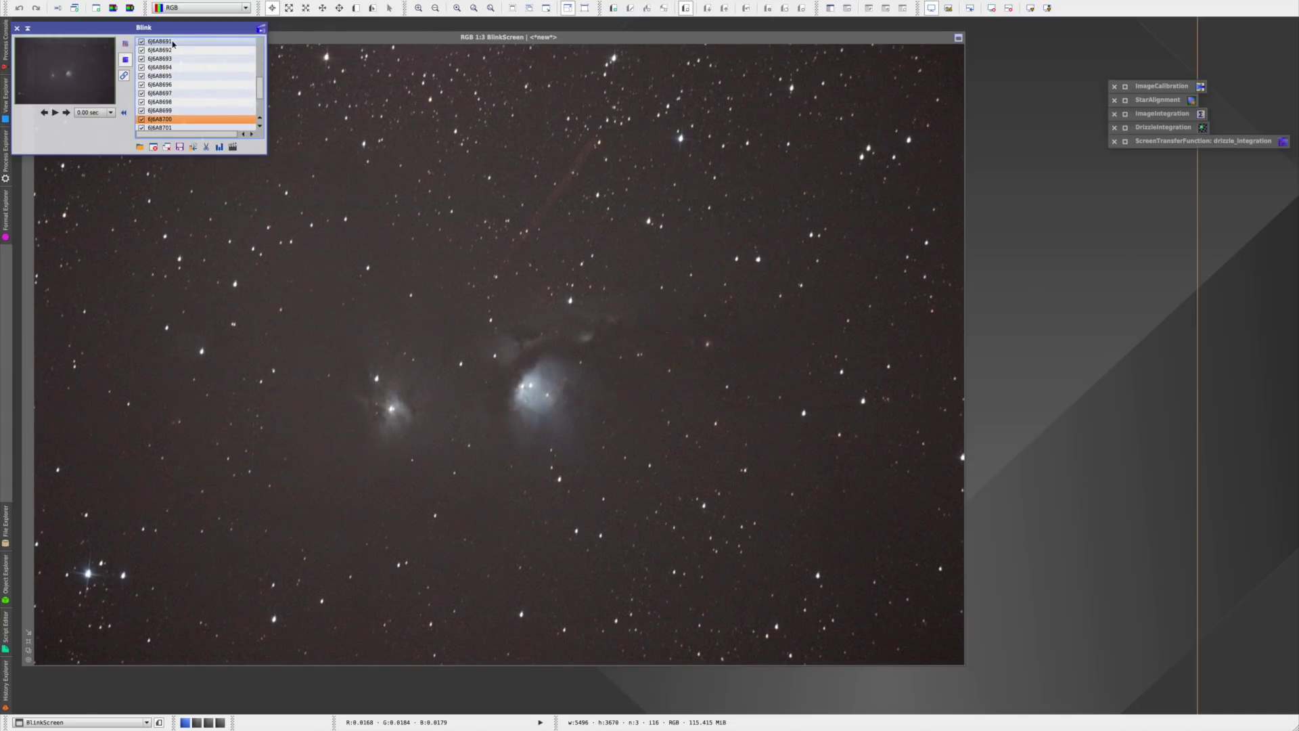
{"action": "key", "text": "Up"}
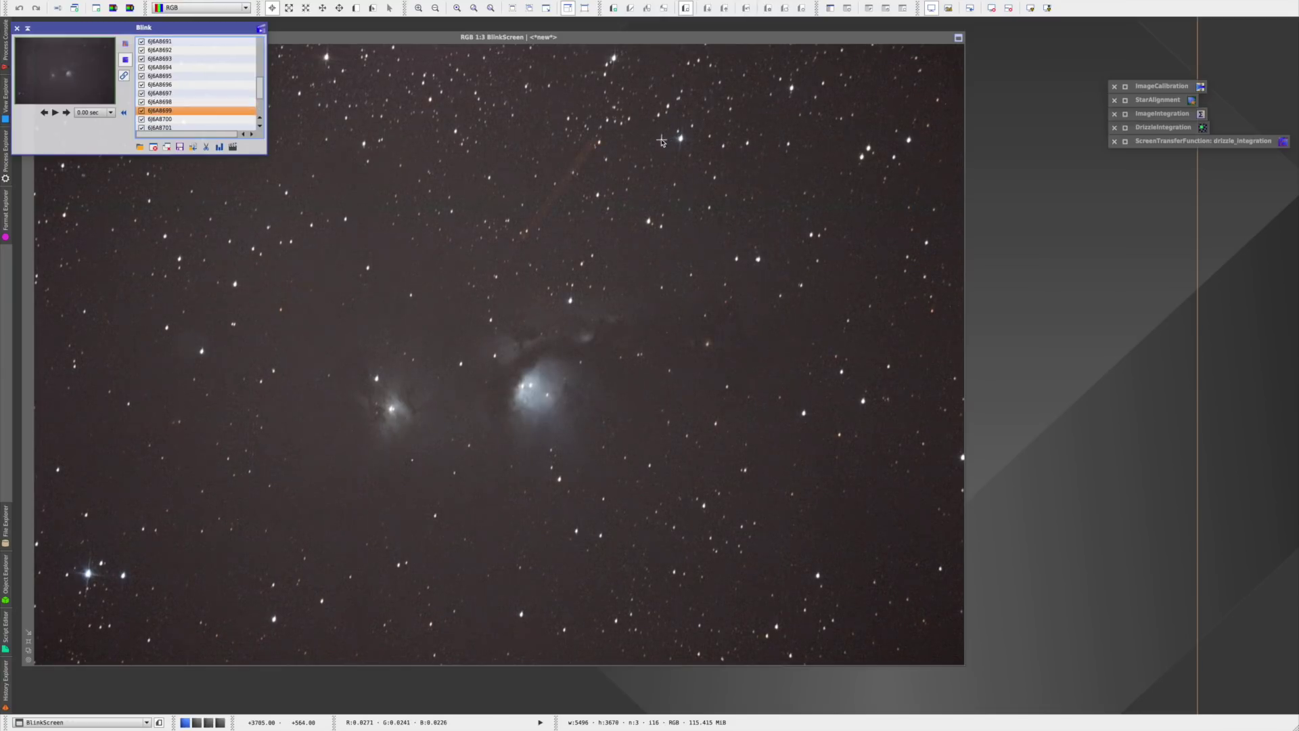
{"action": "key", "text": "Down"}
{"action": "key", "text": "Down"}
{"action": "key", "text": "Down"}
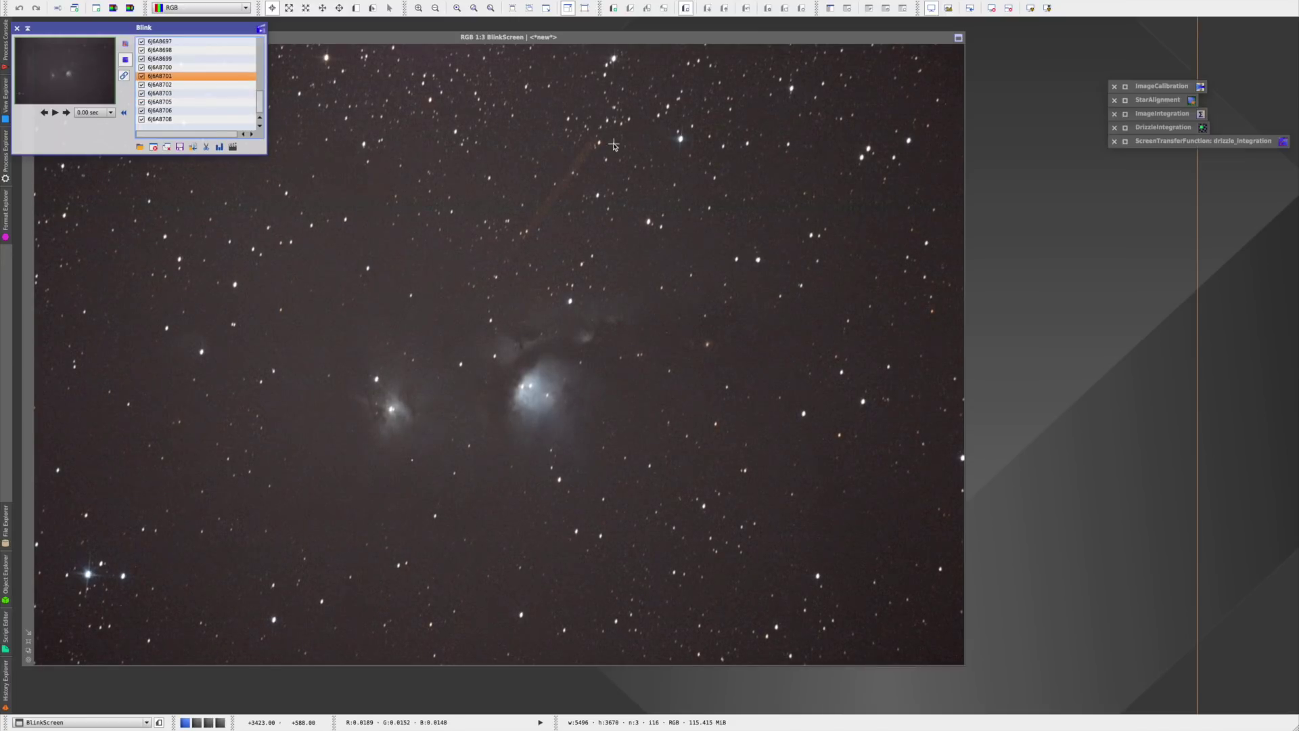
{"action": "key", "text": "Up"}
{"action": "key", "text": "Up"}
{"action": "key", "text": "Up"}
{"action": "key", "text": "Up"}
{"action": "key", "text": "Up"}
{"action": "key", "text": "Up"}
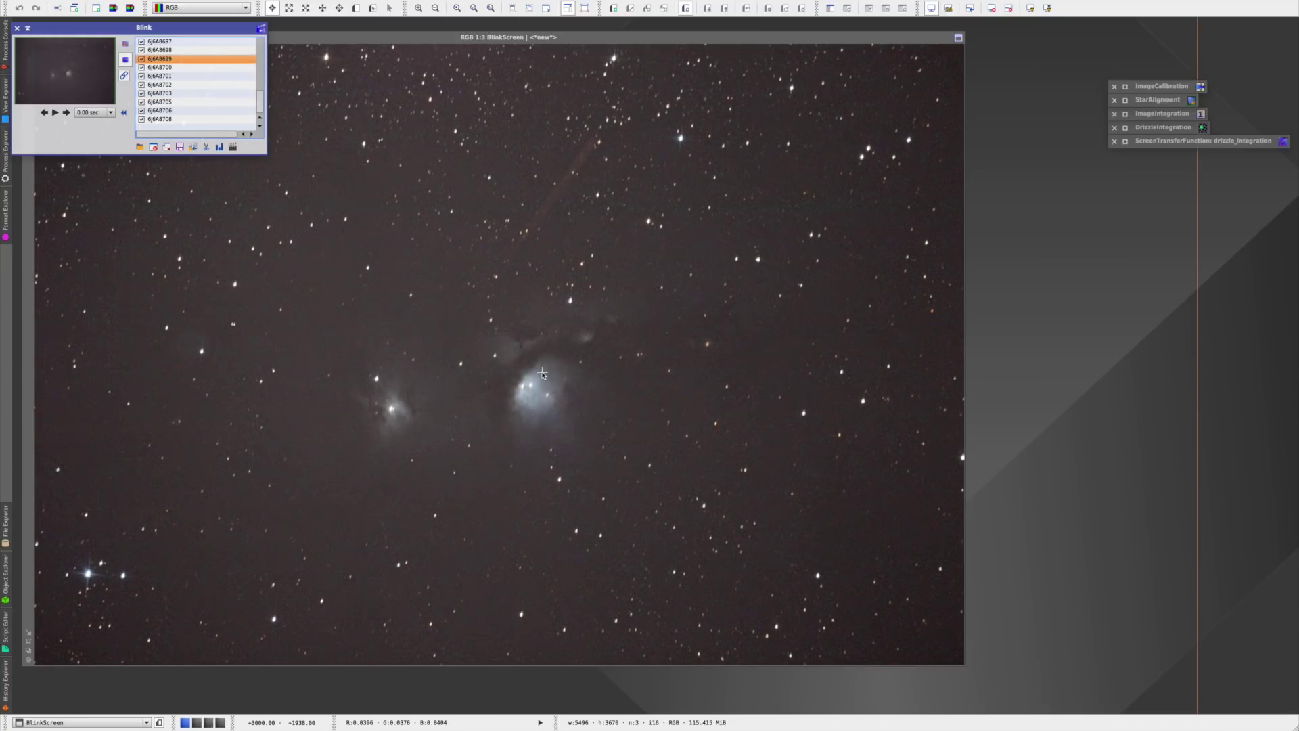
{"action": "key", "text": "Up"}
{"action": "key", "text": "Up"}
{"action": "key", "text": "Up"}
{"action": "key", "text": "Up"}
{"action": "key", "text": "Up"}
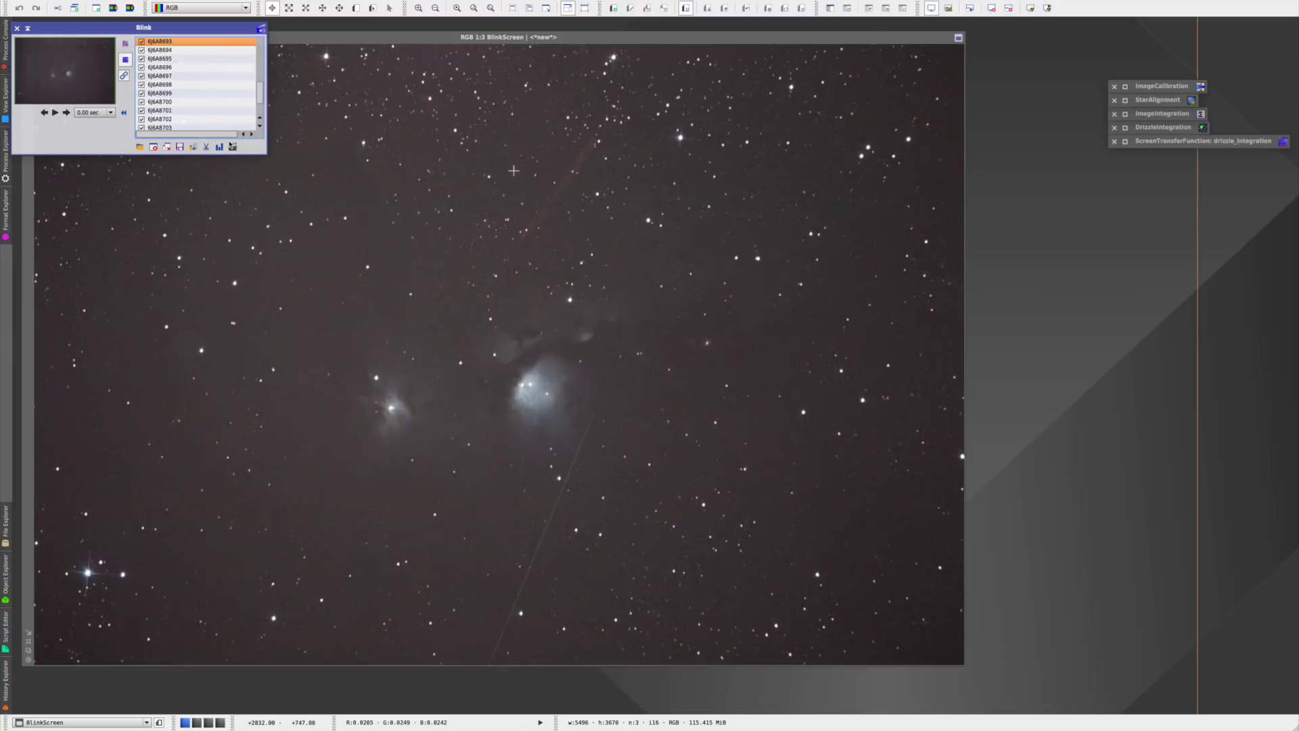
{"action": "left_click", "coordinate": [27, 30]}
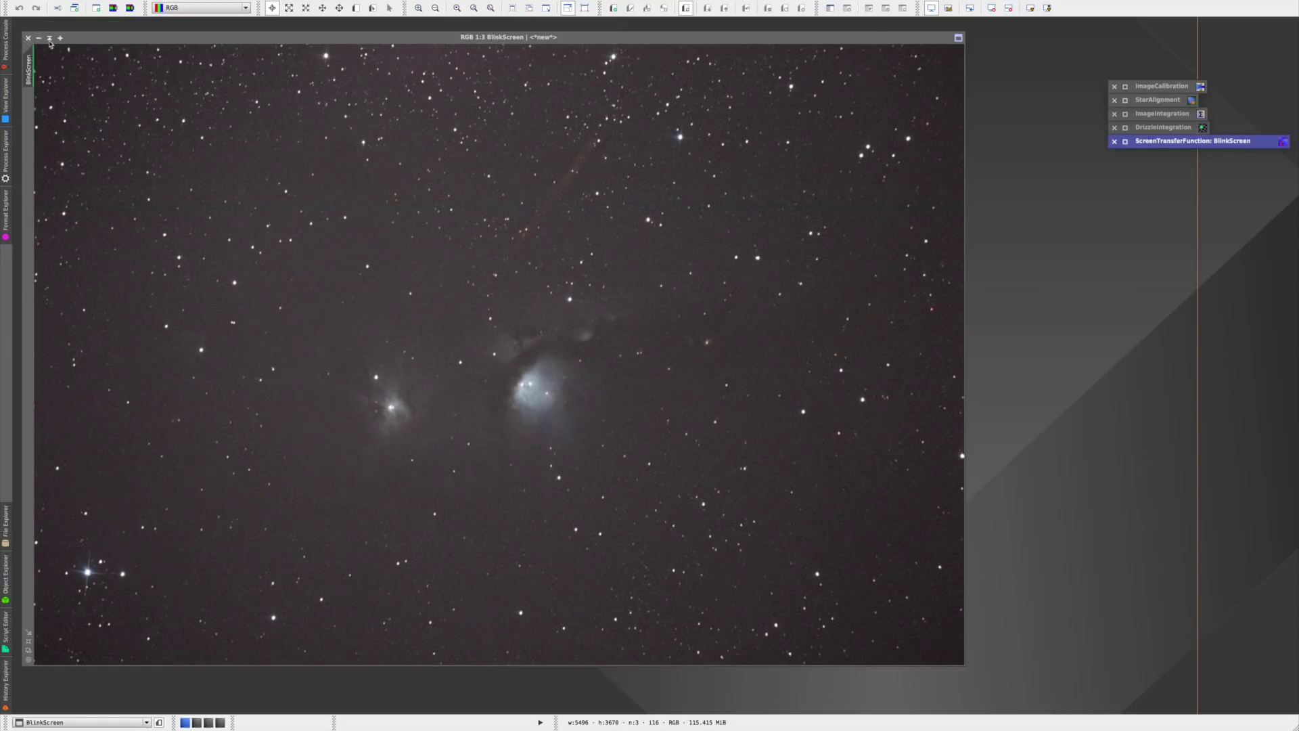
{"action": "left_click", "coordinate": [50, 39]}
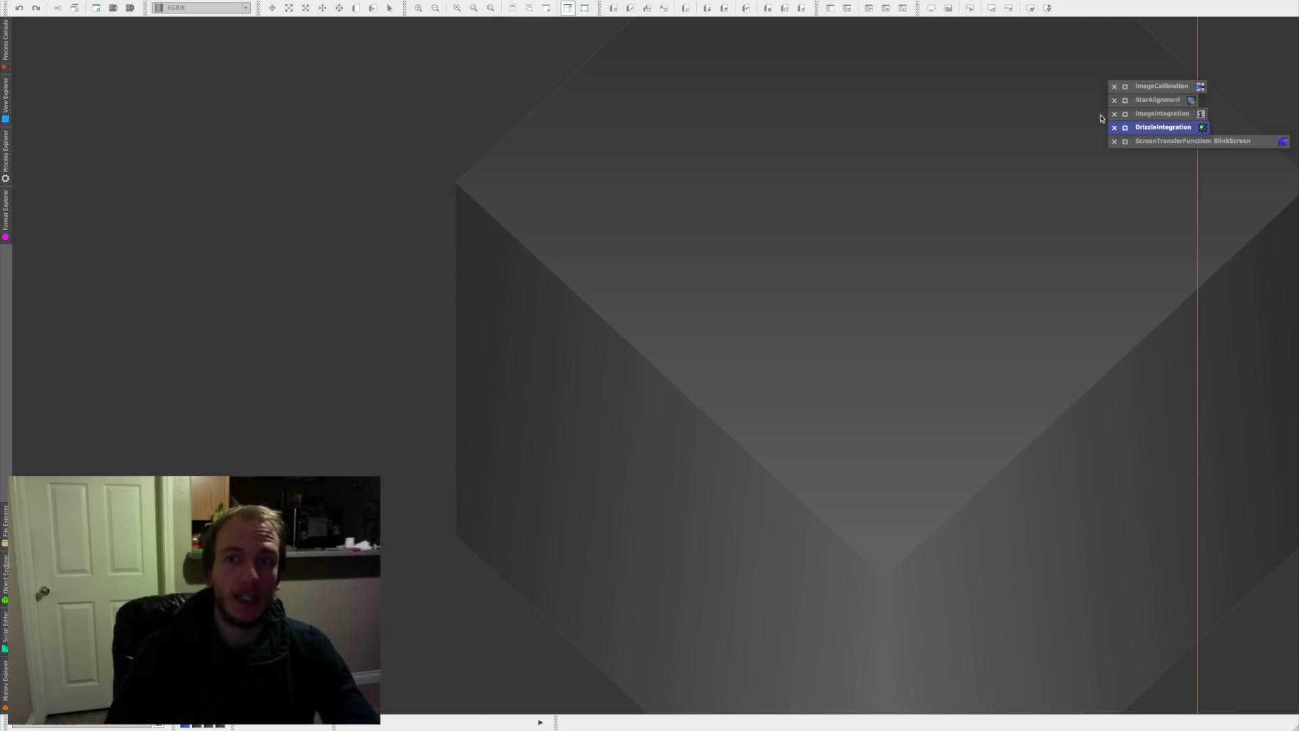
- Open the ImageCalibration, StarAlignment, ImageIntegration and DrizzleIntegration process windows
{"action": "left_click", "coordinate": [1126, 86]}
{"action": "left_click", "coordinate": [1125, 100]}
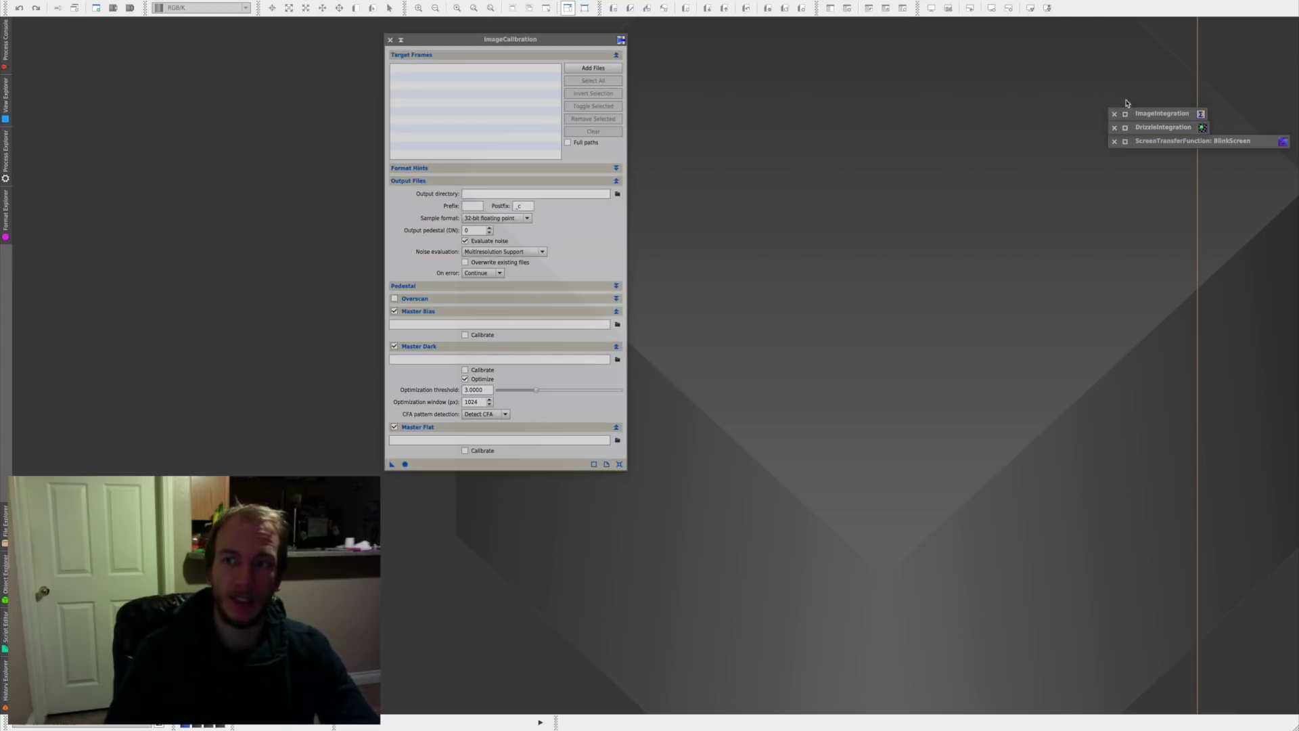
{"action": "left_click", "coordinate": [1125, 114]}
{"action": "left_click", "coordinate": [1125, 128]}
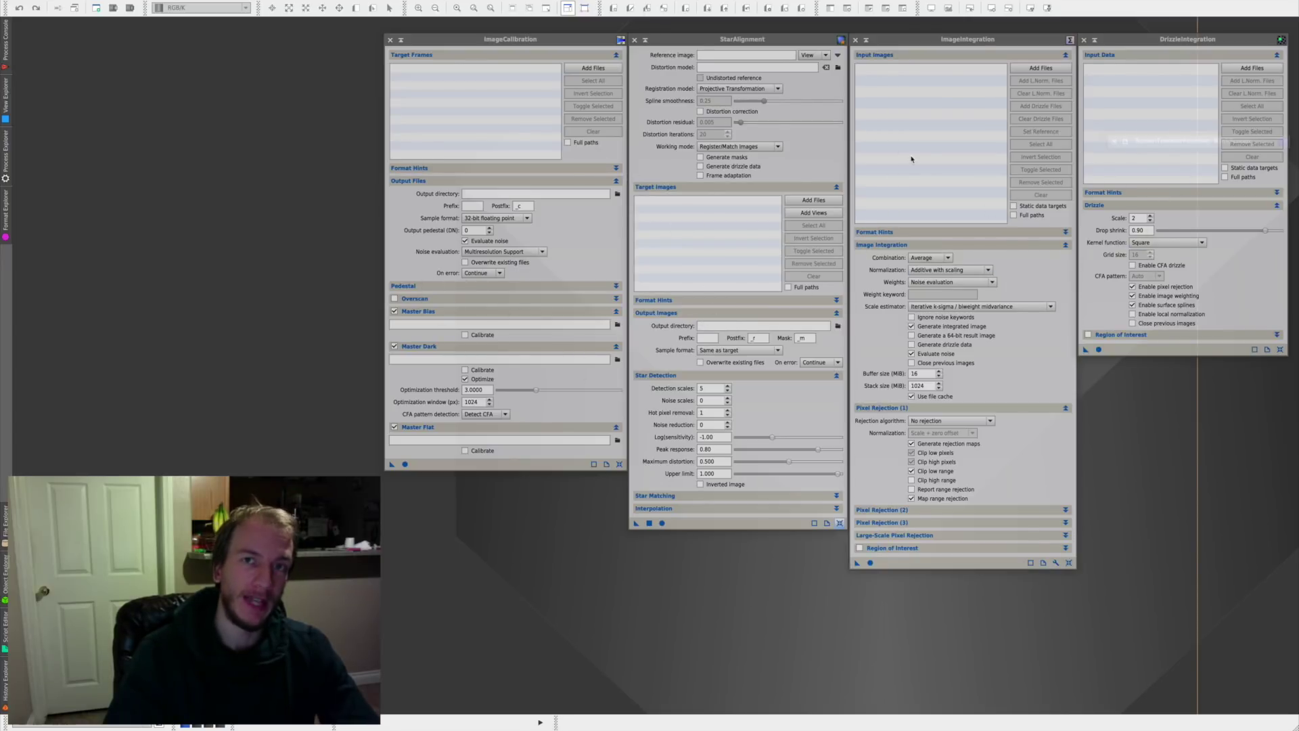
- Look at the Batch Processing scripts list, then dismiss it without running anything
{"action": "mouse_move", "coordinate": [475, 4]}
{"action": "left_click", "coordinate": [285, 6]}
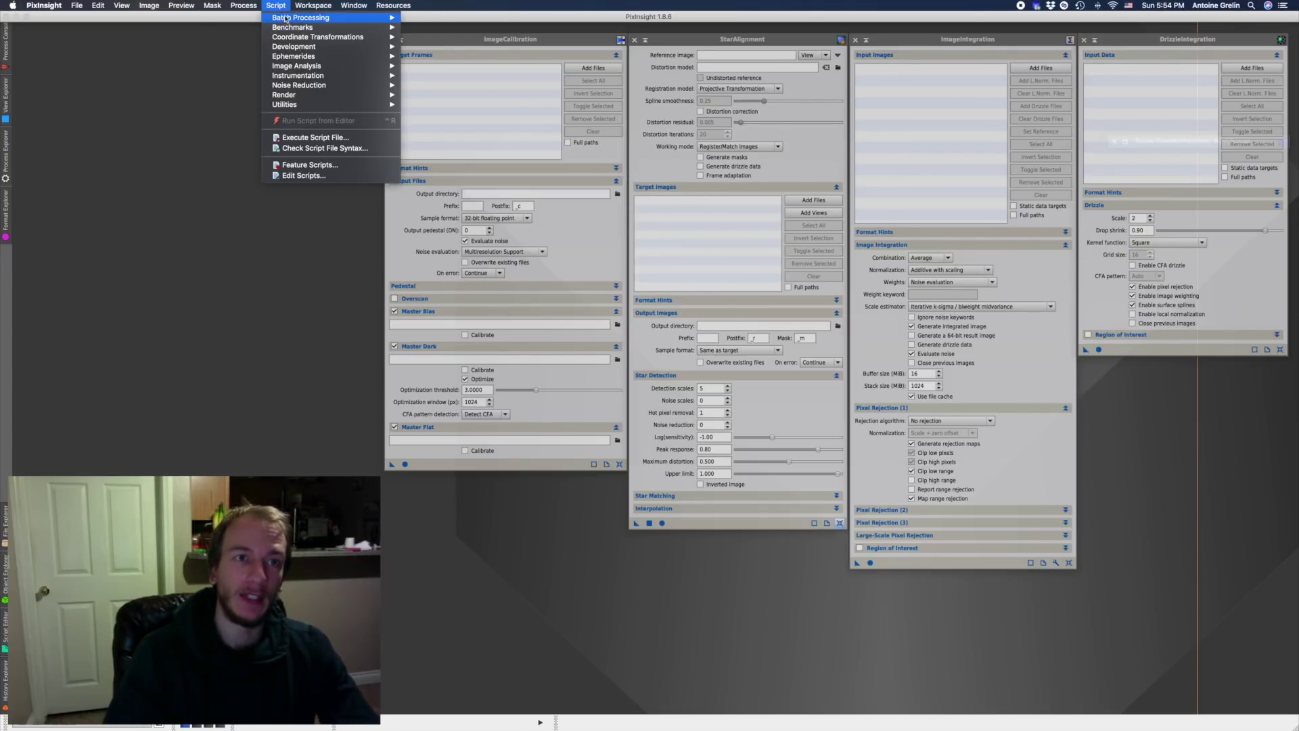
{"action": "mouse_move", "coordinate": [286, 19]}
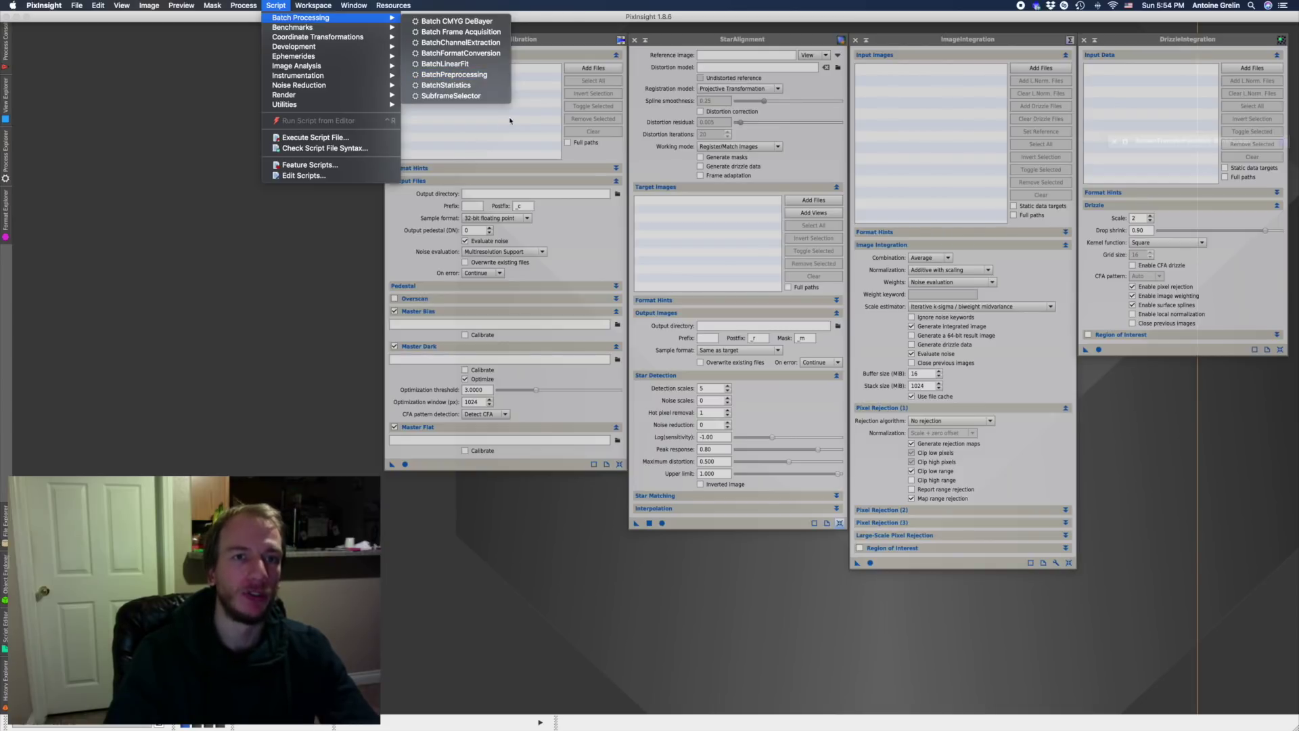
{"action": "left_click", "coordinate": [454, 74]}
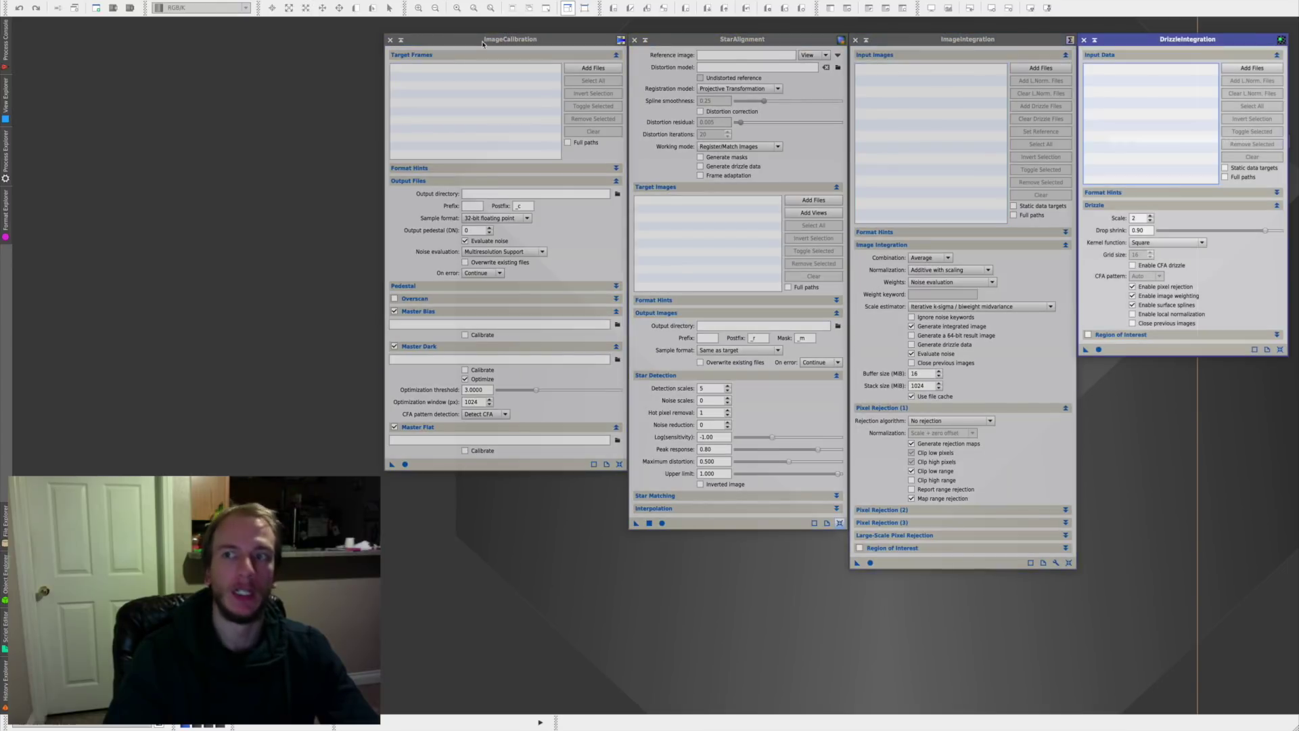
- Bring the DrizzleIntegration, StarAlignment and ImageIntegration windows forward in turn
{"action": "left_click", "coordinate": [1174, 40]}
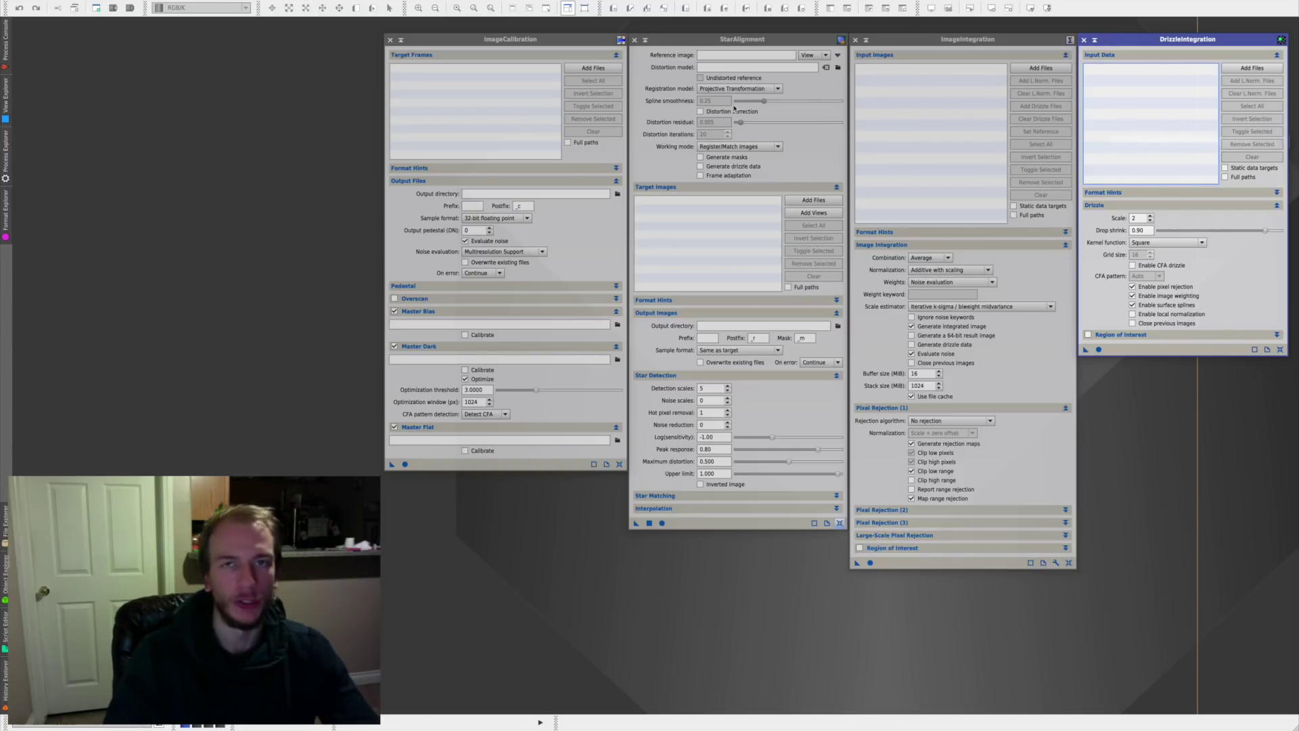
{"action": "left_click", "coordinate": [705, 37]}
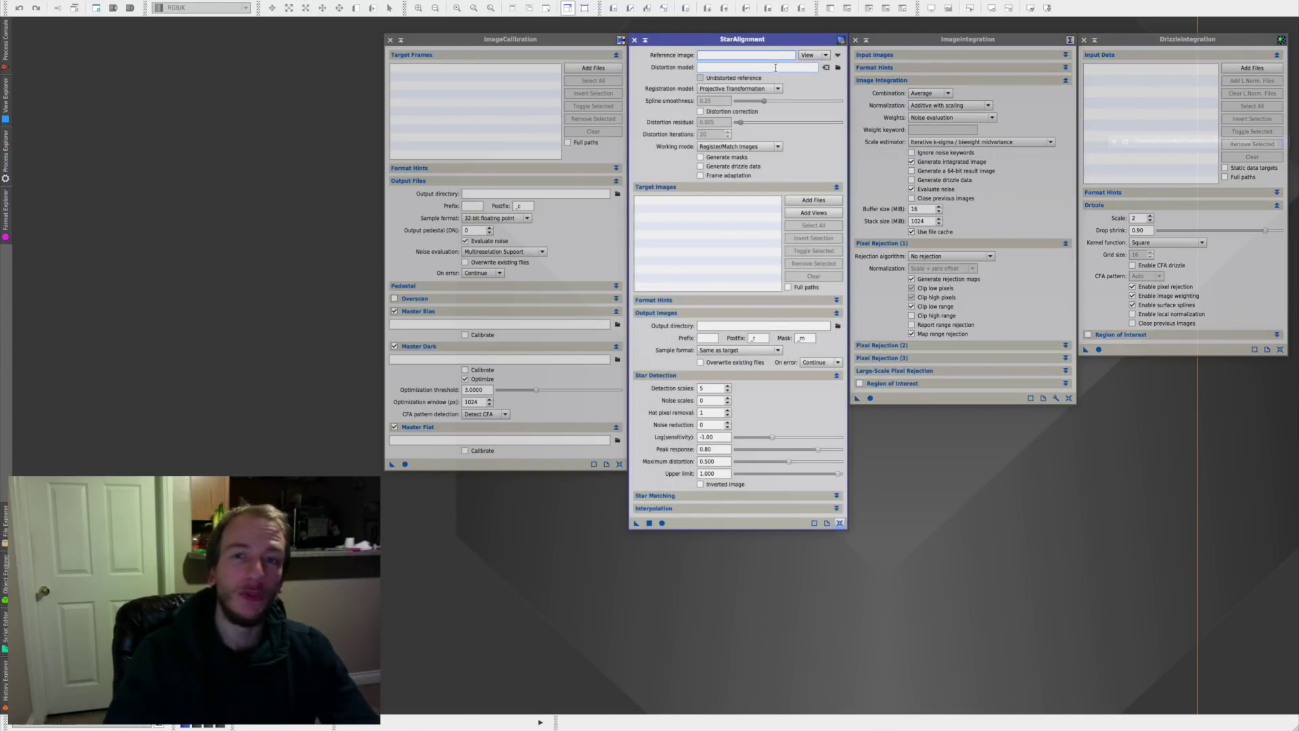
{"action": "mouse_move", "coordinate": [776, 68]}
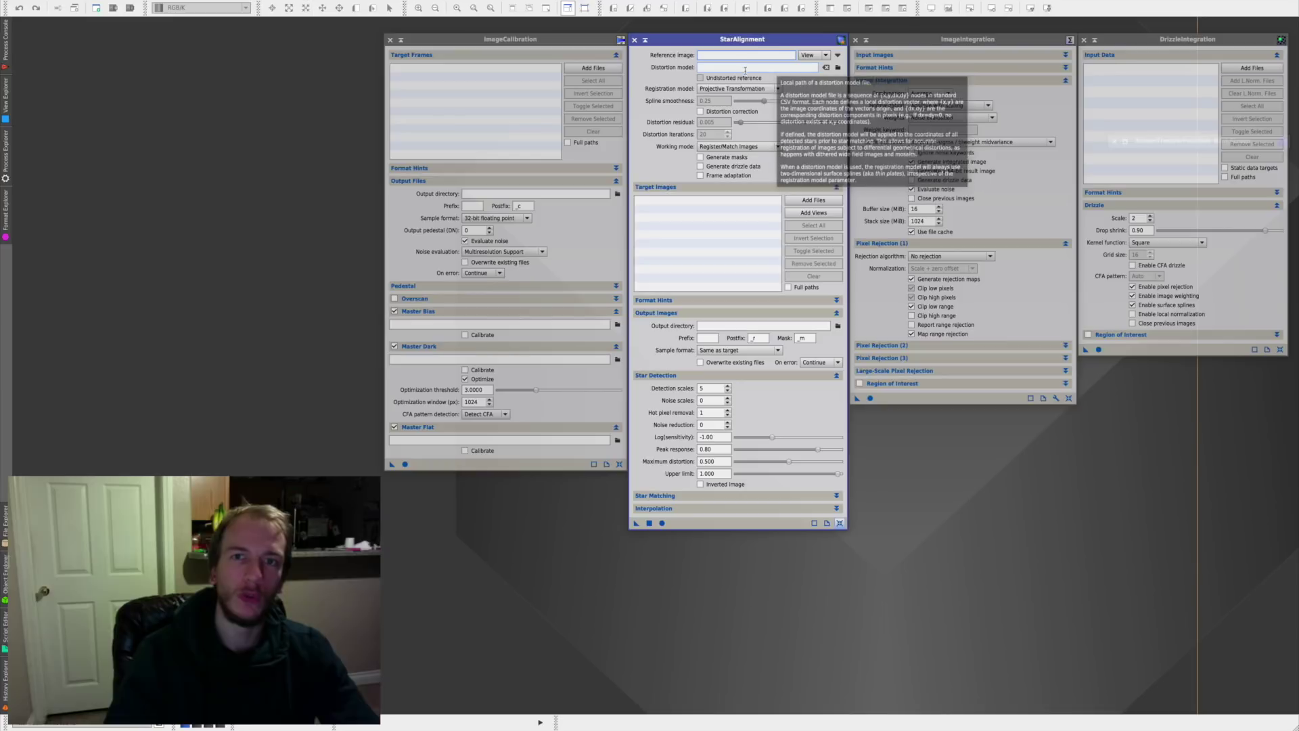
{"action": "left_click", "coordinate": [960, 43]}
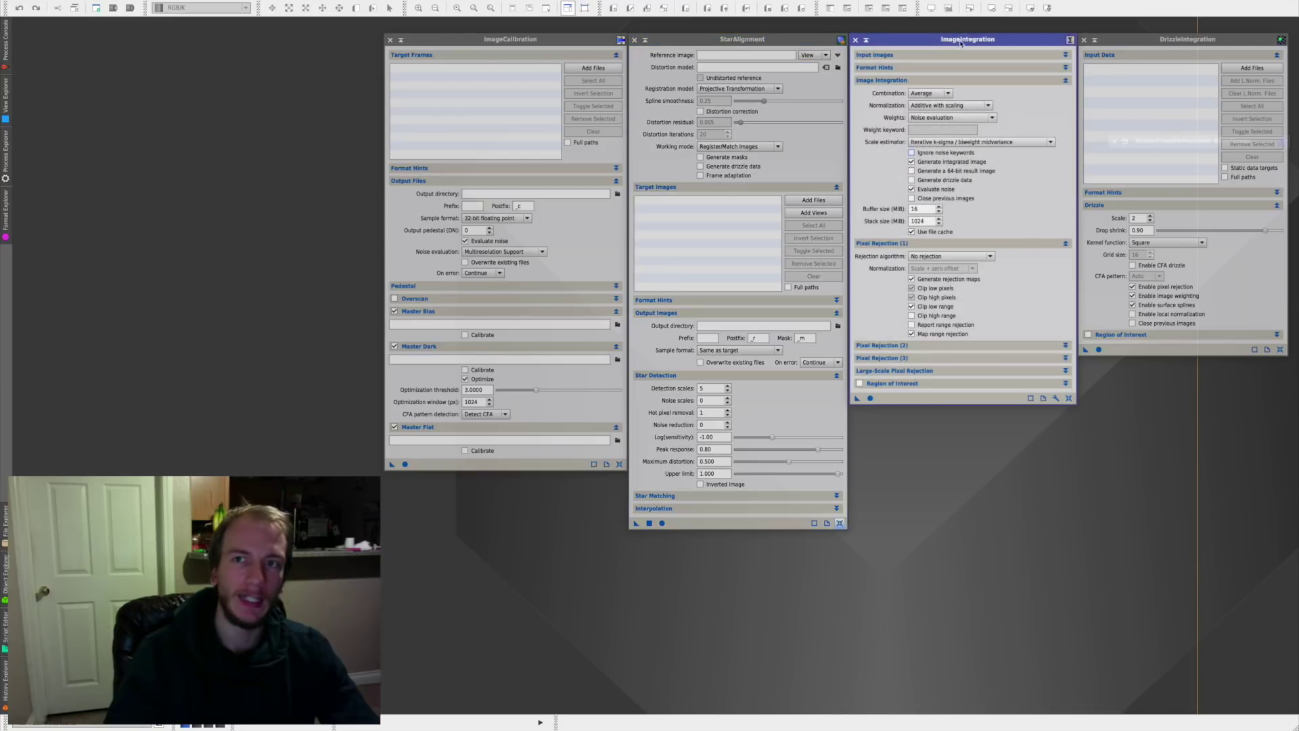
{"action": "left_click", "coordinate": [769, 38]}
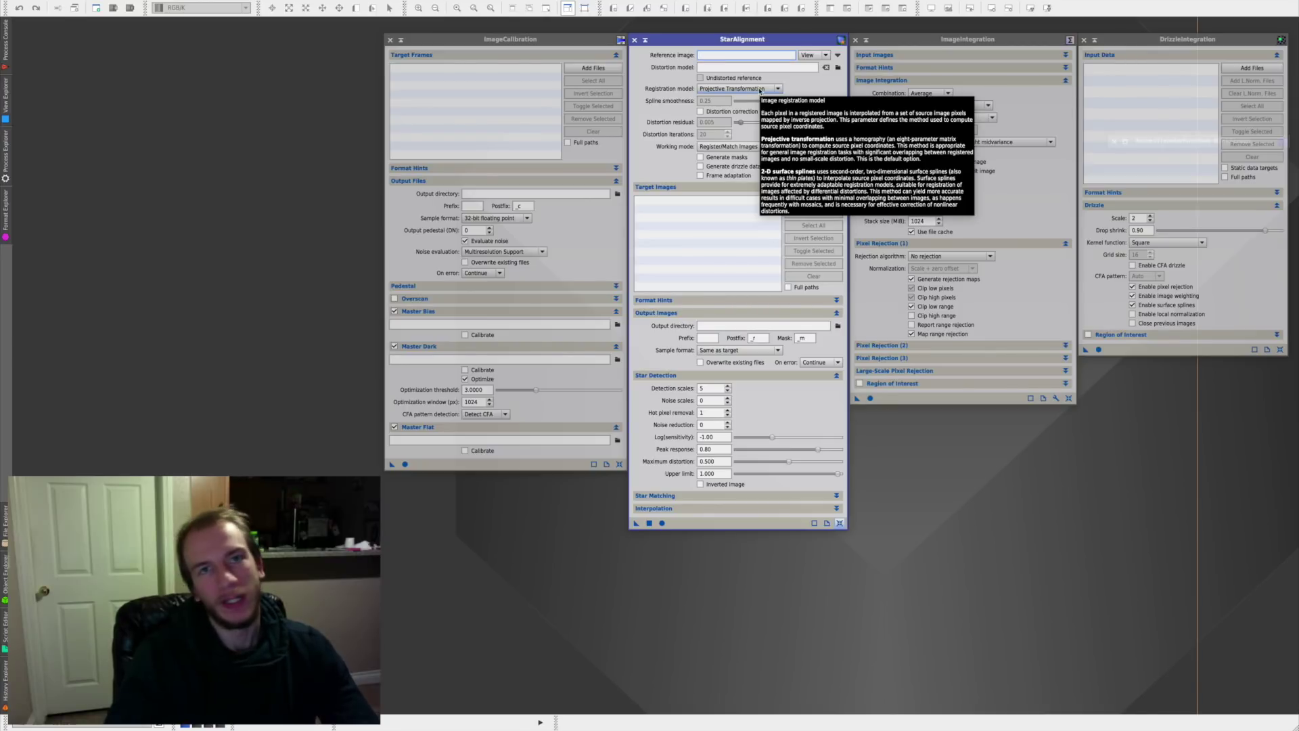
- Iconize all four process windows and list the Batch Processing scripts
{"action": "left_click", "coordinate": [646, 40]}
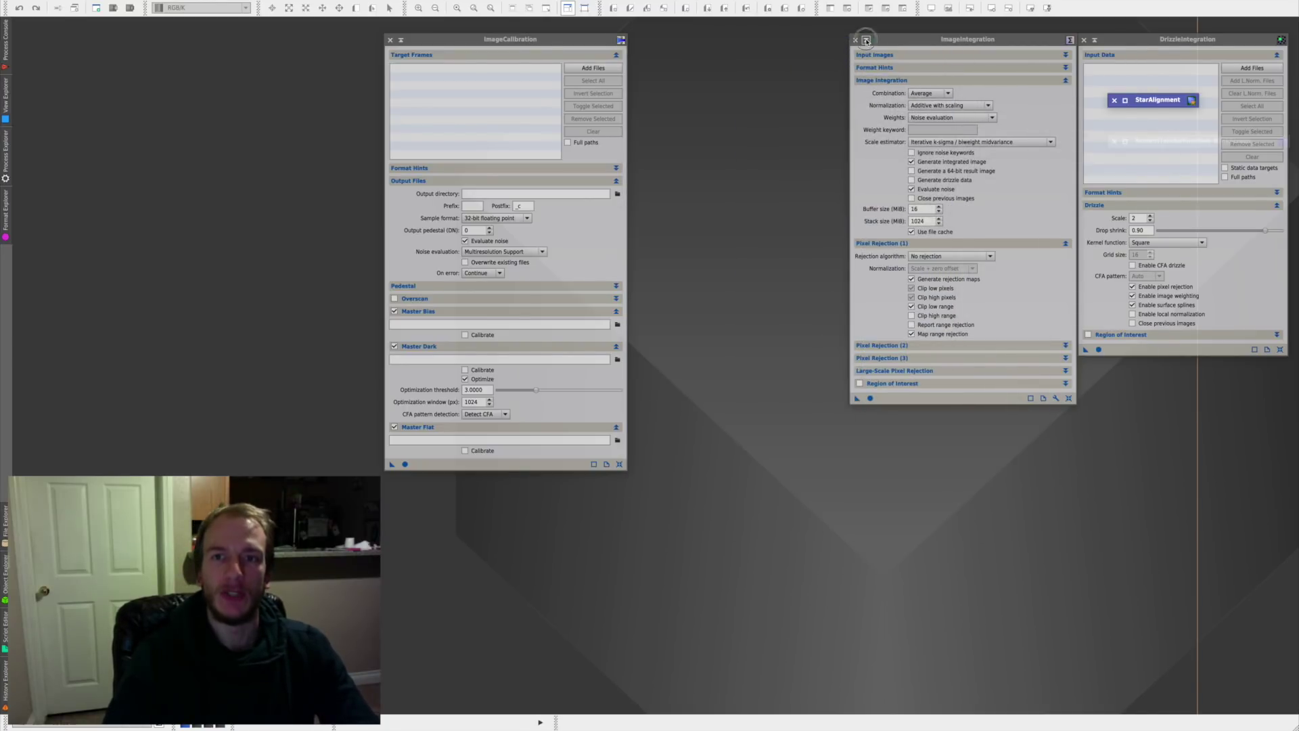
{"action": "left_click", "coordinate": [866, 40]}
{"action": "left_click", "coordinate": [400, 40]}
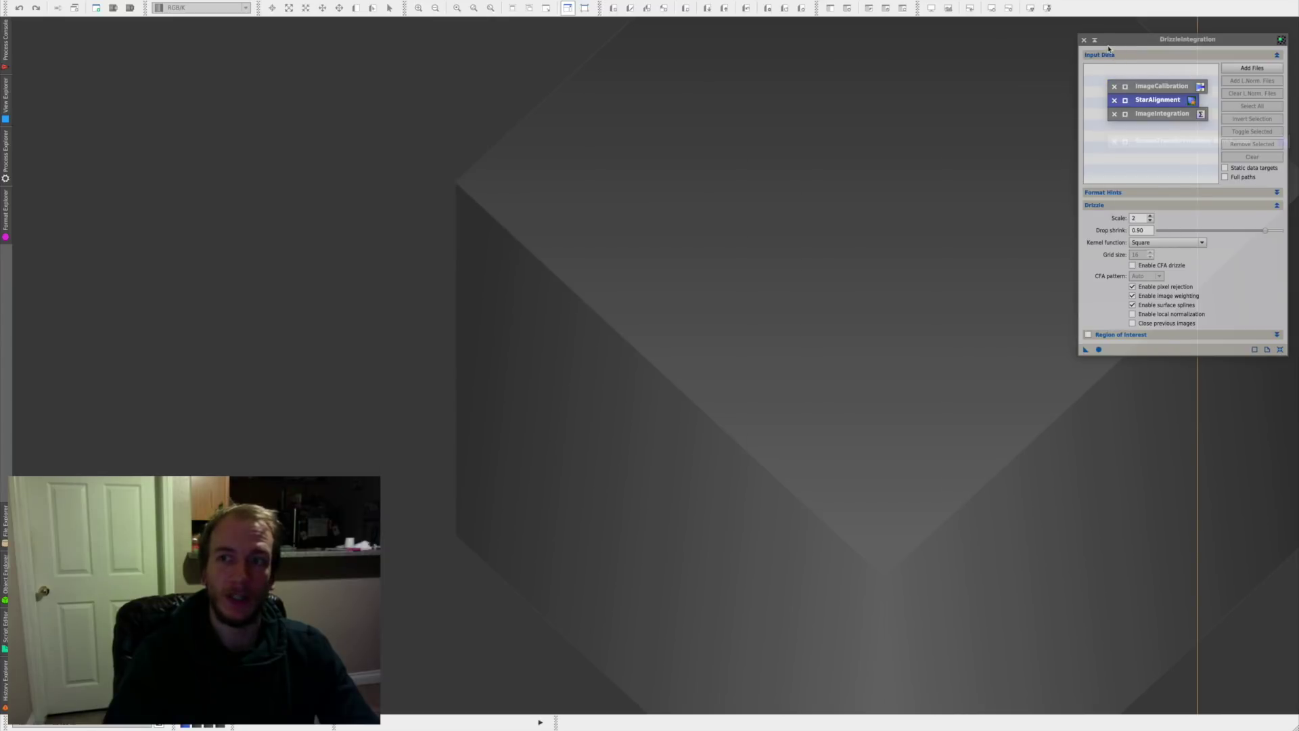
{"action": "left_click", "coordinate": [1084, 40]}
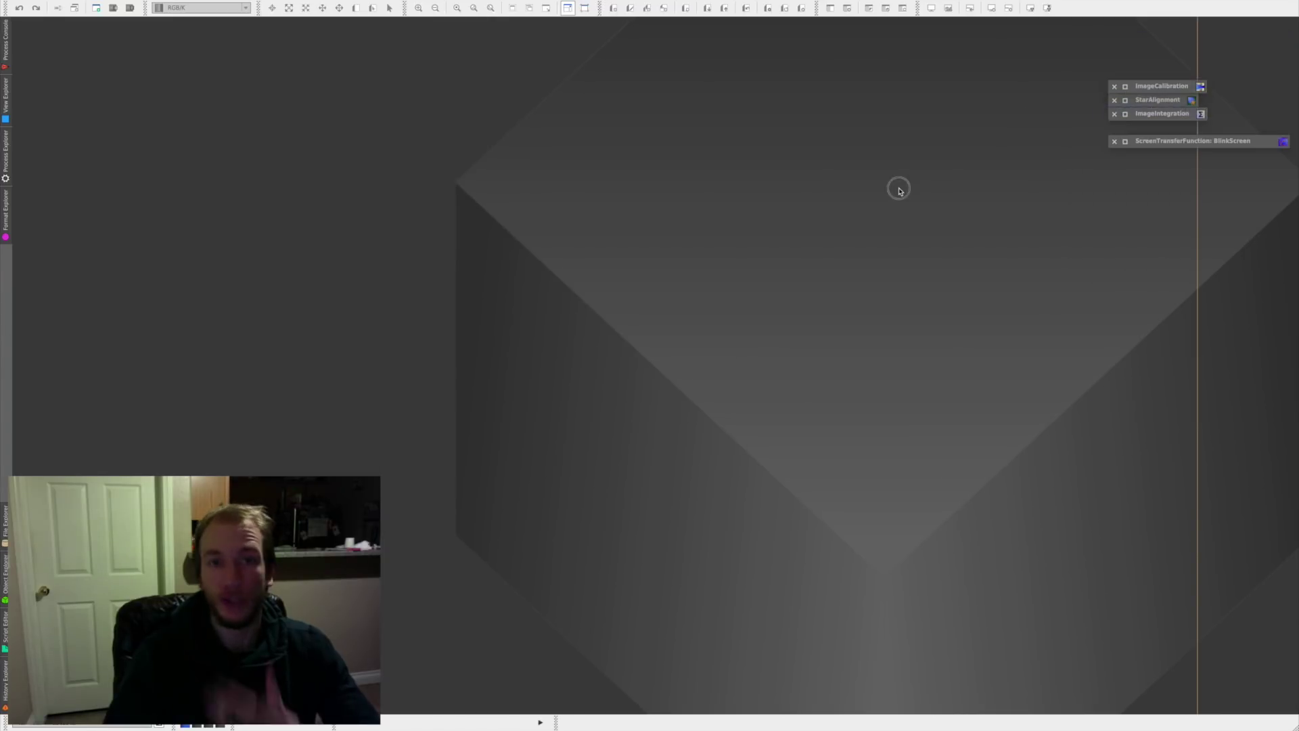
{"action": "left_click", "coordinate": [318, 5]}
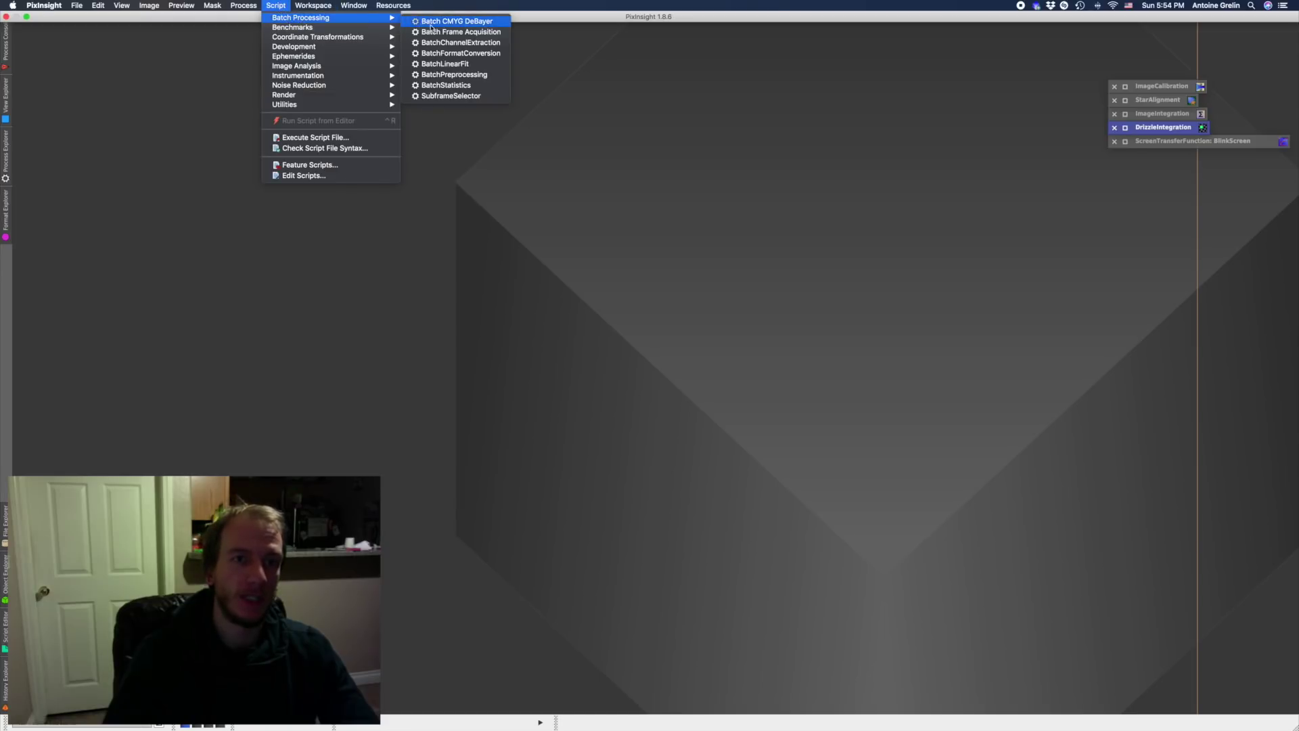
- Launch the BatchPreprocessing script and return to its Lights page
{"action": "left_click", "coordinate": [464, 76]}
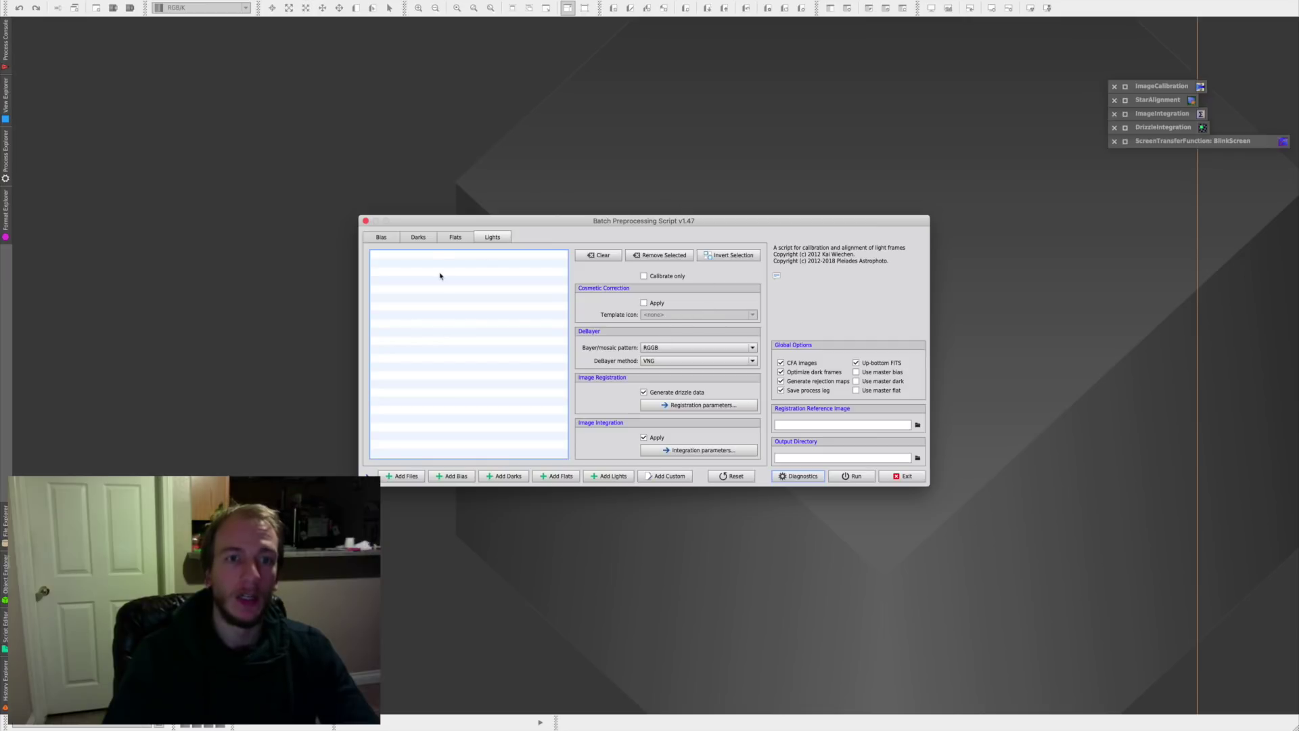
{"action": "left_click", "coordinate": [450, 237]}
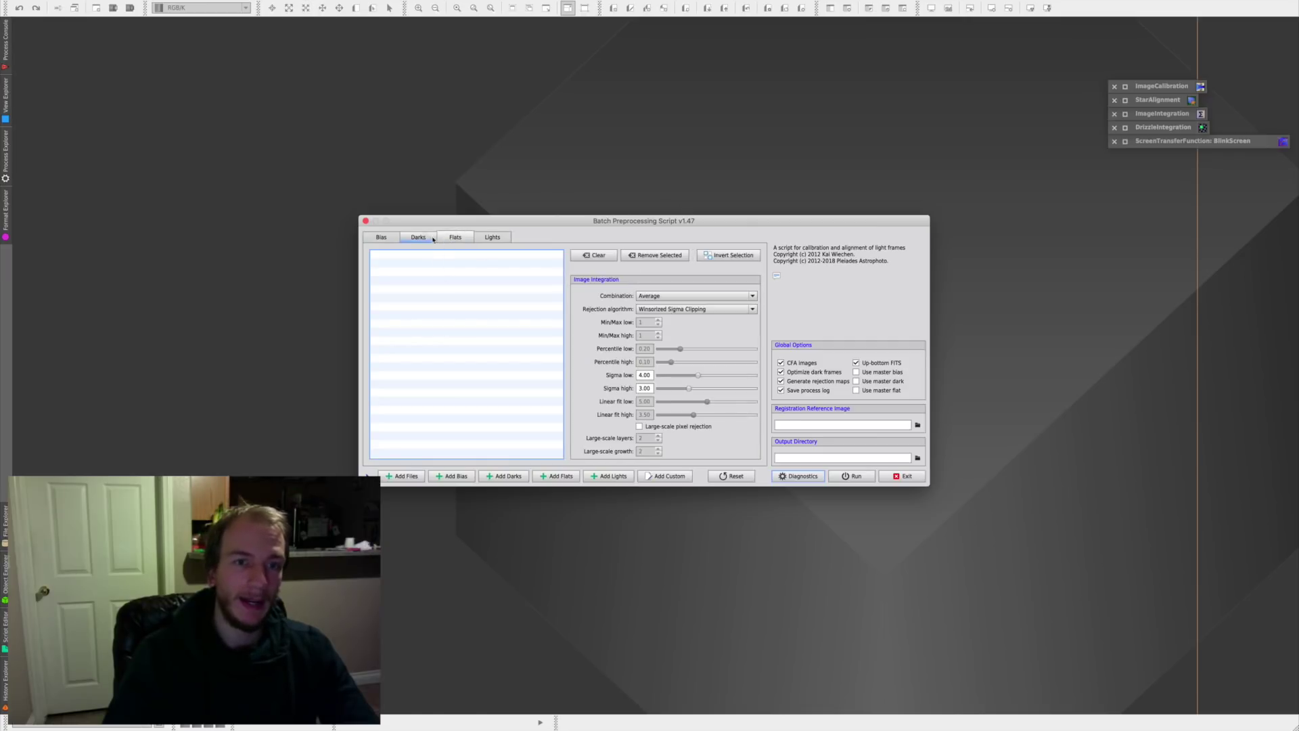
{"action": "left_click", "coordinate": [499, 238]}
- Add all CR2 light frames from Messier 78 1 hour, through 6J6A8708.CR2
{"action": "left_click", "coordinate": [615, 477]}
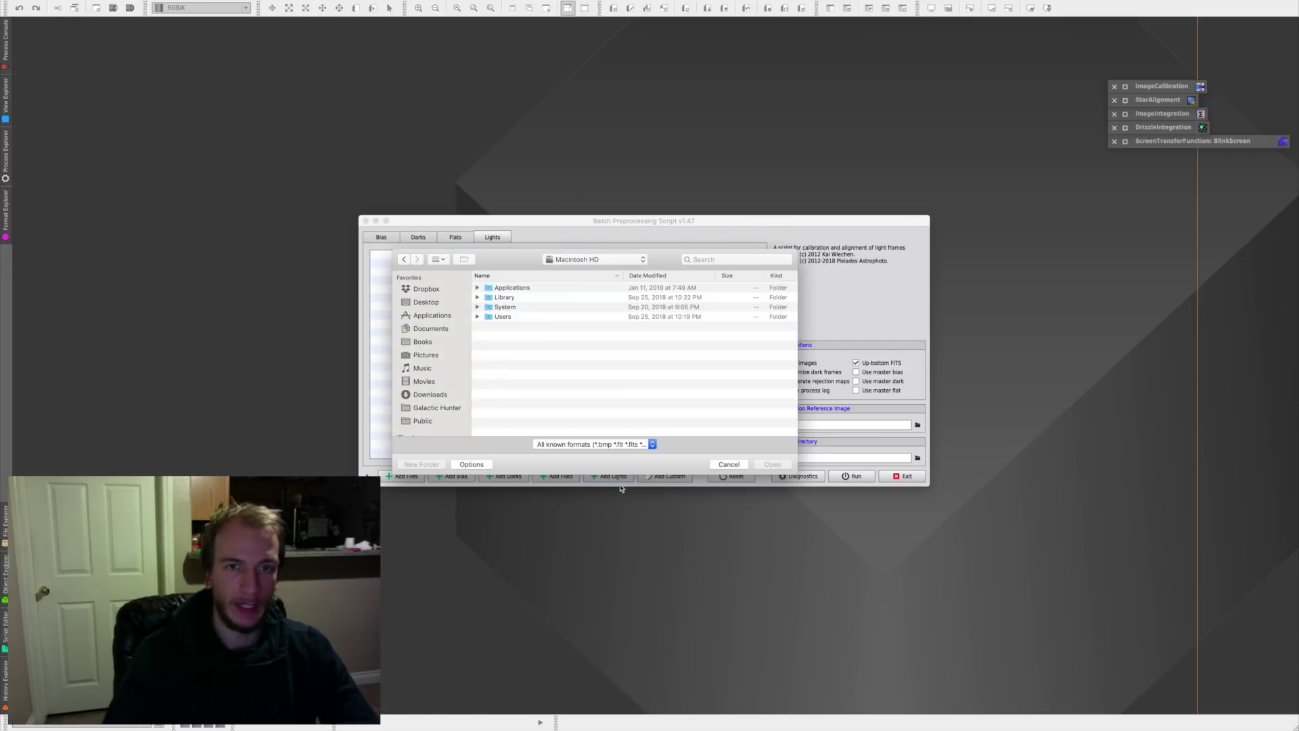
{"action": "left_click", "coordinate": [433, 329]}
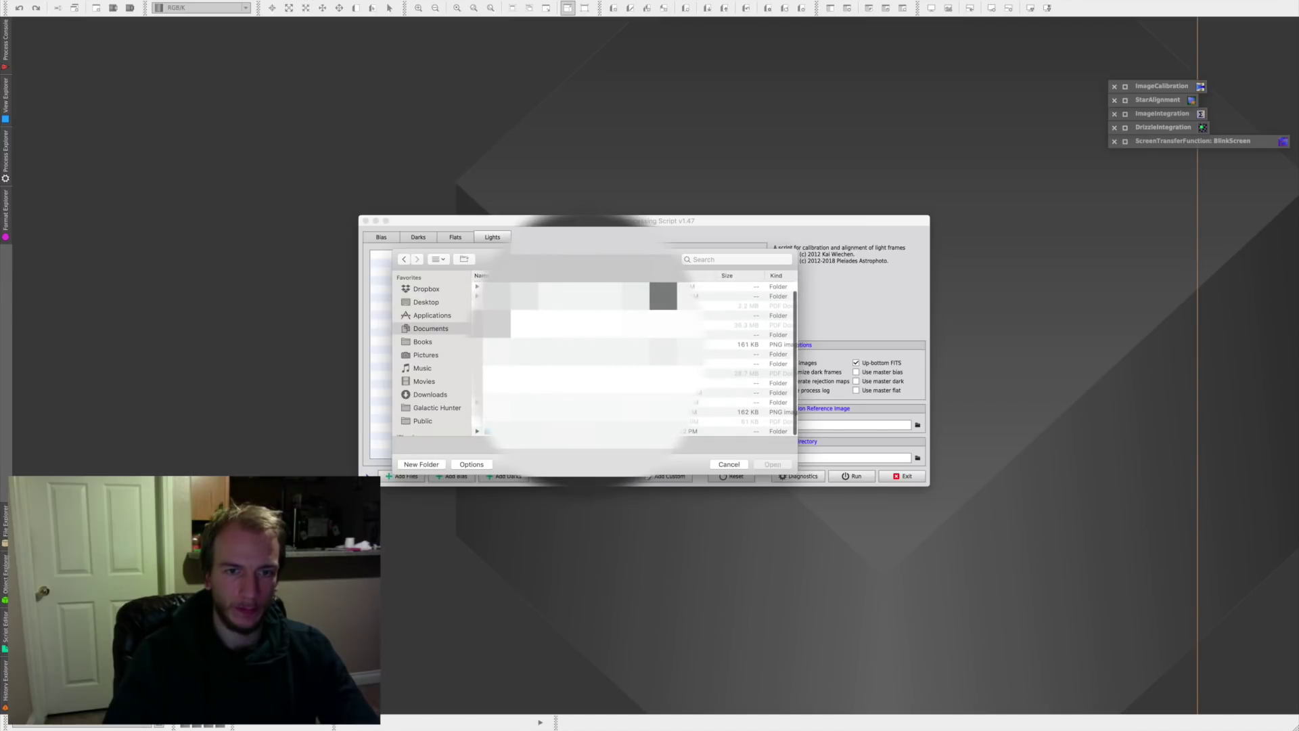
{"action": "double_click", "coordinate": [509, 377]}
{"action": "scroll", "coordinate": [510, 379], "scroll_direction": "up", "scroll_amount": 3}
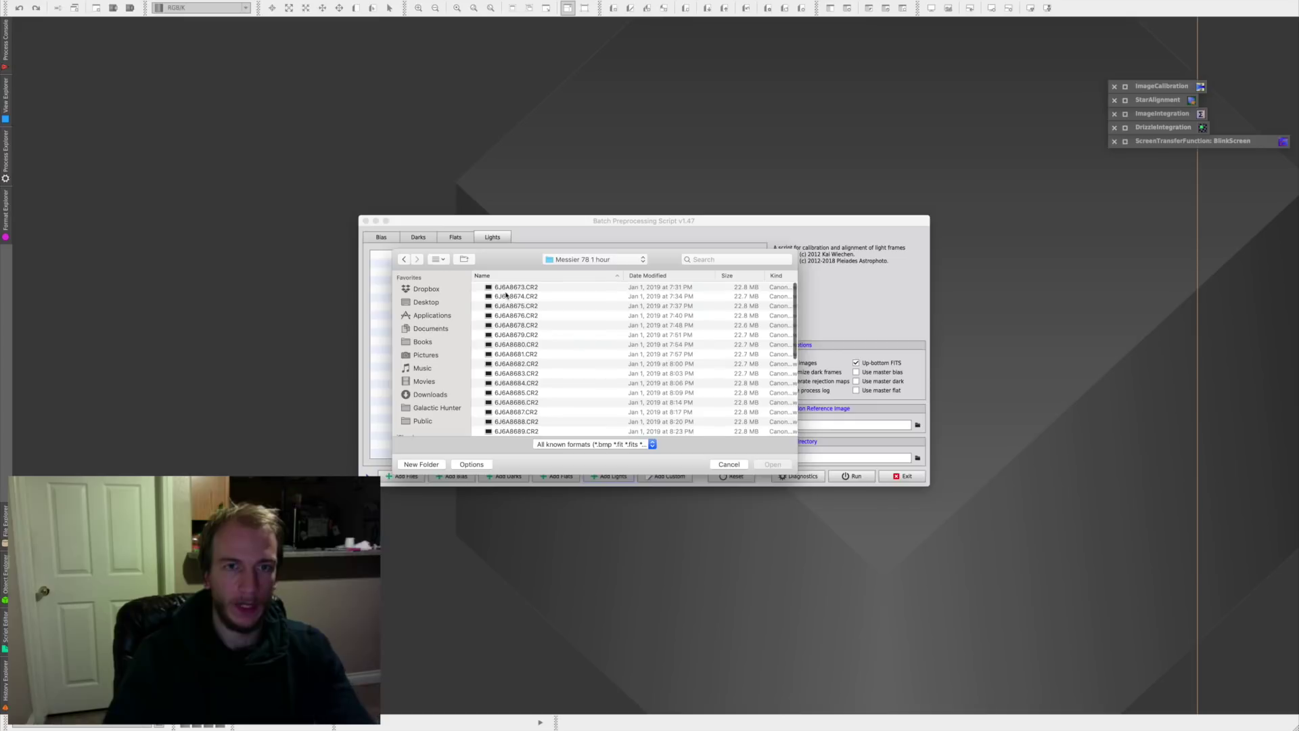
{"action": "left_click", "coordinate": [506, 290]}
{"action": "scroll", "coordinate": [510, 325], "scroll_direction": "down", "scroll_amount": 5}
{"action": "left_click", "coordinate": [520, 413], "text": "shift"}
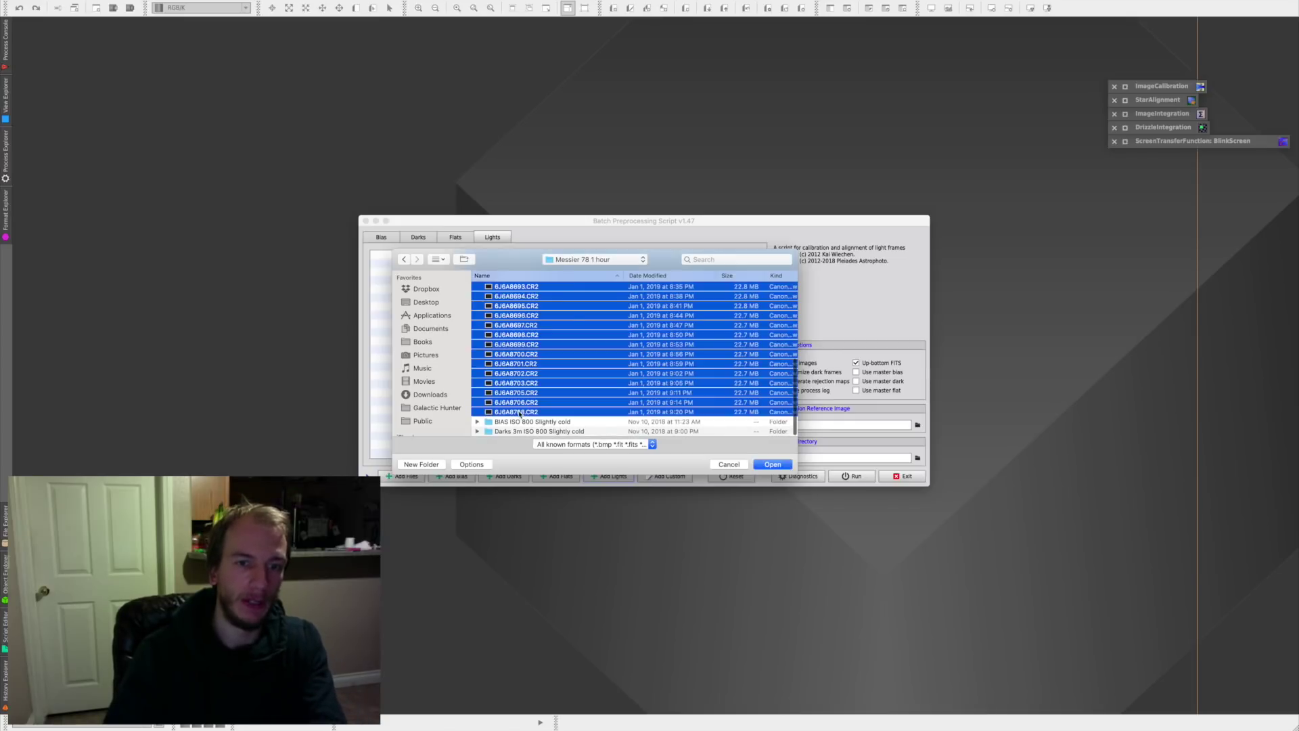
{"action": "scroll", "coordinate": [605, 320], "scroll_direction": "up", "scroll_amount": 7}
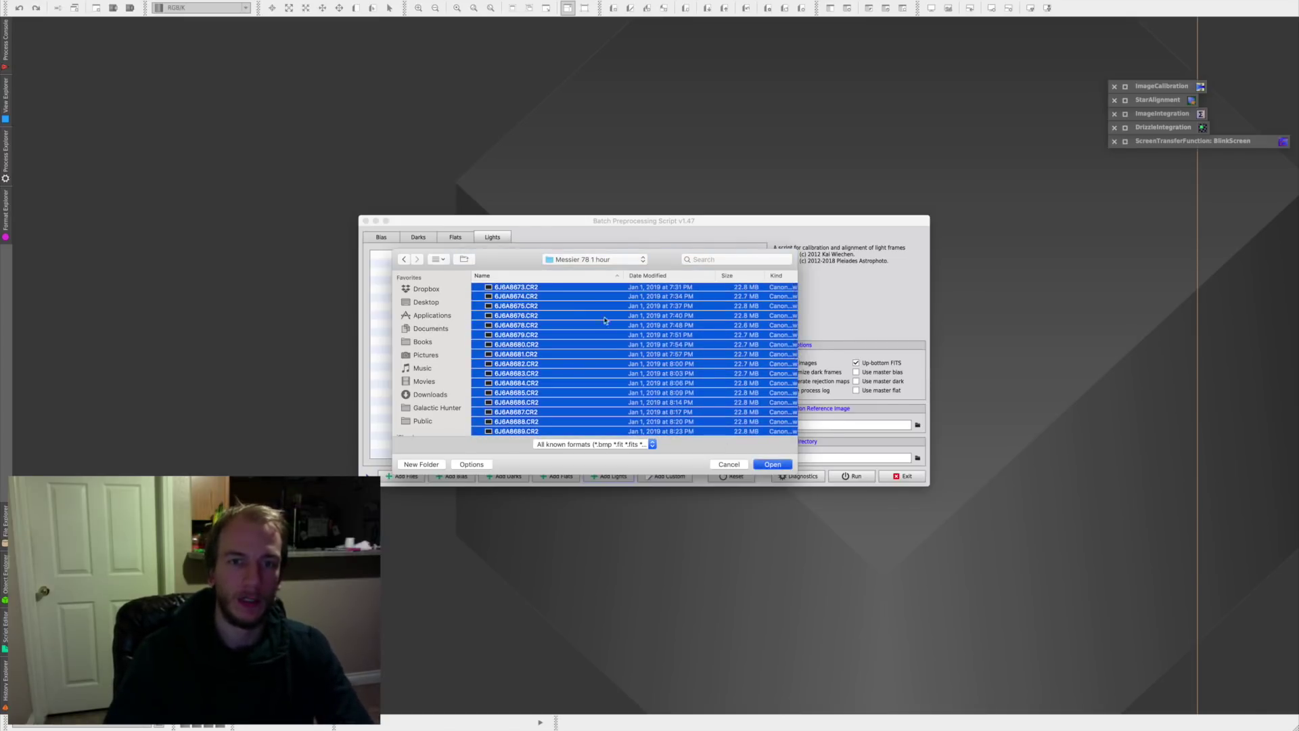
{"action": "key", "text": "Return"}
- Add the bias frames from the BIAS ISO 800 Slightly cold folder
{"action": "left_click", "coordinate": [390, 239]}
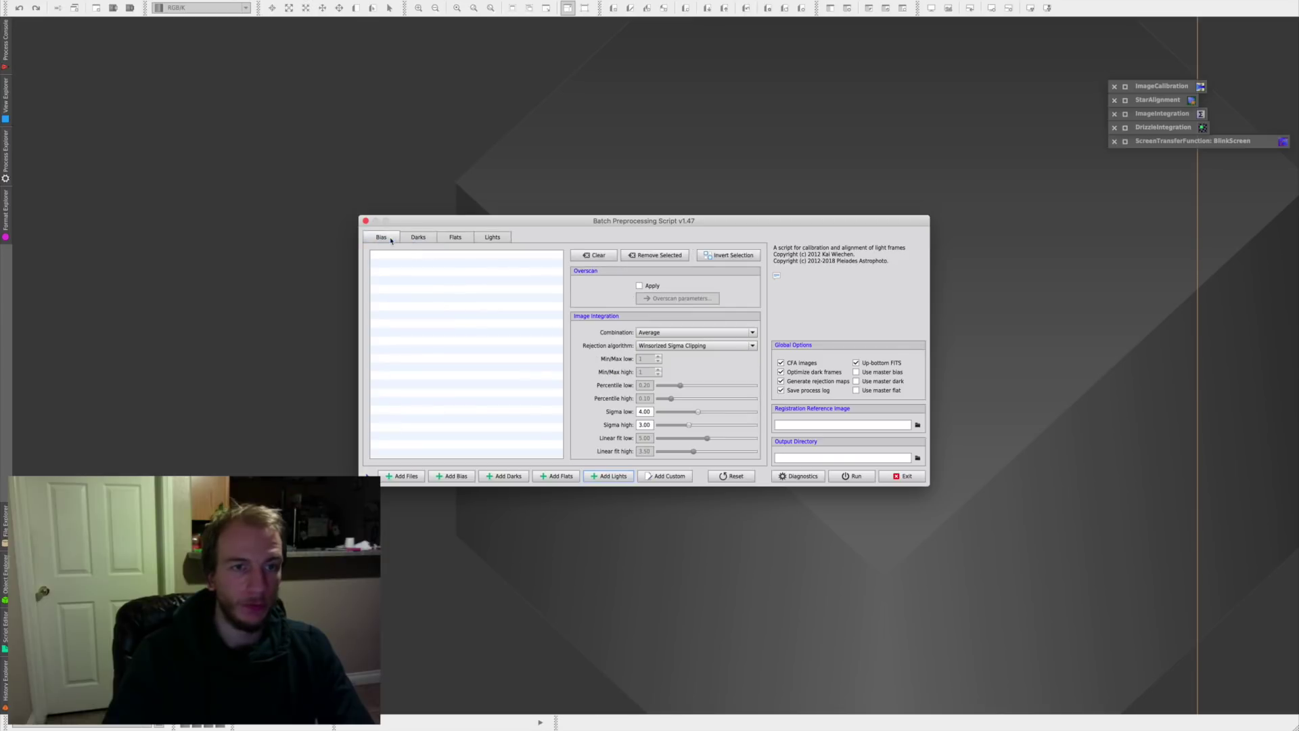
{"action": "left_click", "coordinate": [452, 476]}
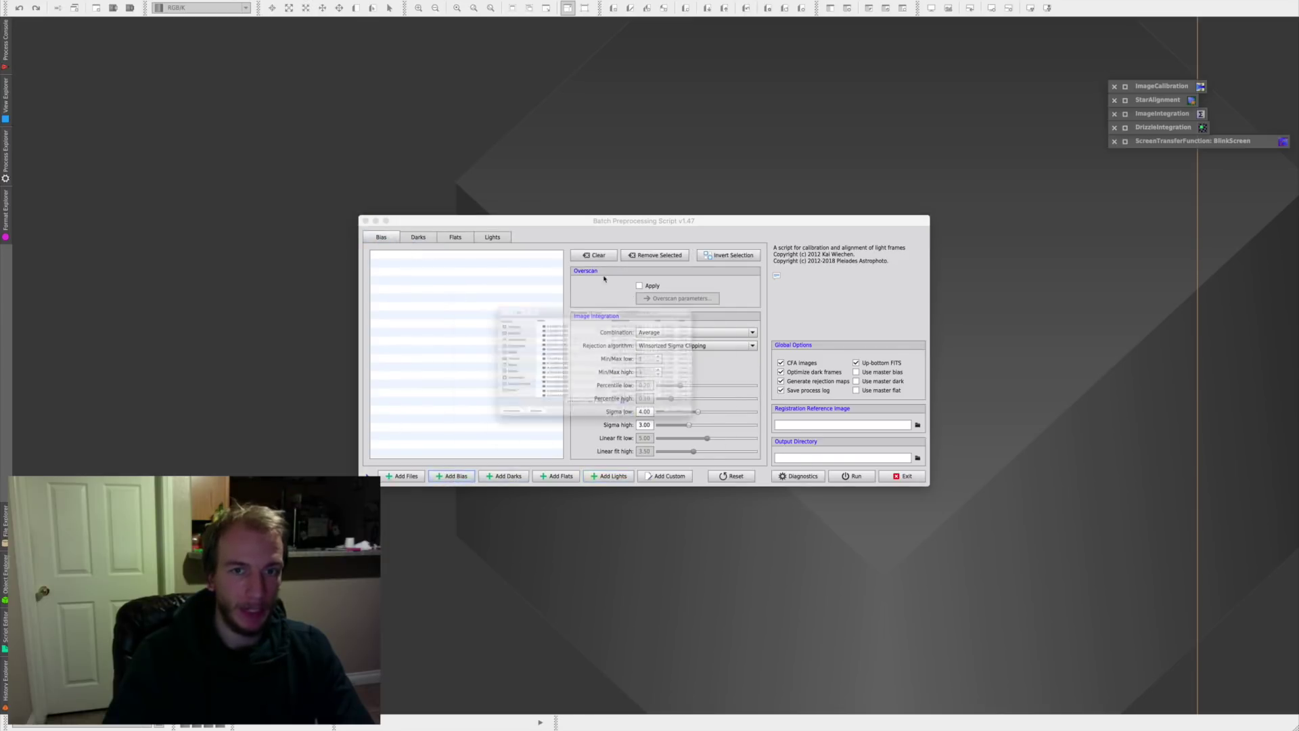
{"action": "left_click", "coordinate": [592, 259]}
{"action": "left_click", "coordinate": [594, 339]}
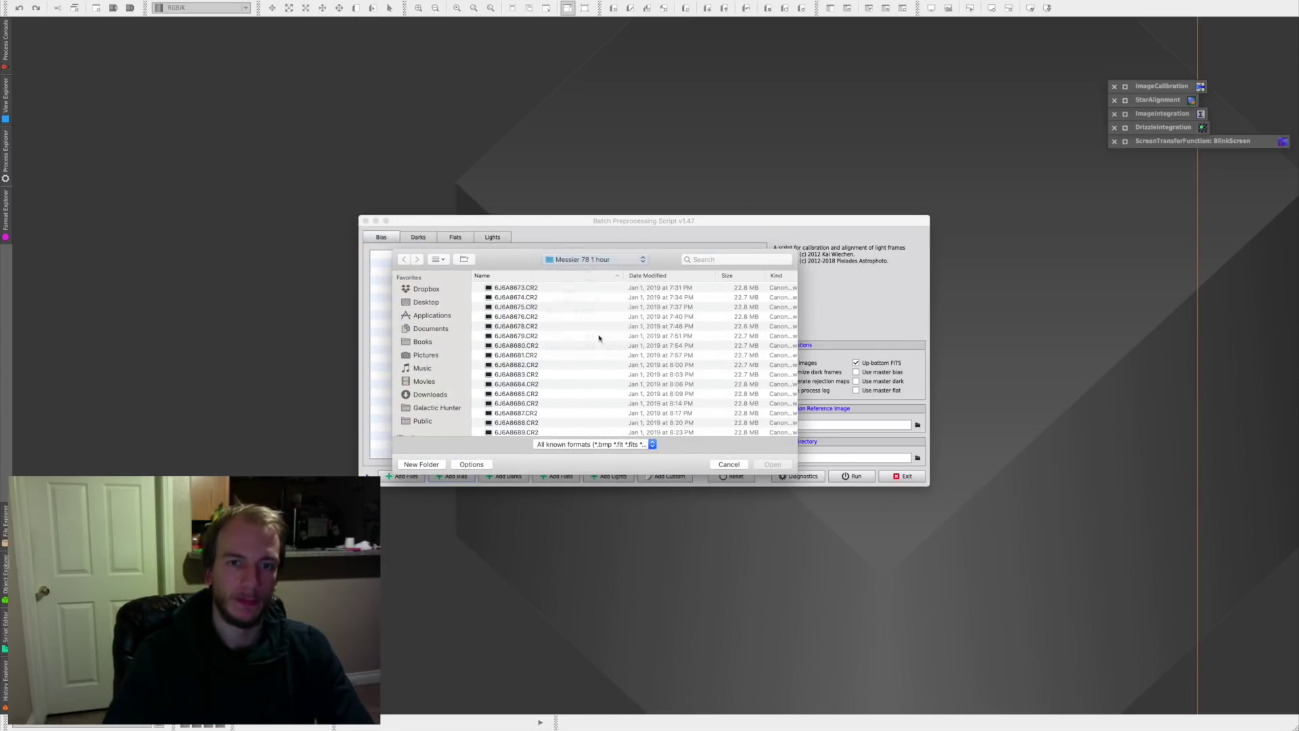
{"action": "scroll", "coordinate": [548, 406], "scroll_direction": "down", "scroll_amount": 6}
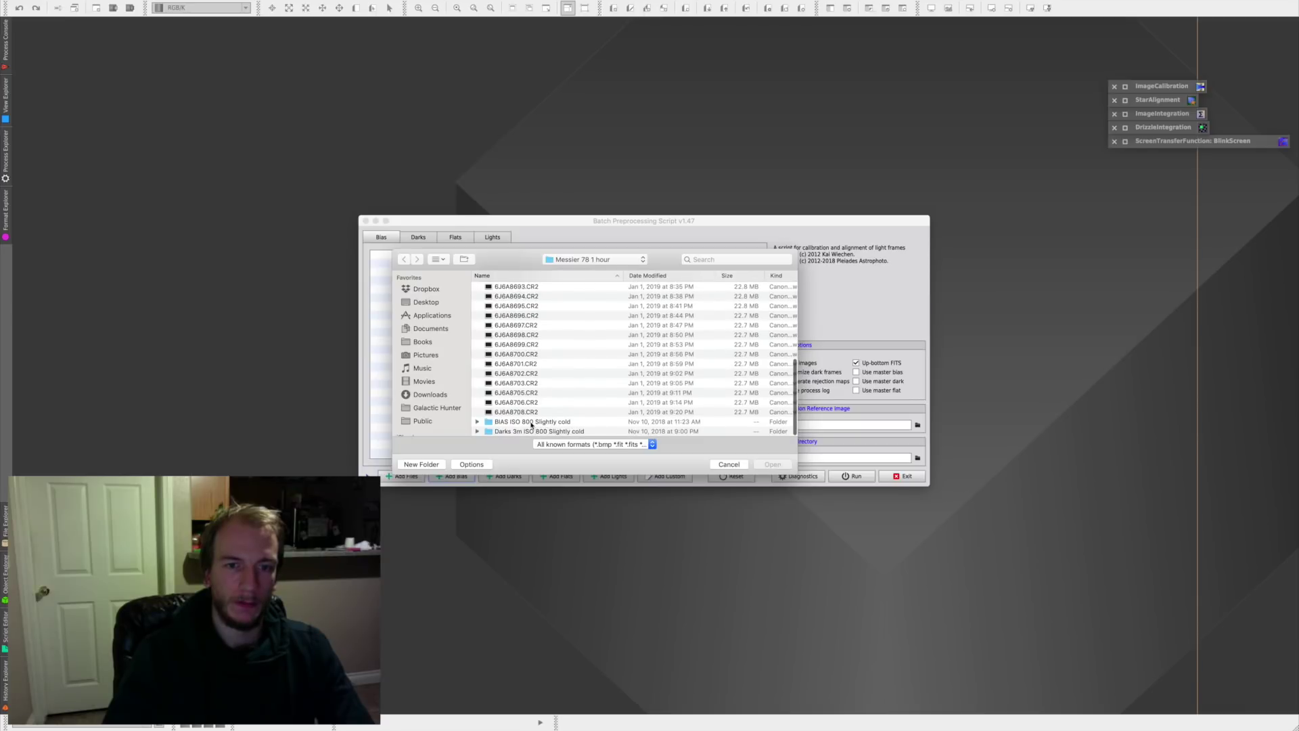
{"action": "left_click", "coordinate": [531, 424]}
{"action": "double_click", "coordinate": [548, 421]}
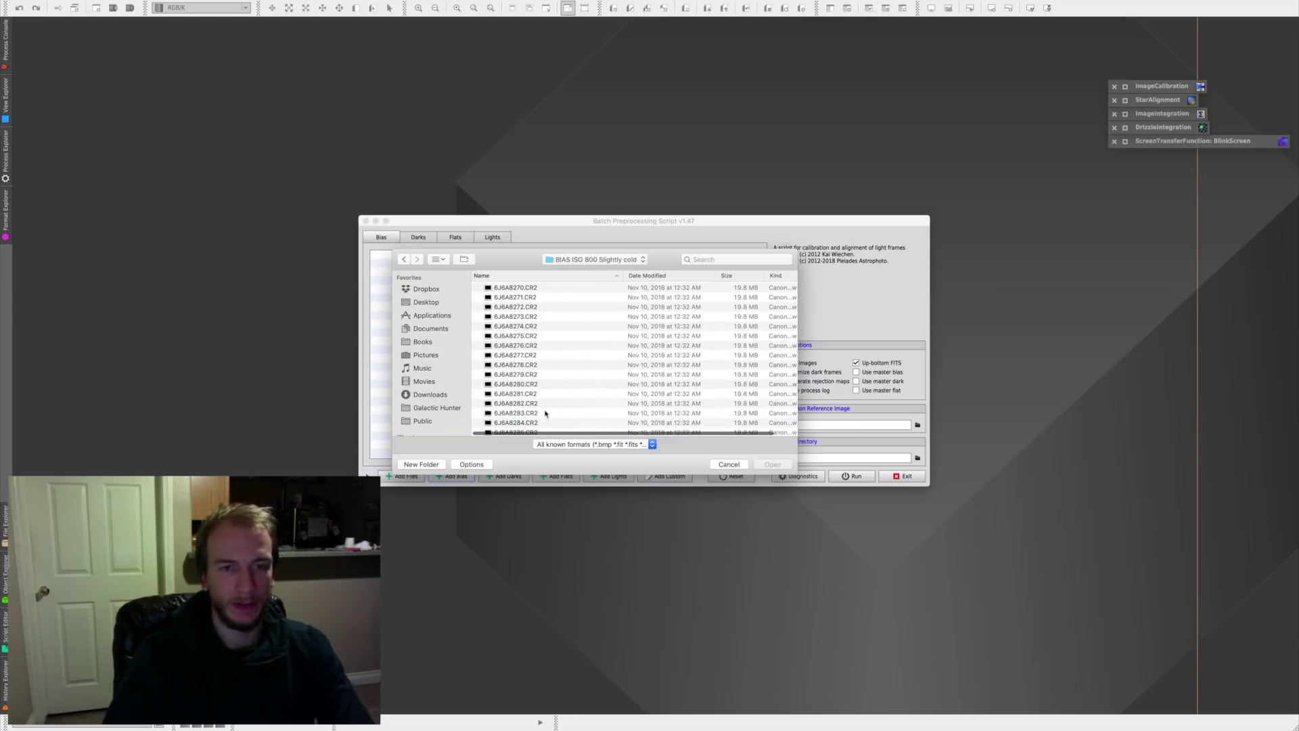
{"action": "left_click", "coordinate": [527, 292]}
{"action": "scroll", "coordinate": [542, 359], "scroll_direction": "down", "scroll_amount": 5}
{"action": "left_click_drag", "start_coordinate": [527, 287], "coordinate": [534, 411]}
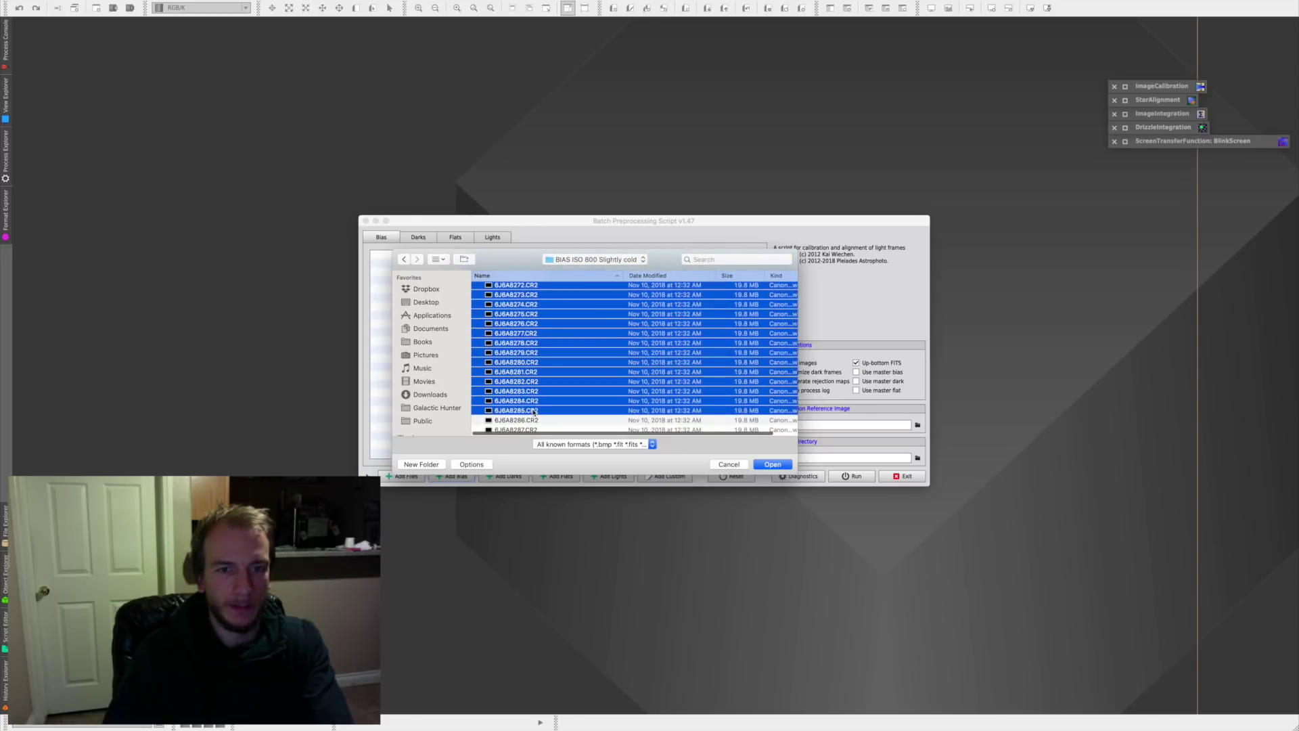
{"action": "left_click", "coordinate": [772, 464]}
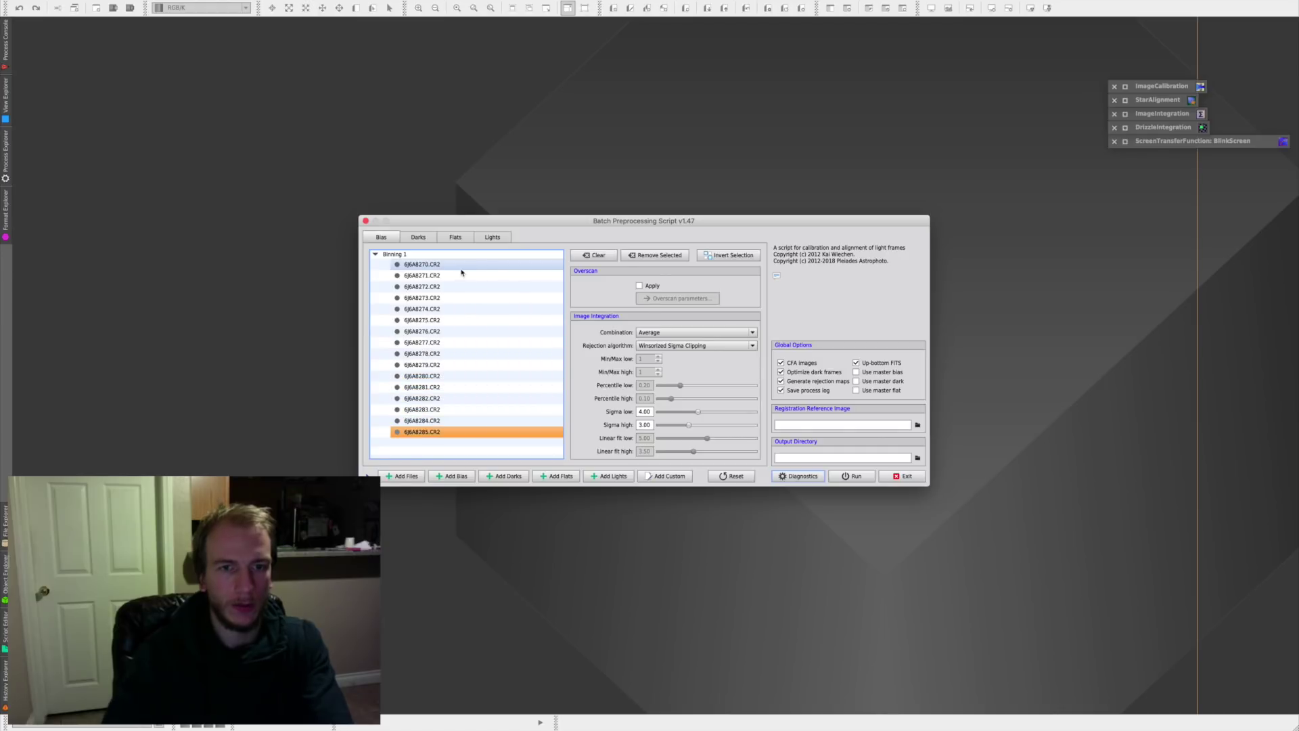
- Remove 6J6A8285.CR2 from the bias list and move on to the dark frames
{"action": "left_click", "coordinate": [680, 259]}
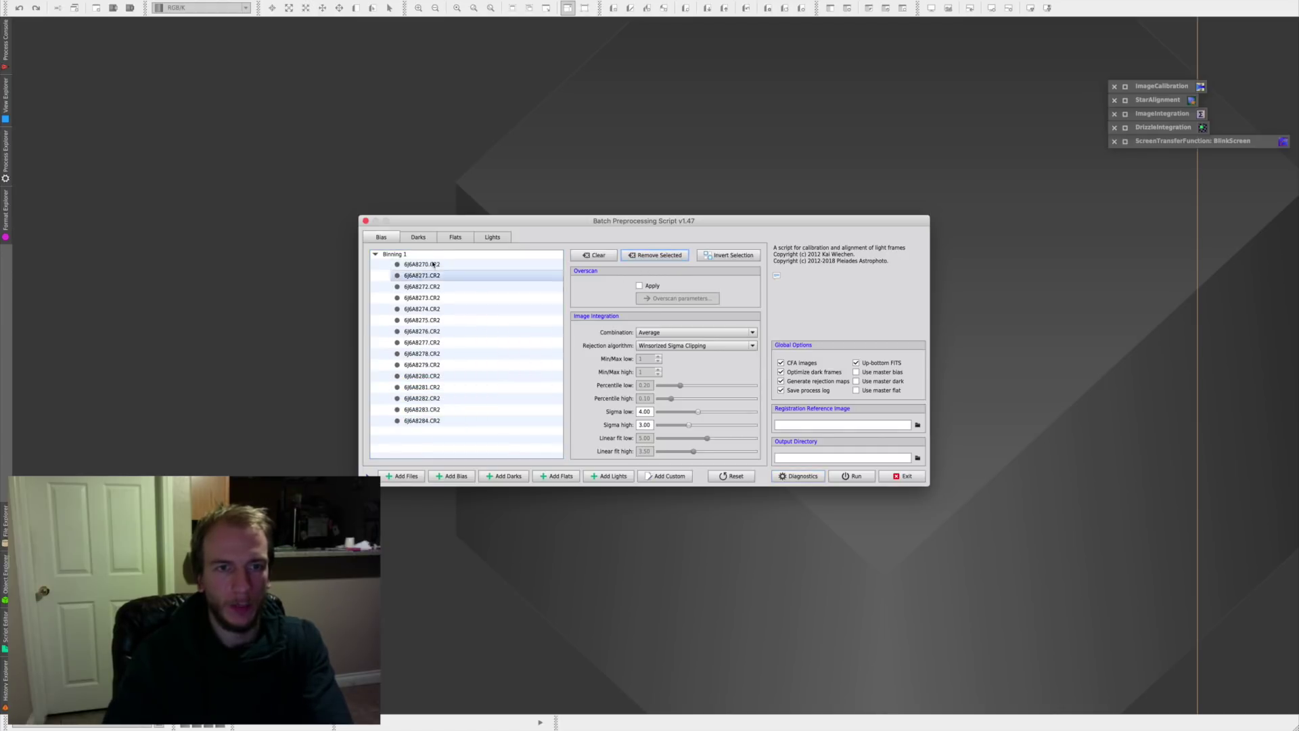
{"action": "left_click", "coordinate": [433, 237]}
{"action": "left_click", "coordinate": [508, 476]}
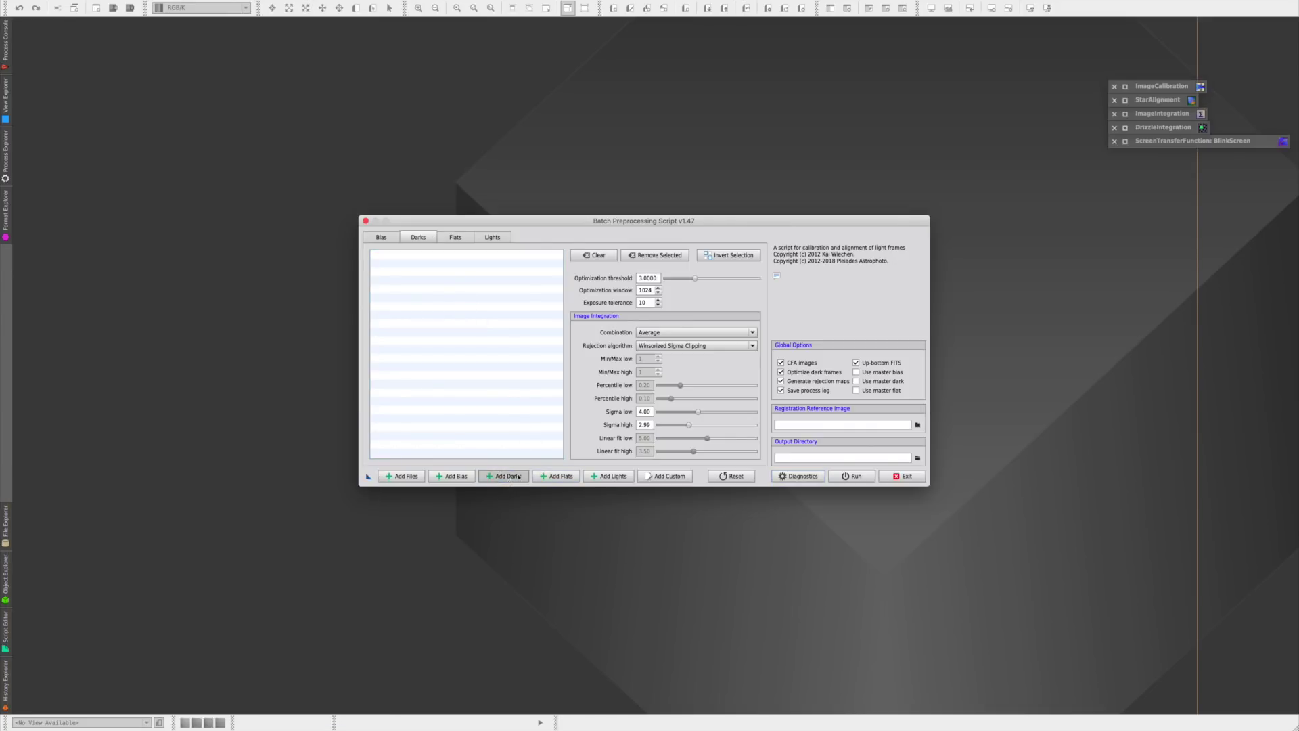
- Load the 15 darks 6J6A8331–8345 from Darks 3m ISO 800 Slightly cold, then review the lists
{"action": "left_click", "coordinate": [595, 259]}
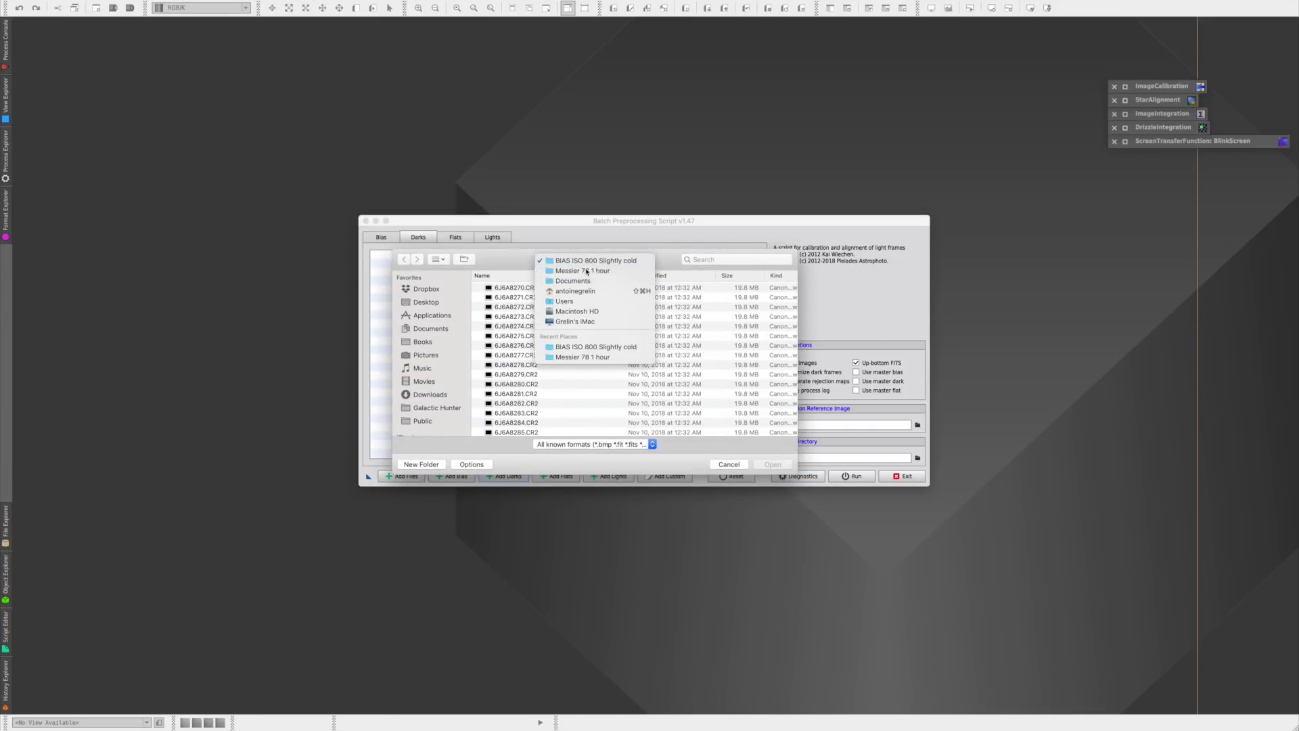
{"action": "left_click", "coordinate": [587, 296]}
{"action": "left_click", "coordinate": [558, 291]}
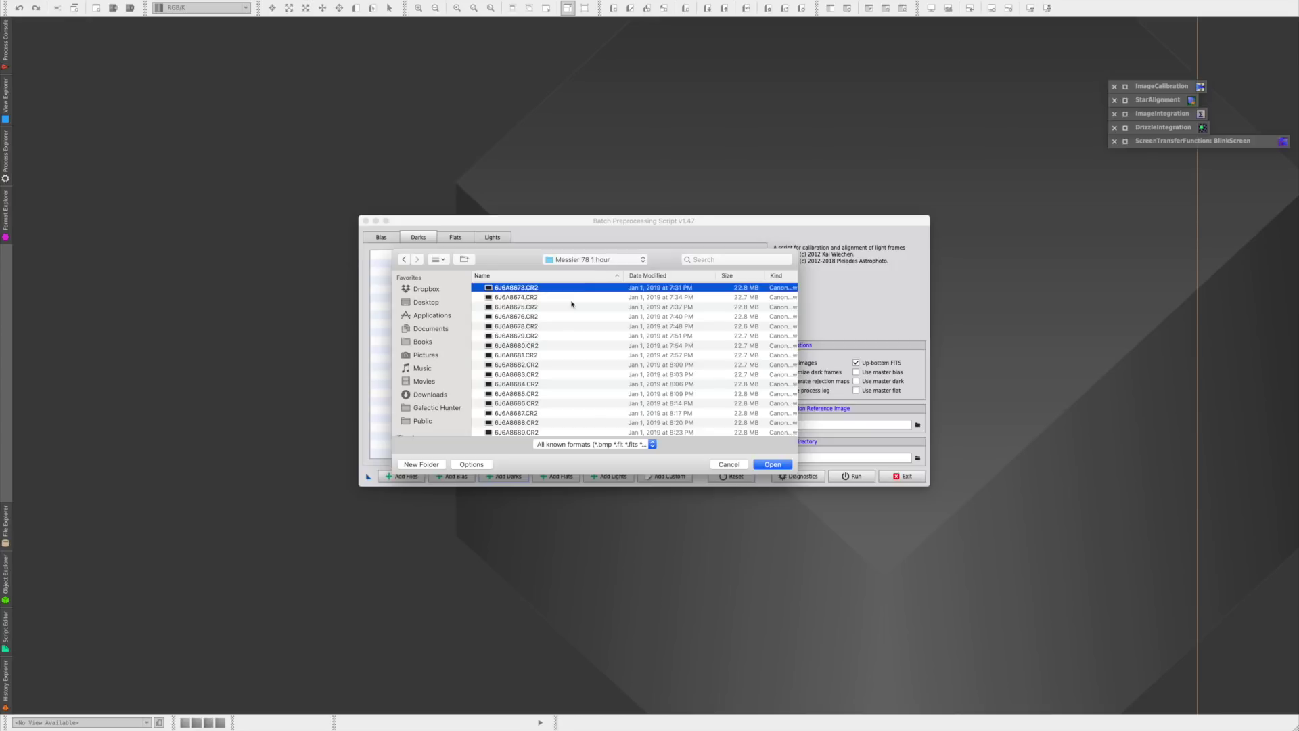
{"action": "scroll", "coordinate": [572, 304], "scroll_direction": "down", "scroll_amount": 5}
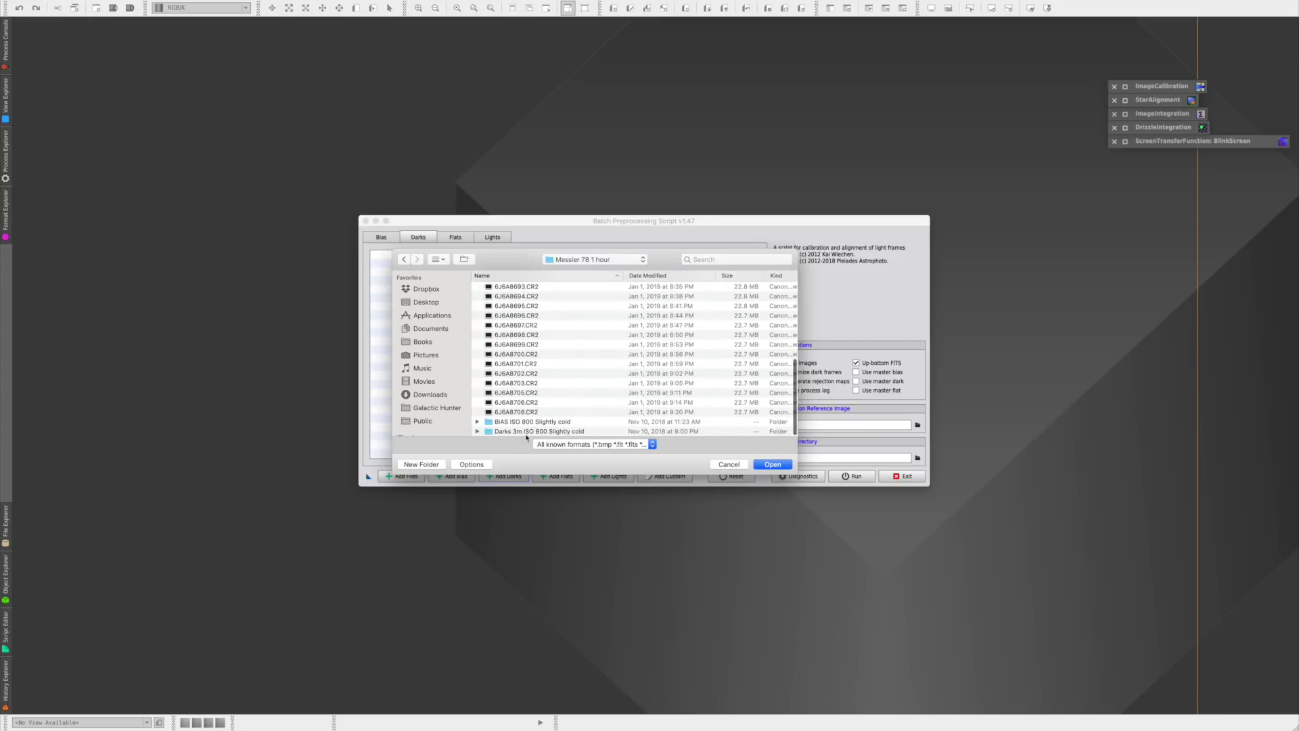
{"action": "double_click", "coordinate": [527, 431]}
{"action": "left_click", "coordinate": [528, 290]}
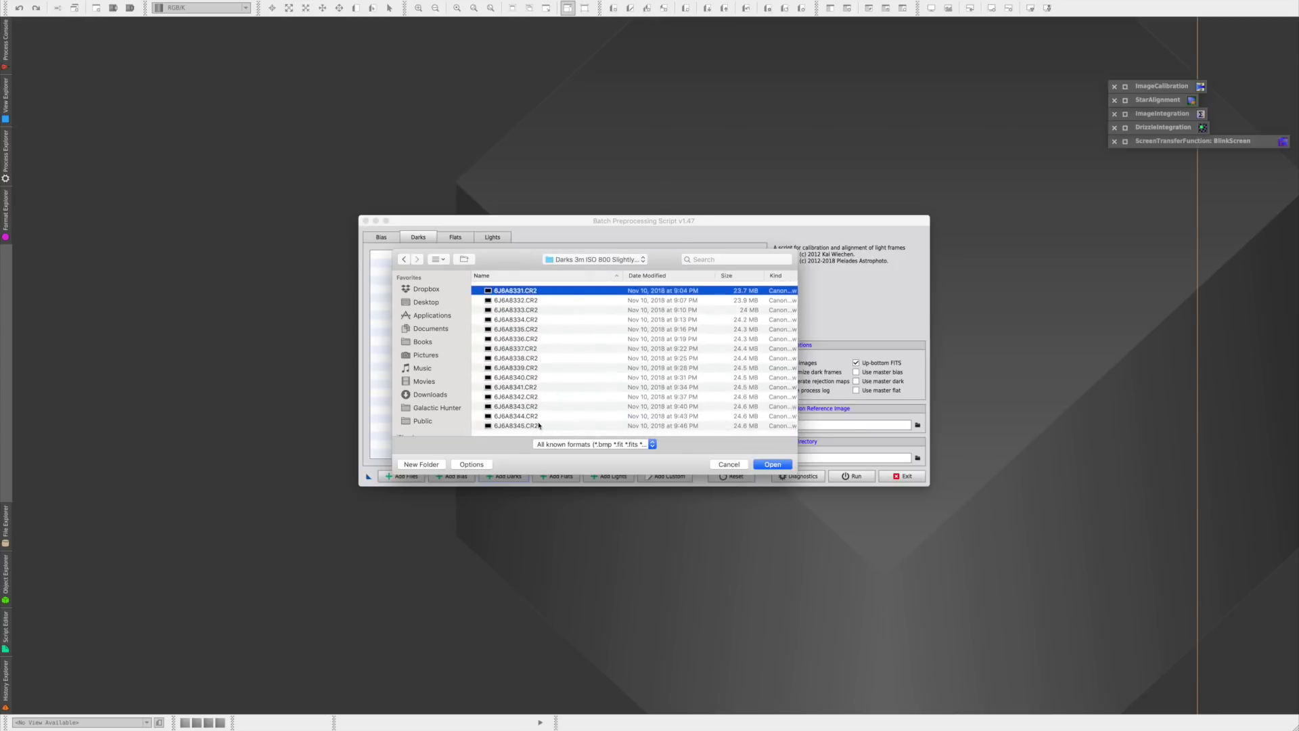
{"action": "left_click", "coordinate": [534, 420], "text": "shift"}
{"action": "left_click", "coordinate": [773, 464]}
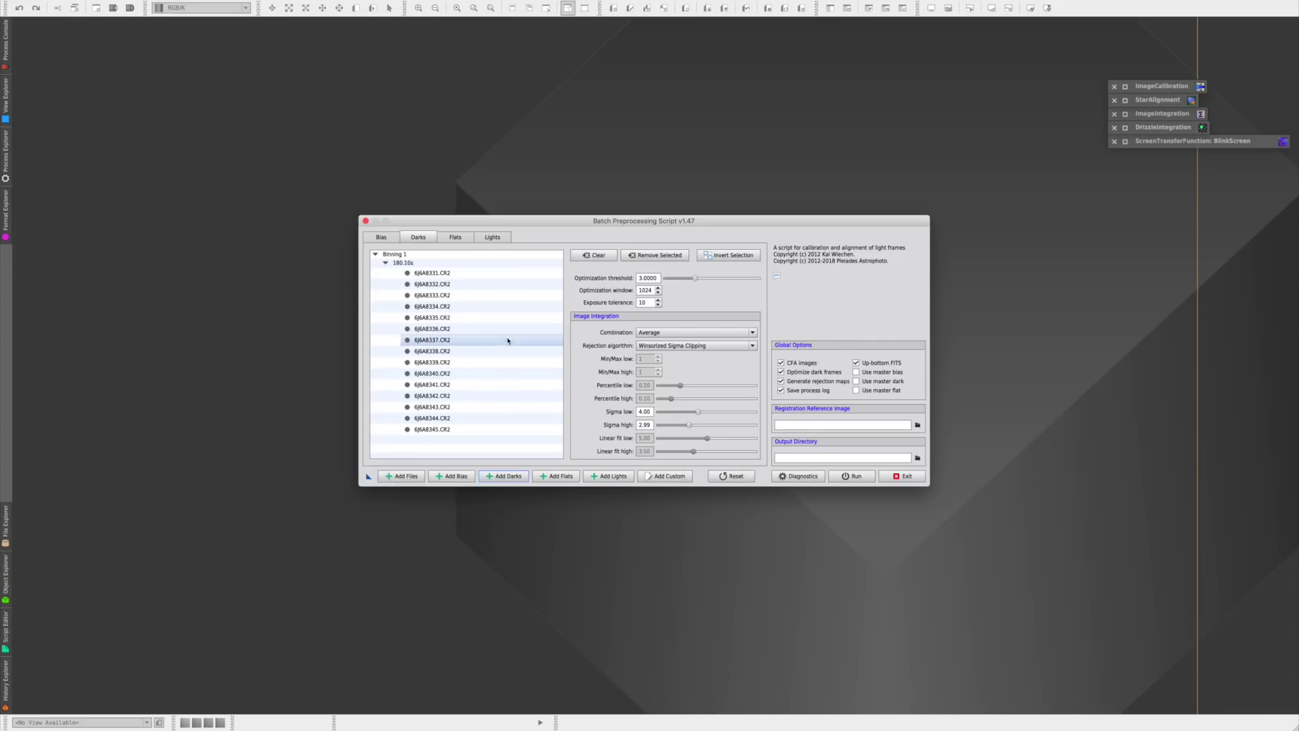
{"action": "left_click", "coordinate": [381, 237]}
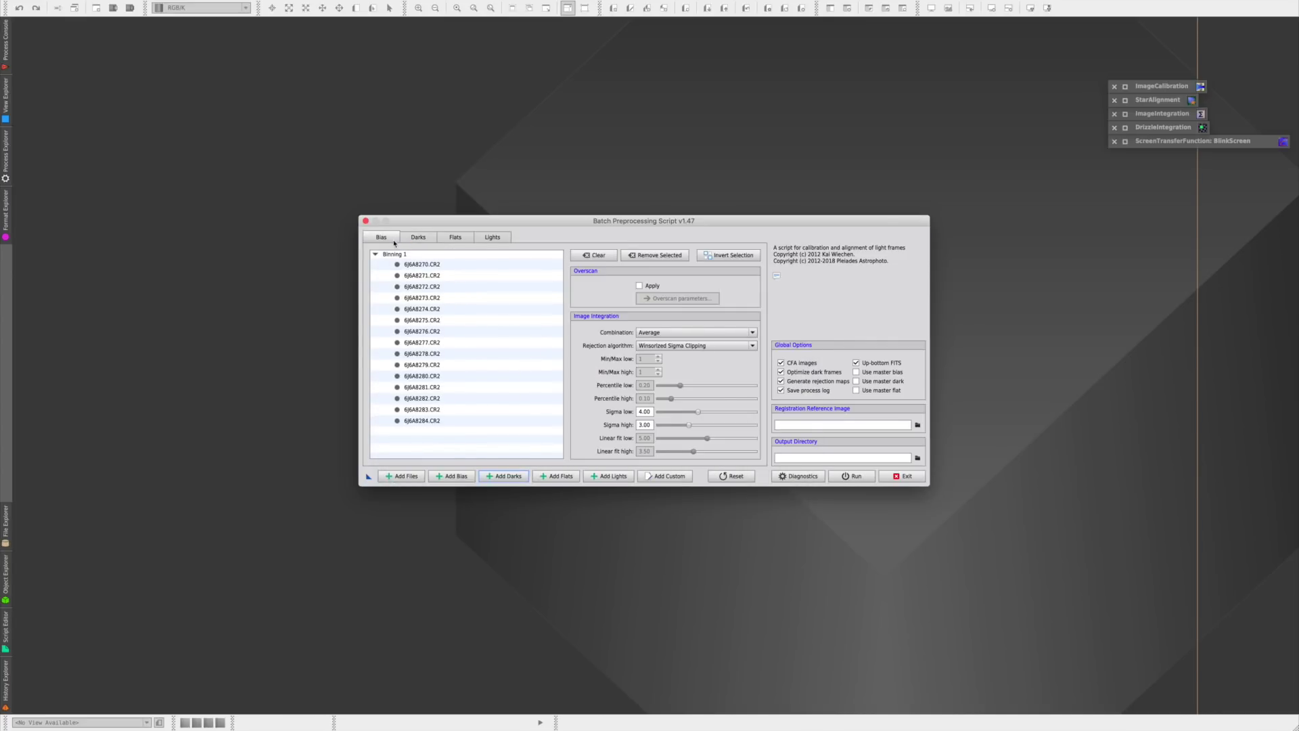
{"action": "left_click", "coordinate": [418, 237]}
- Set light frame 6J6A8690.CR2 from Messier 78 1 hour as the registration reference image
{"action": "left_click", "coordinate": [491, 237]}
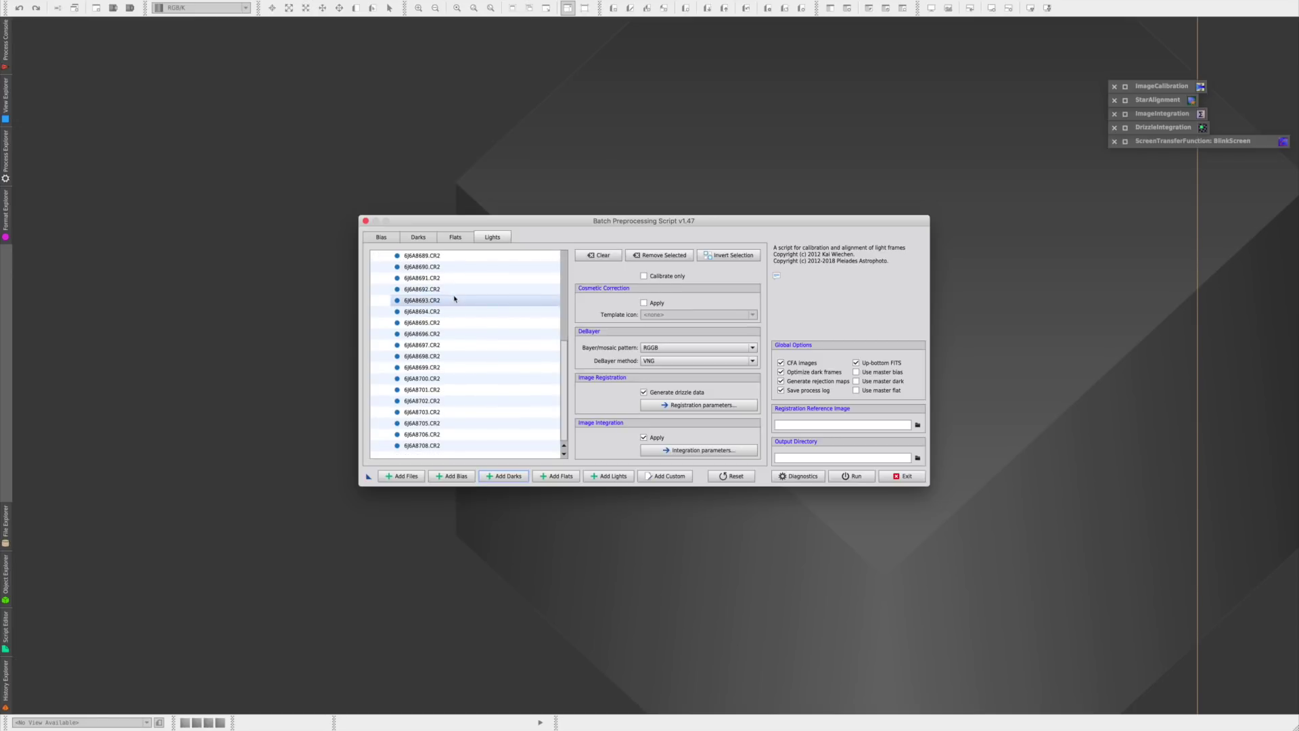
{"action": "scroll", "coordinate": [447, 326], "scroll_direction": "down", "scroll_amount": 5}
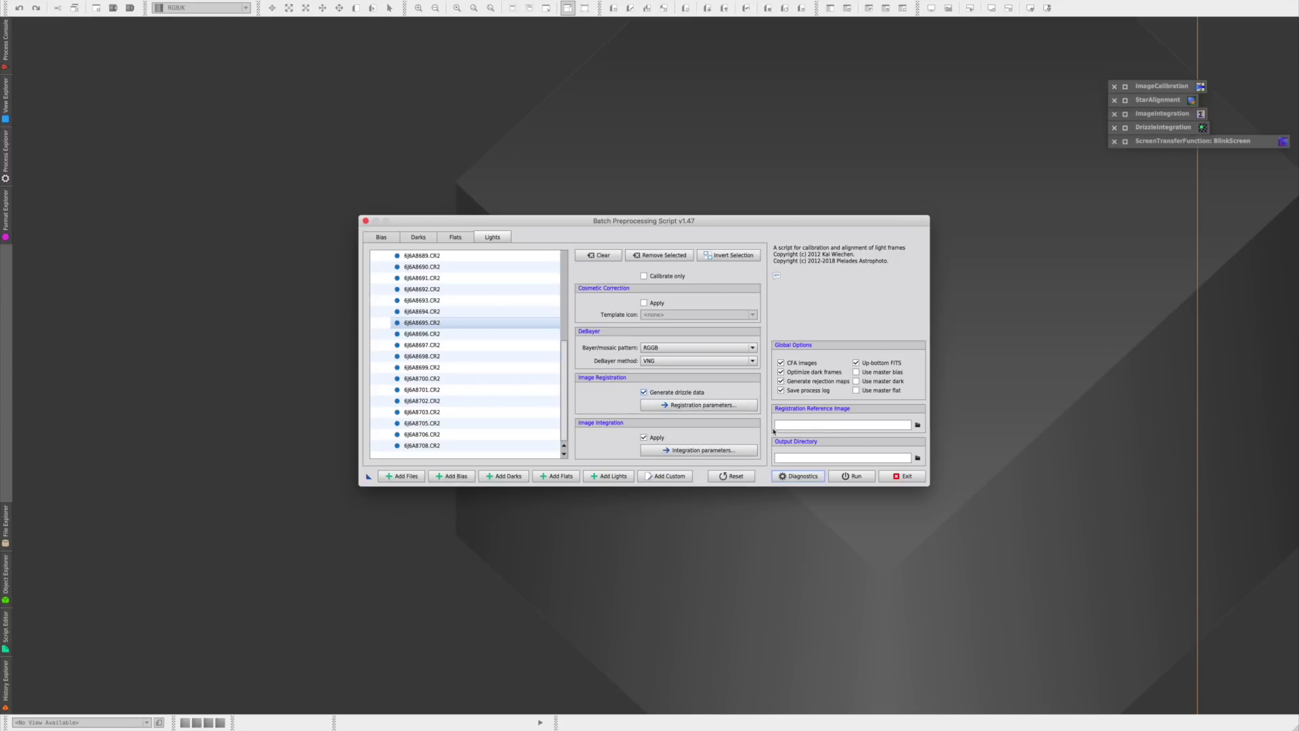
{"action": "left_click", "coordinate": [918, 426]}
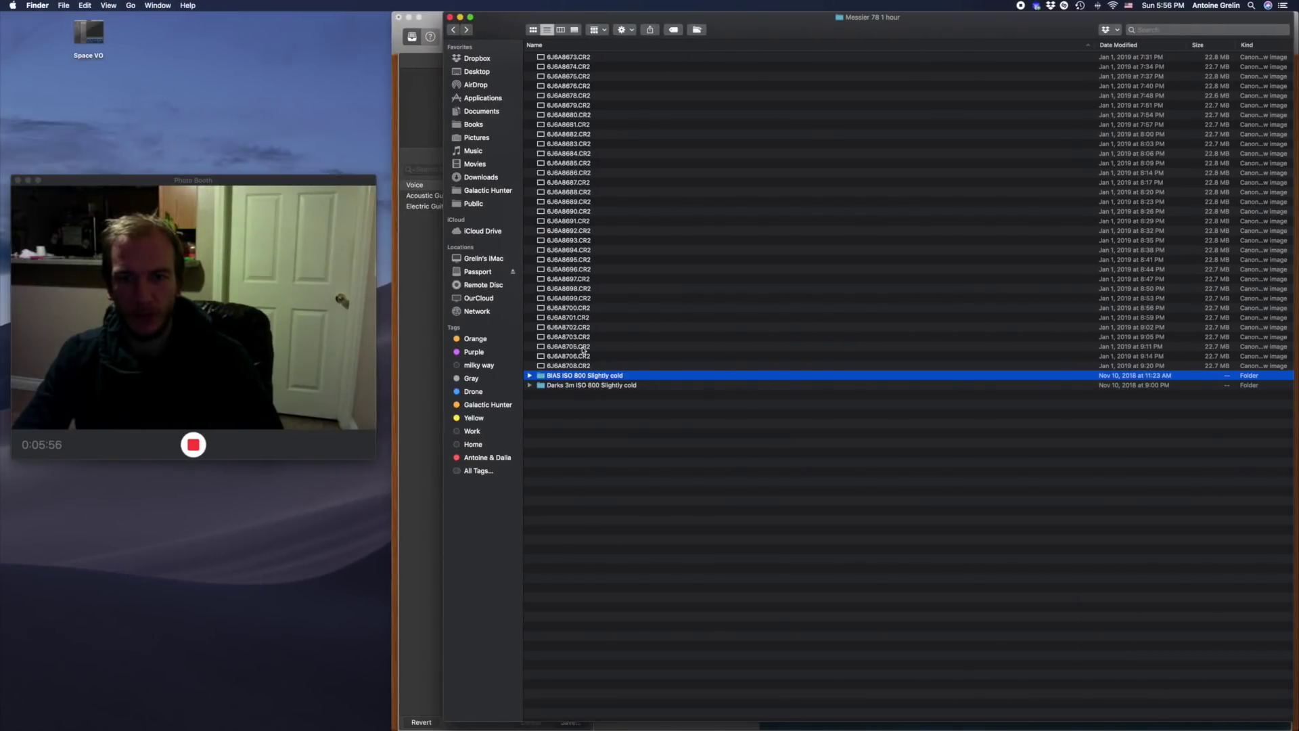
{"action": "left_click", "coordinate": [582, 231]}
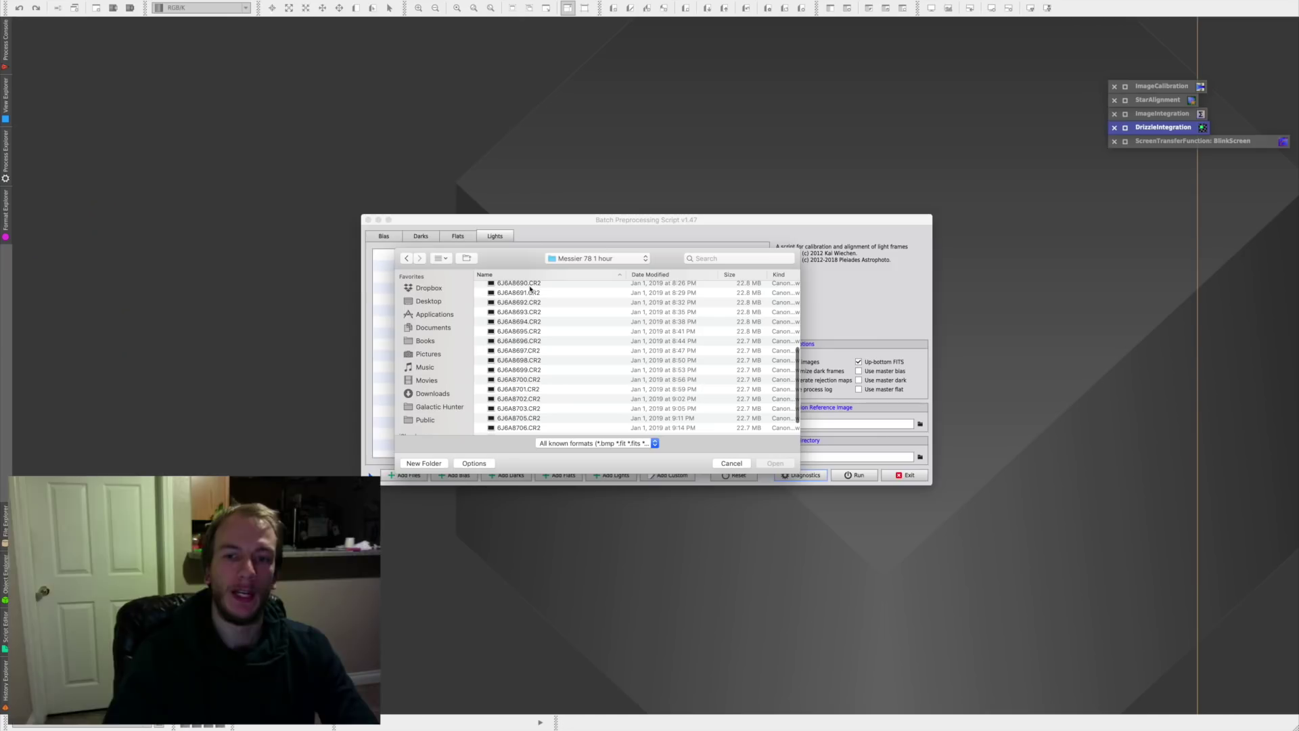
{"action": "left_click", "coordinate": [530, 287]}
{"action": "left_click", "coordinate": [775, 463]}
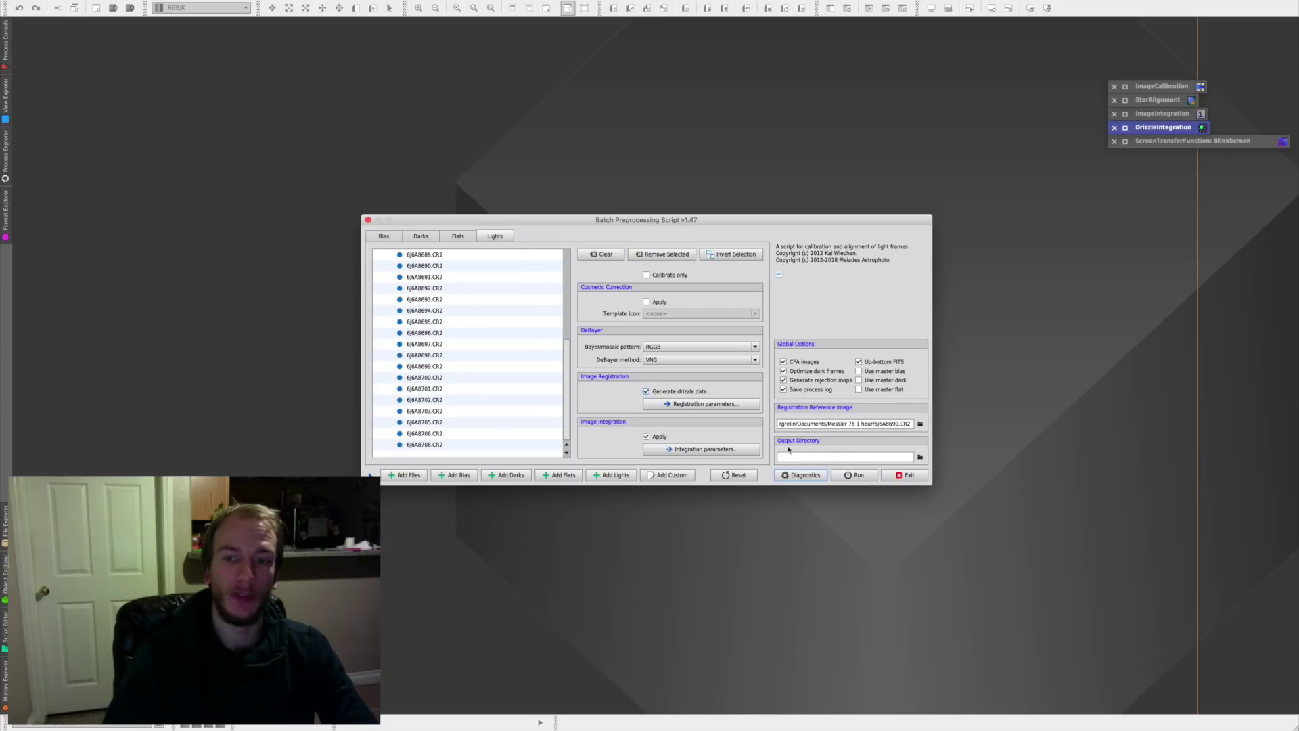
- Output to a new 'M78 Processing files' folder and run, accepting the missing-flats warning
{"action": "left_click", "coordinate": [920, 456]}
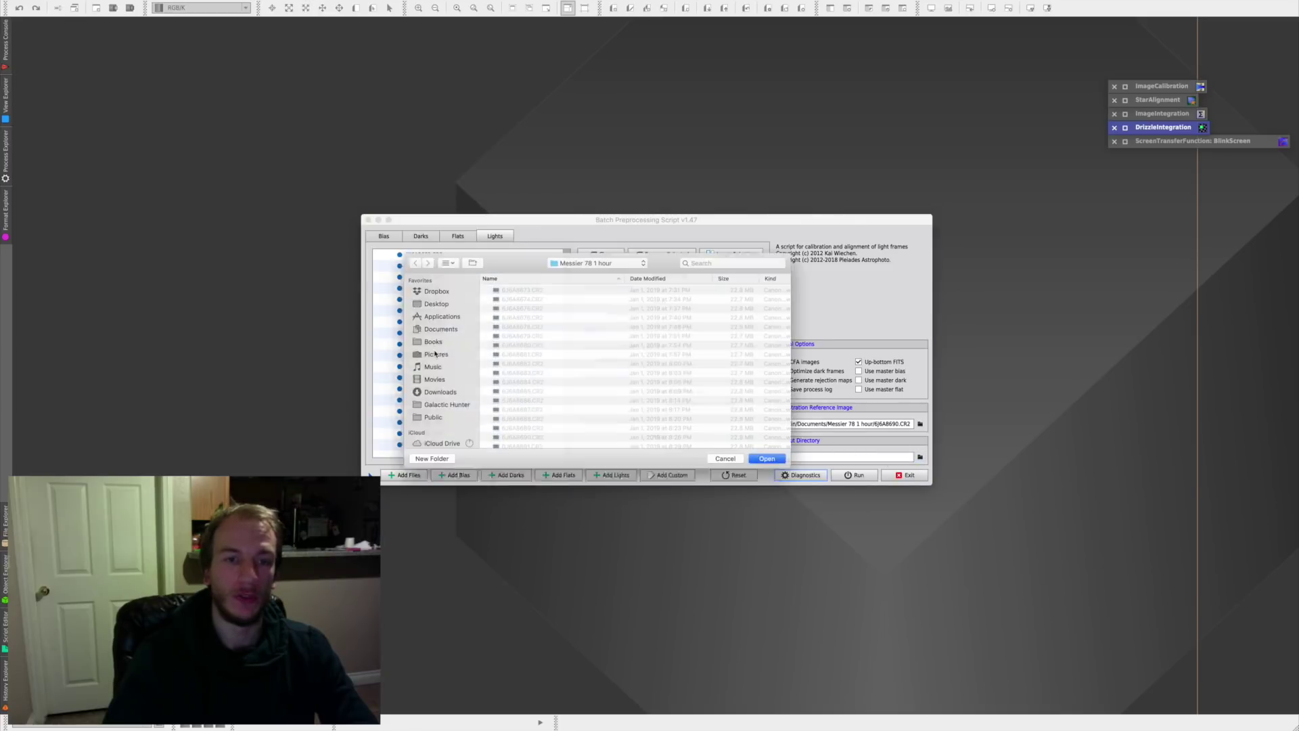
{"action": "scroll", "coordinate": [534, 331], "scroll_direction": "down", "scroll_amount": 5}
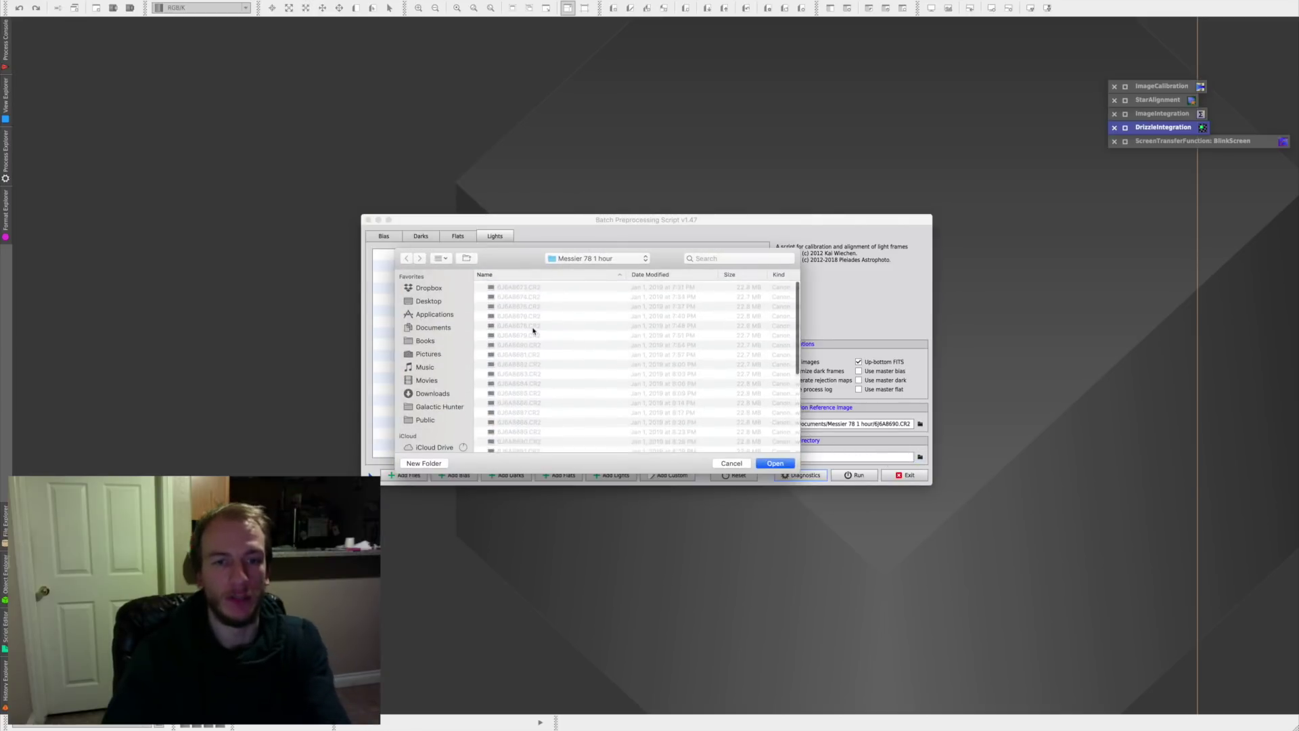
{"action": "left_click", "coordinate": [423, 462]}
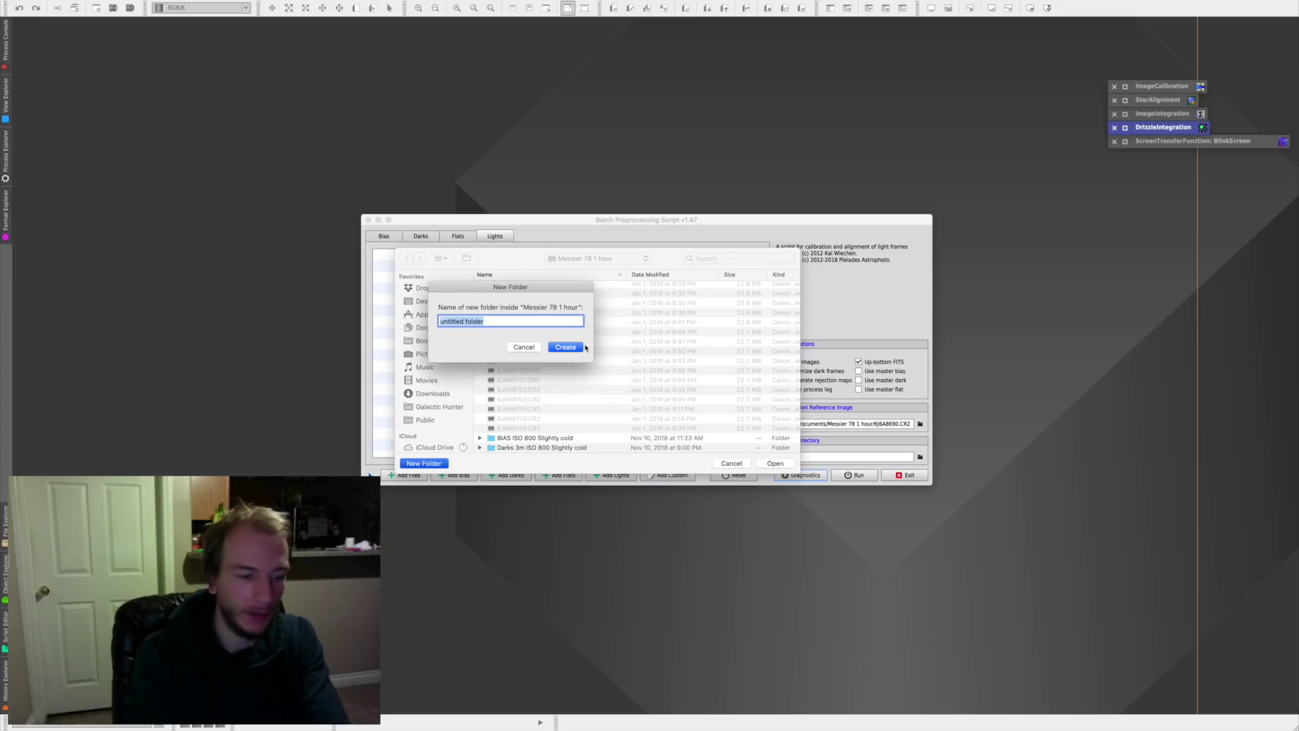
{"action": "type", "text": "M78 Processing files"}
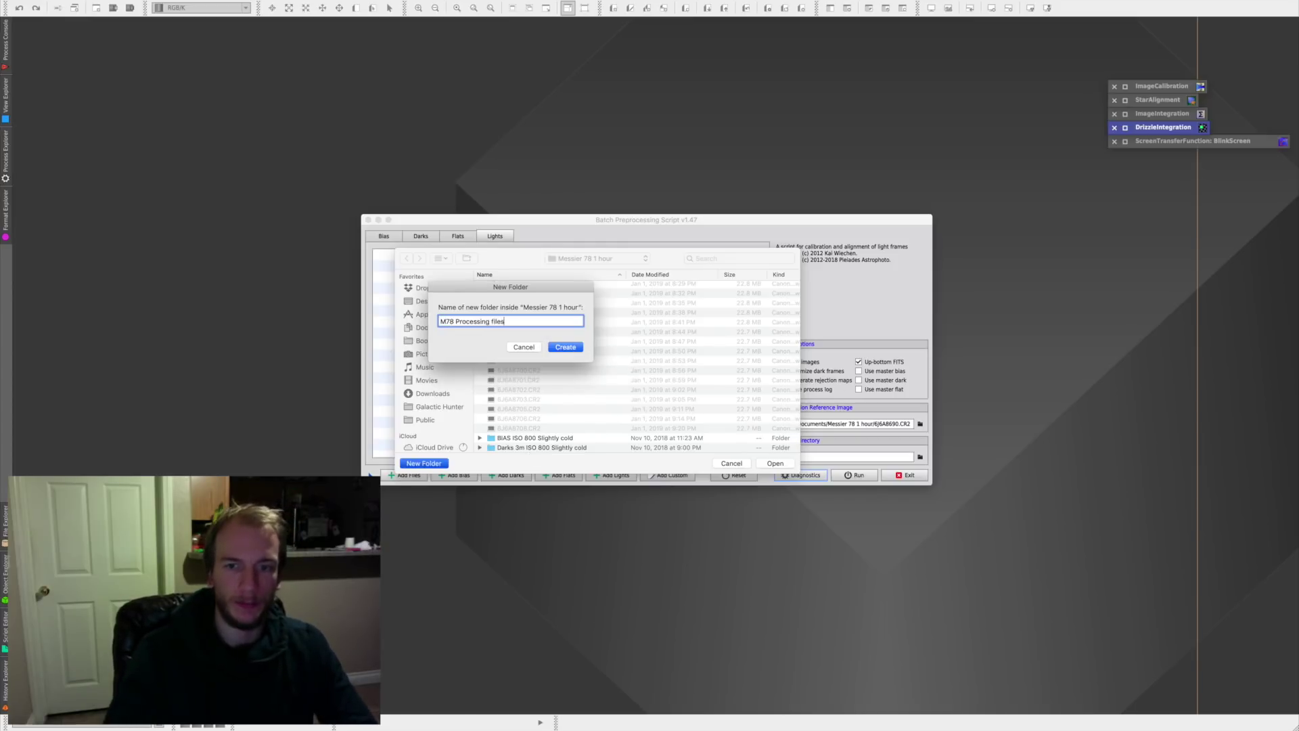
{"action": "key", "text": "Return"}
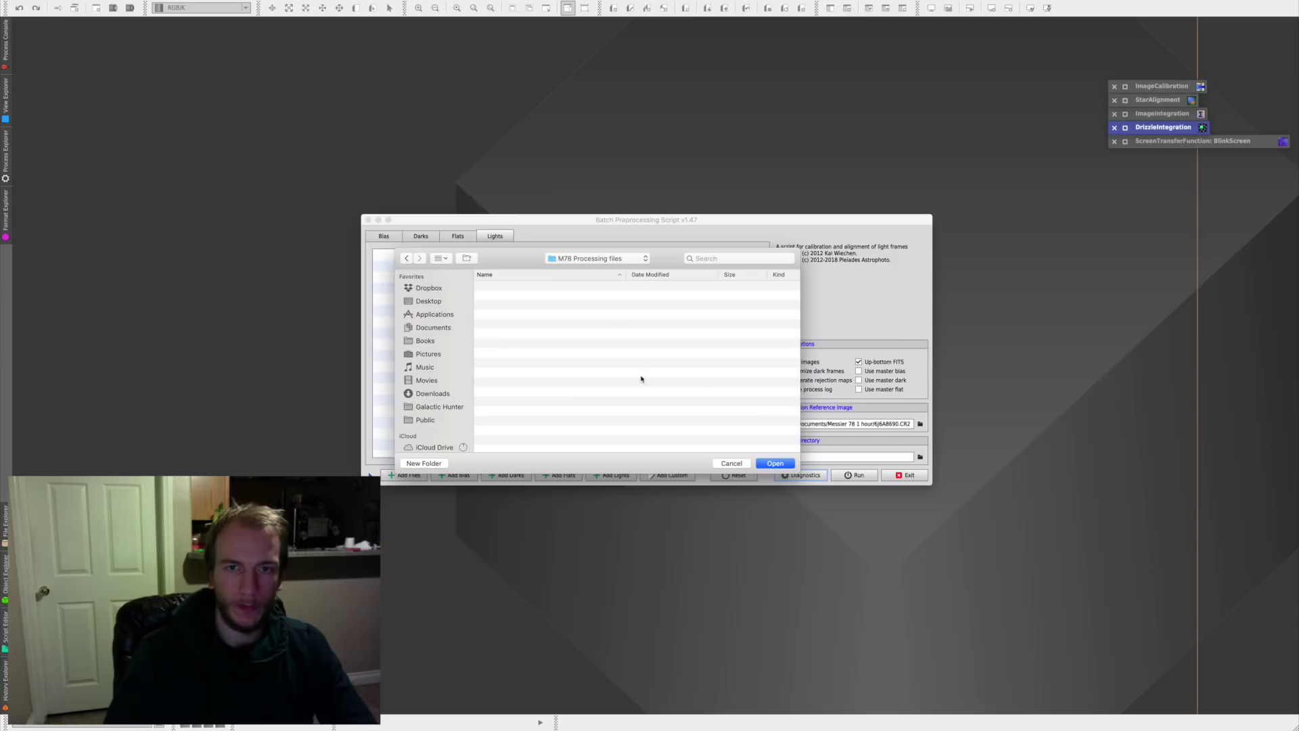
{"action": "left_click", "coordinate": [775, 463]}
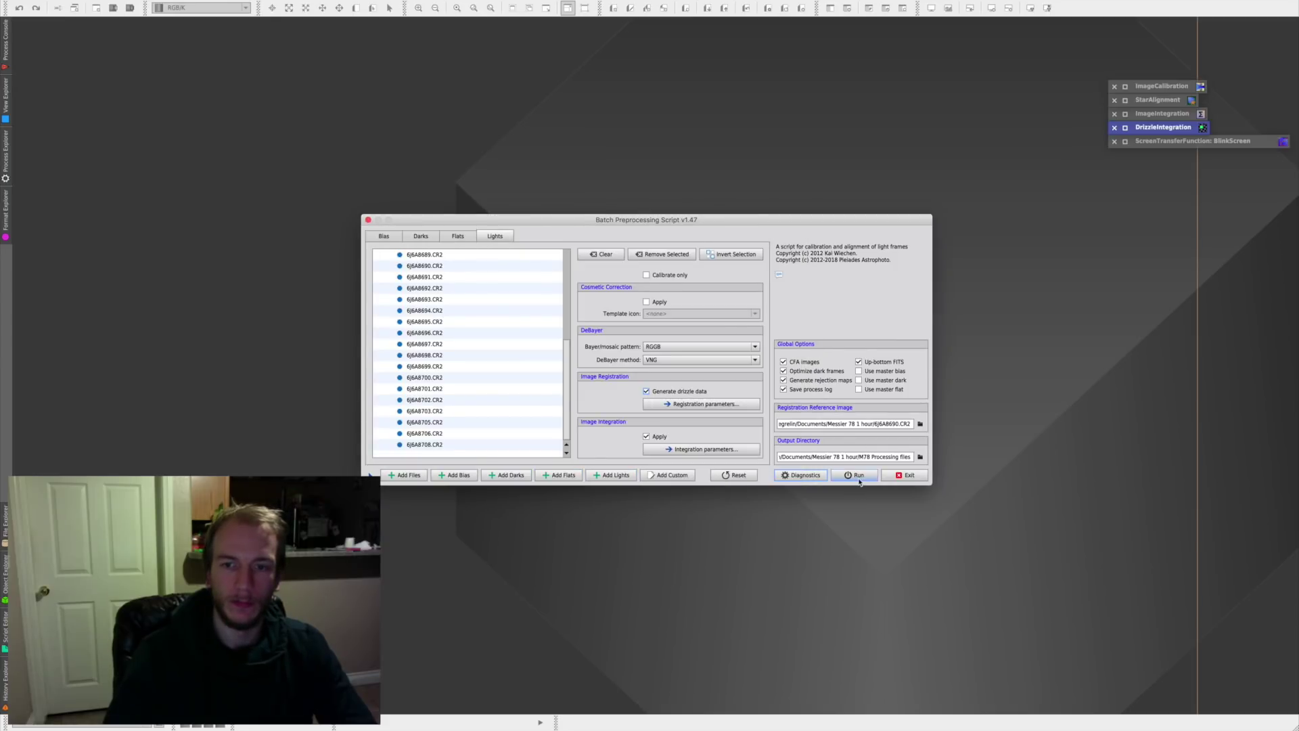
{"action": "left_click", "coordinate": [858, 479]}
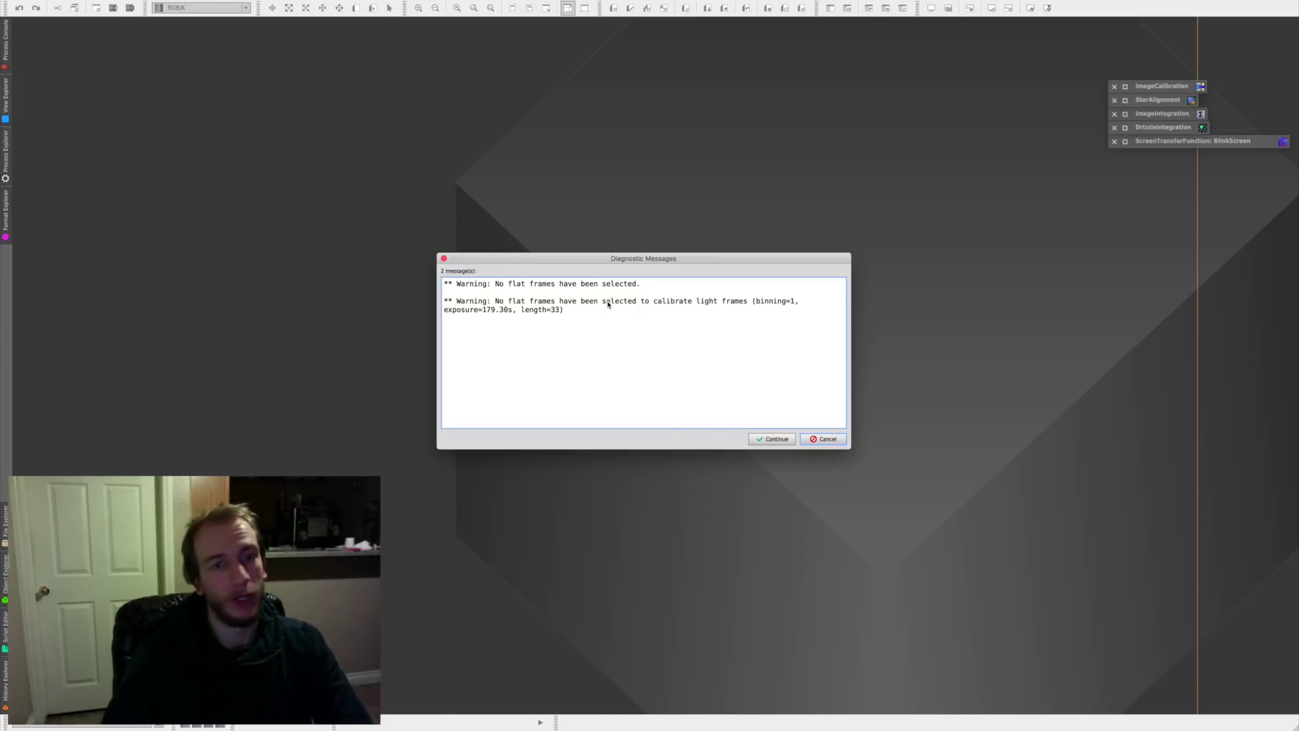
{"action": "left_click", "coordinate": [782, 443]}
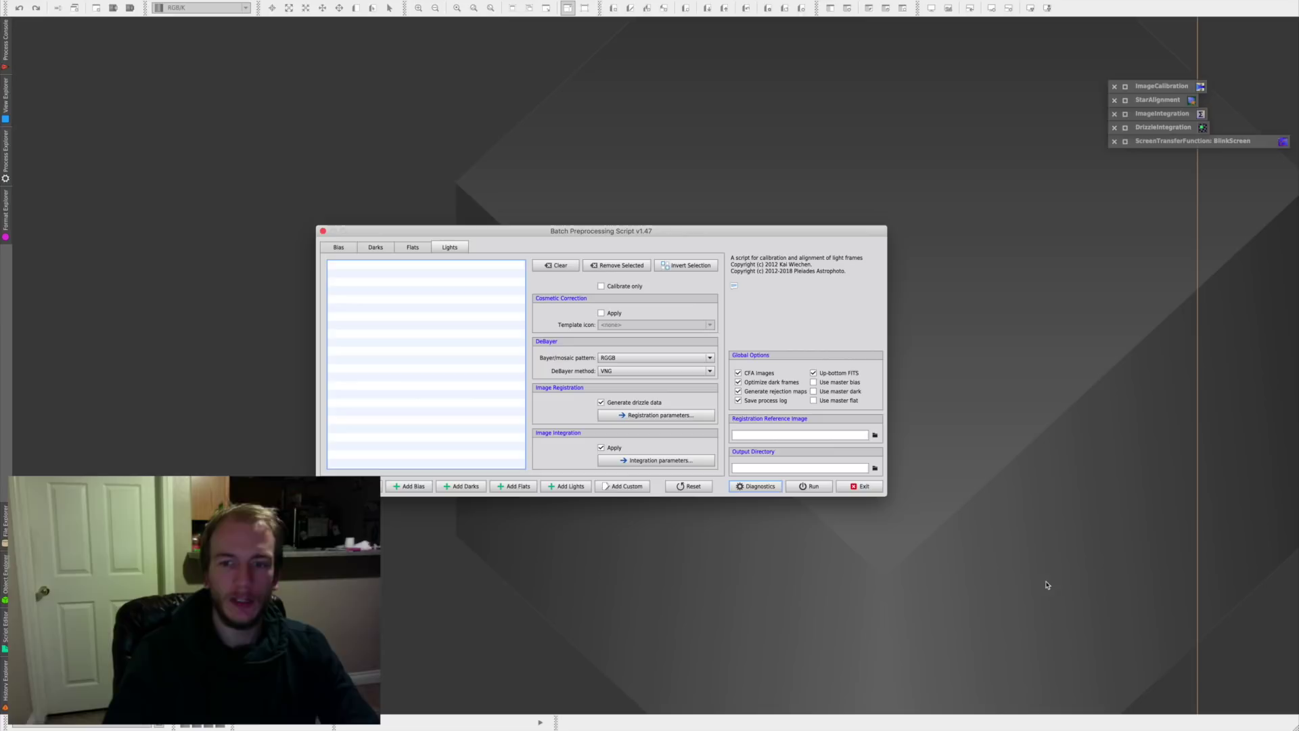
- Exit the batch preprocessing script and confirm the exit
{"action": "left_click", "coordinate": [864, 486]}
{"action": "key", "text": "Escape"}
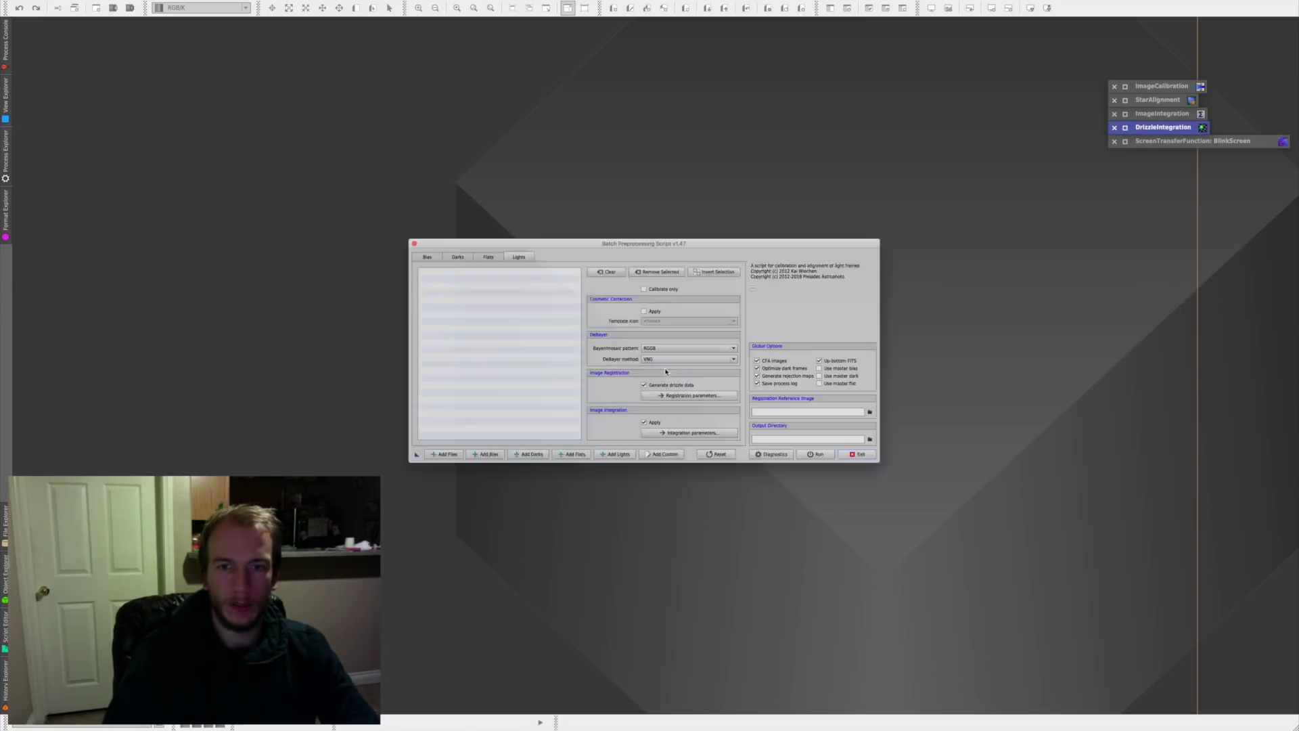
{"action": "left_click", "coordinate": [887, 474]}
{"action": "left_click", "coordinate": [700, 369]}
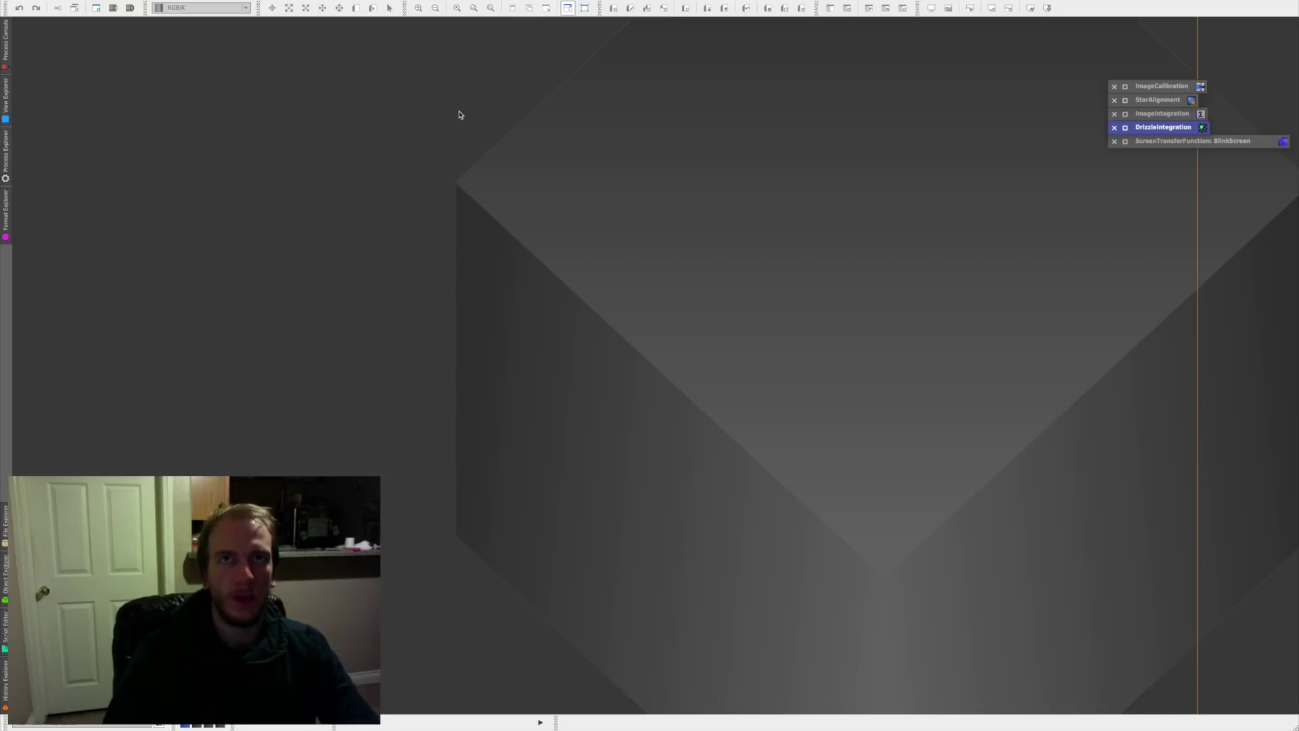
- Open light-BINNING_1.xisf from the master folder
{"action": "left_click", "coordinate": [77, 6]}
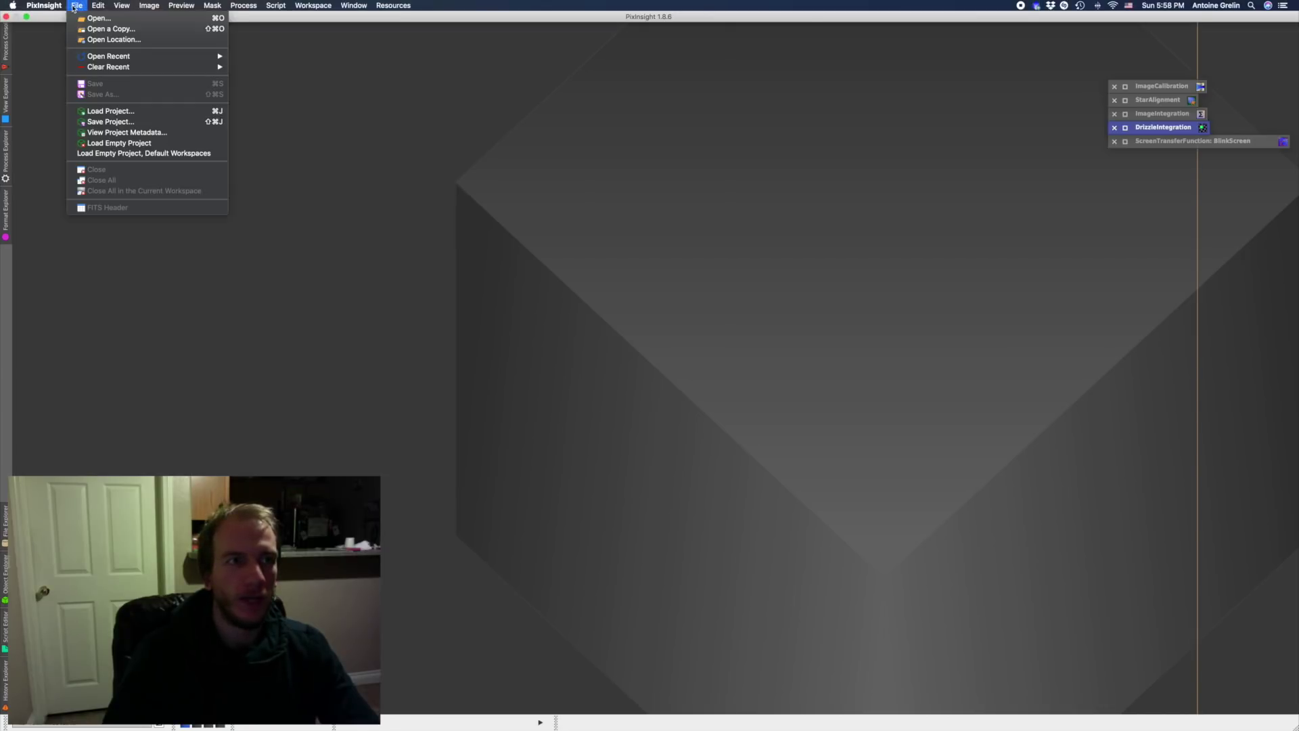
{"action": "left_click", "coordinate": [123, 20]}
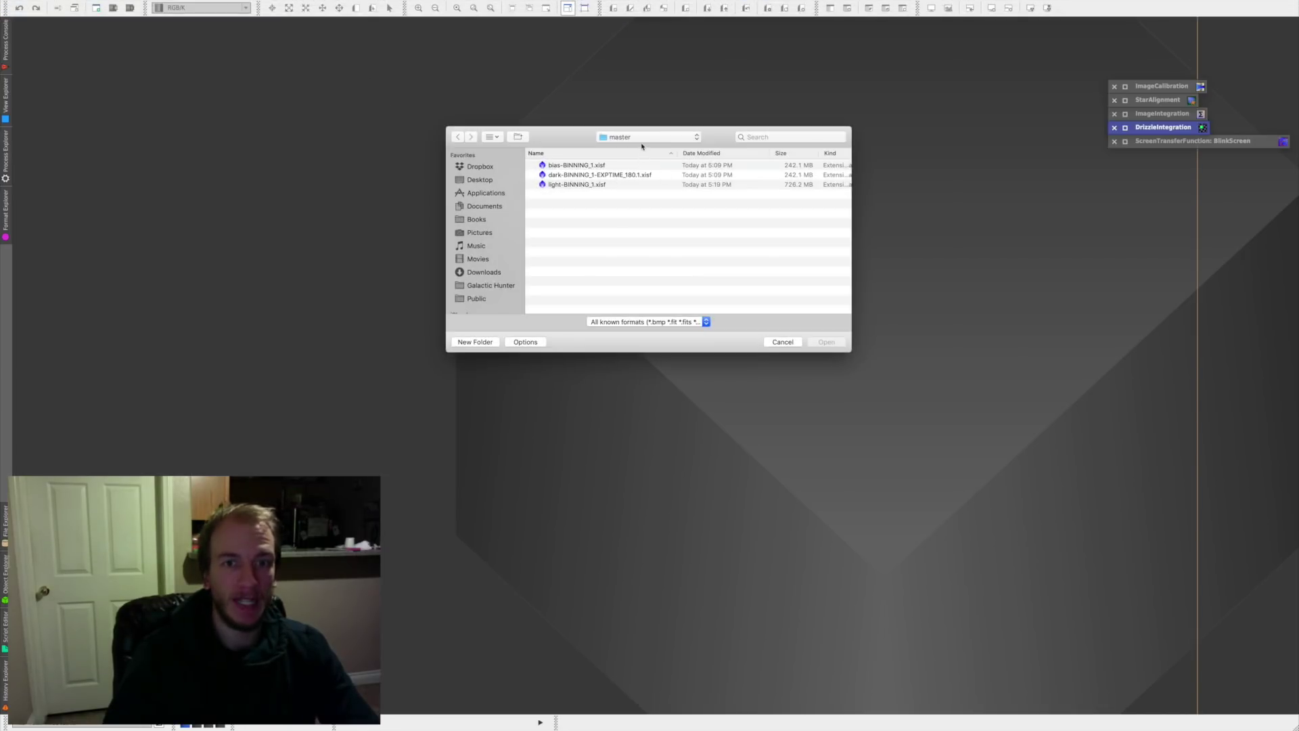
{"action": "left_click", "coordinate": [569, 165]}
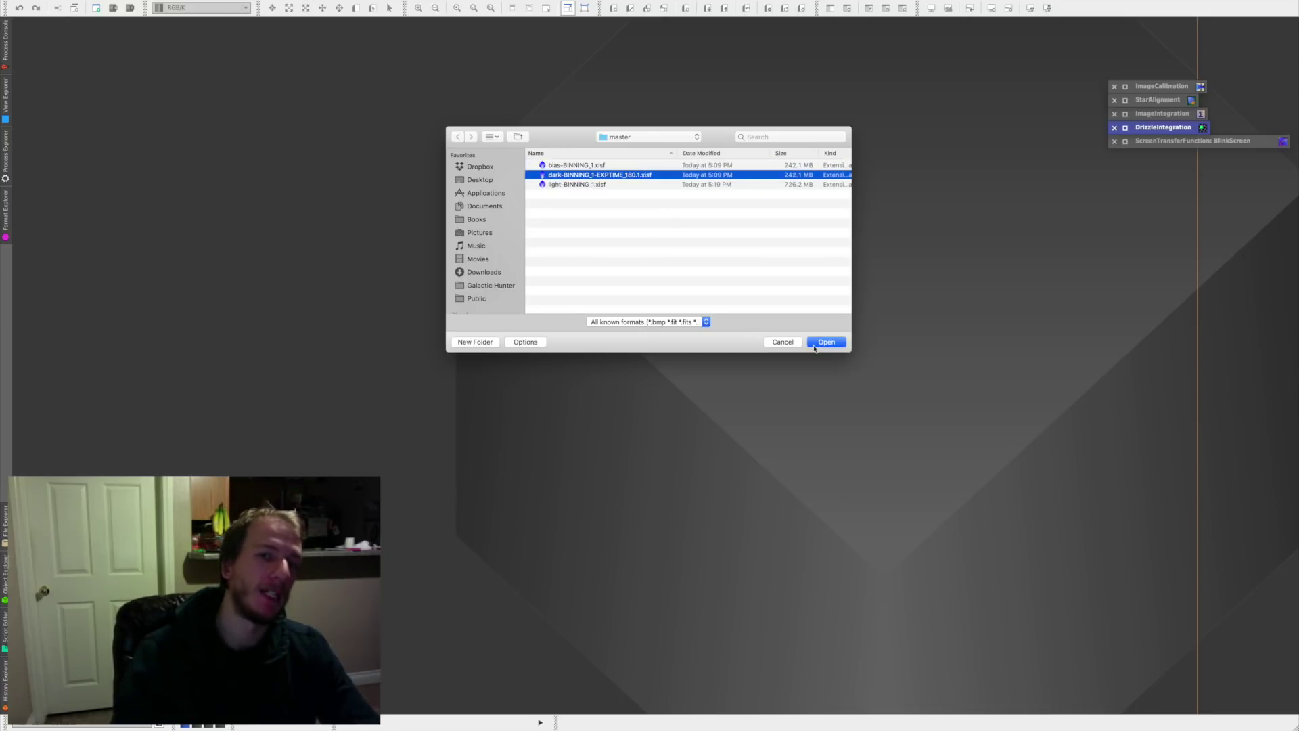
{"action": "key", "text": "Down"}
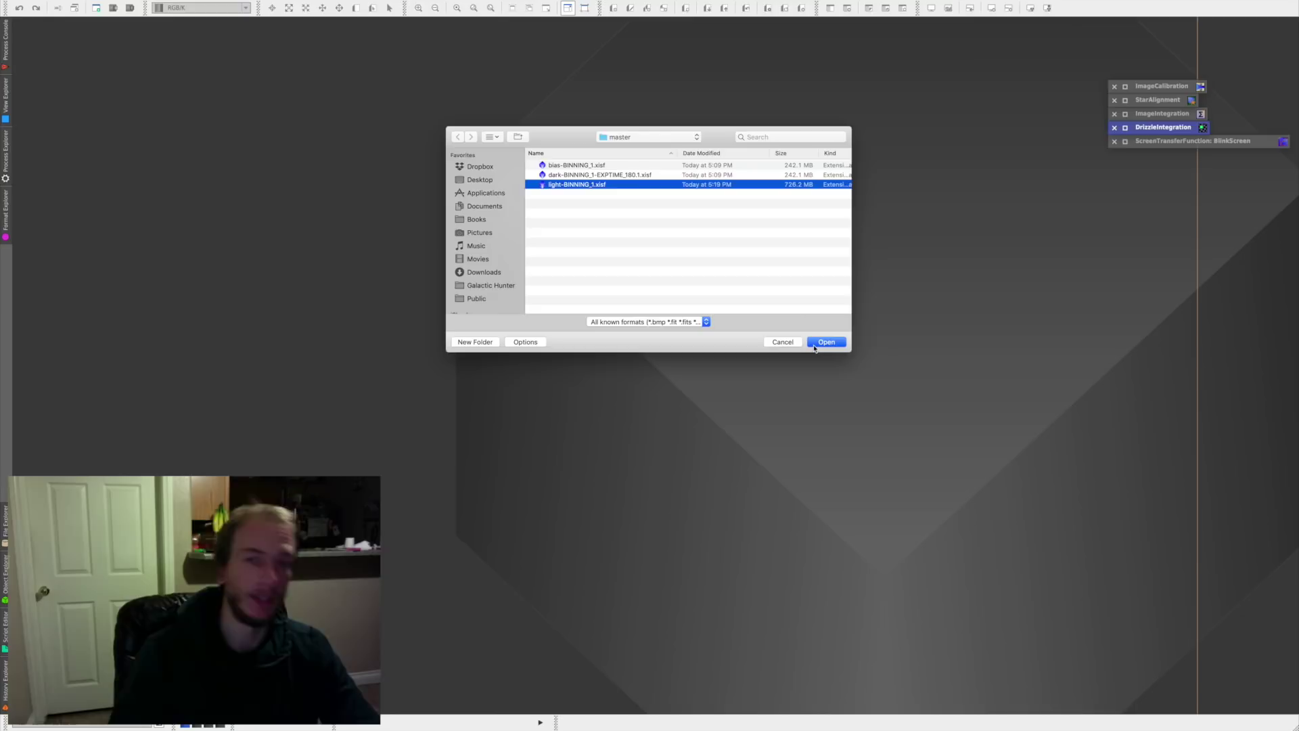
{"action": "left_click", "coordinate": [831, 343]}
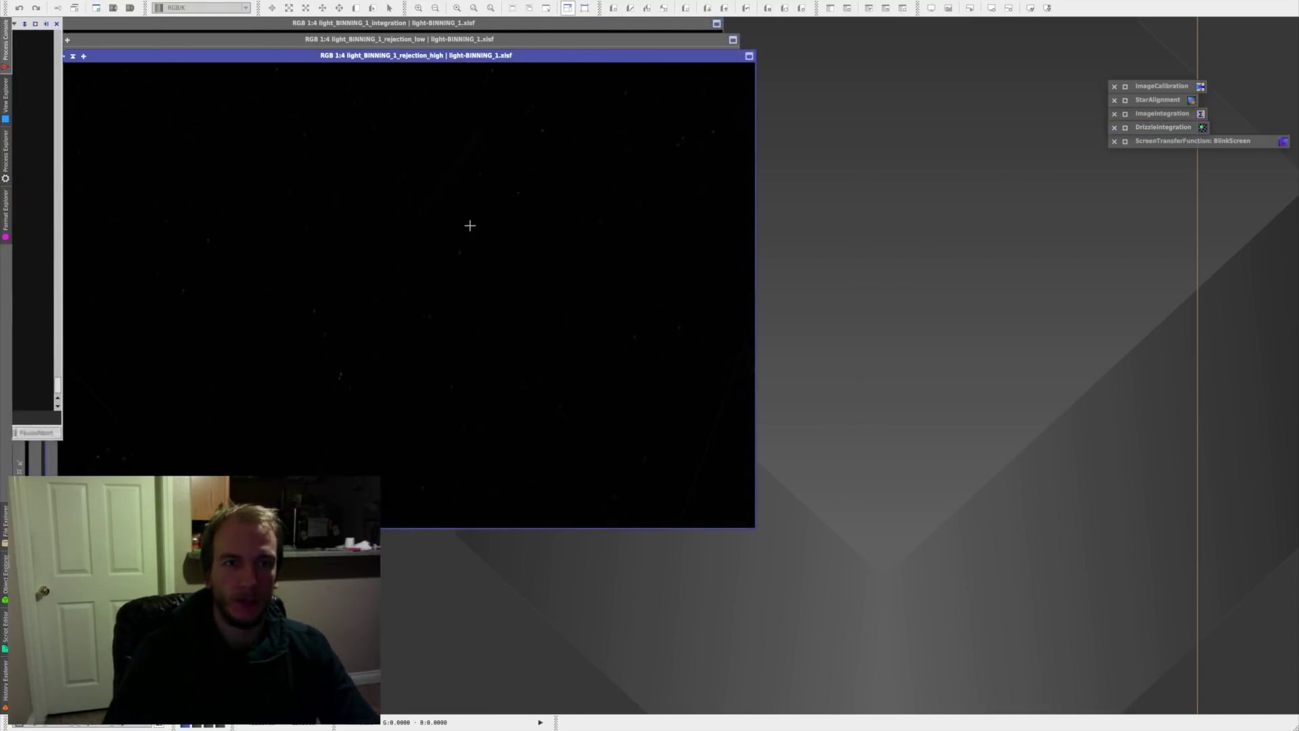
- Close the high and low rejection map windows, keeping only the integration image
{"action": "double_click", "coordinate": [1142, 140]}
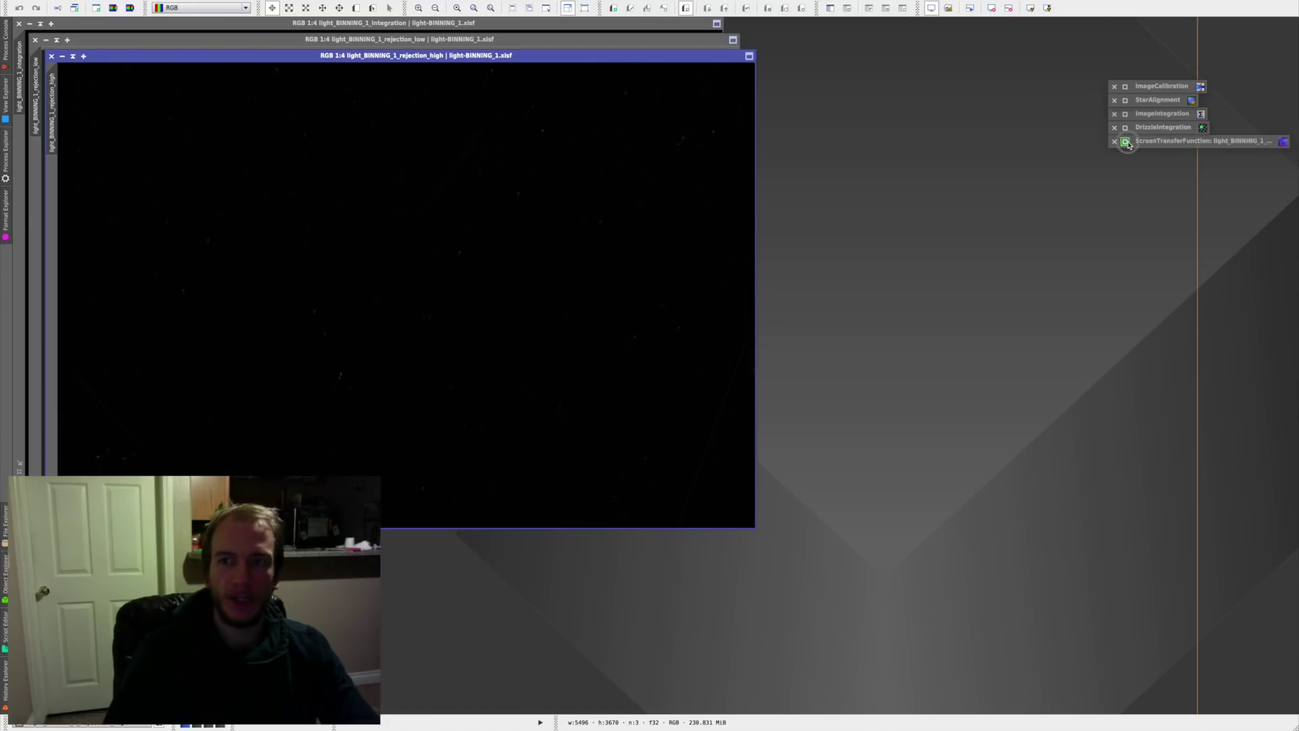
{"action": "key", "text": "ctrl+a"}
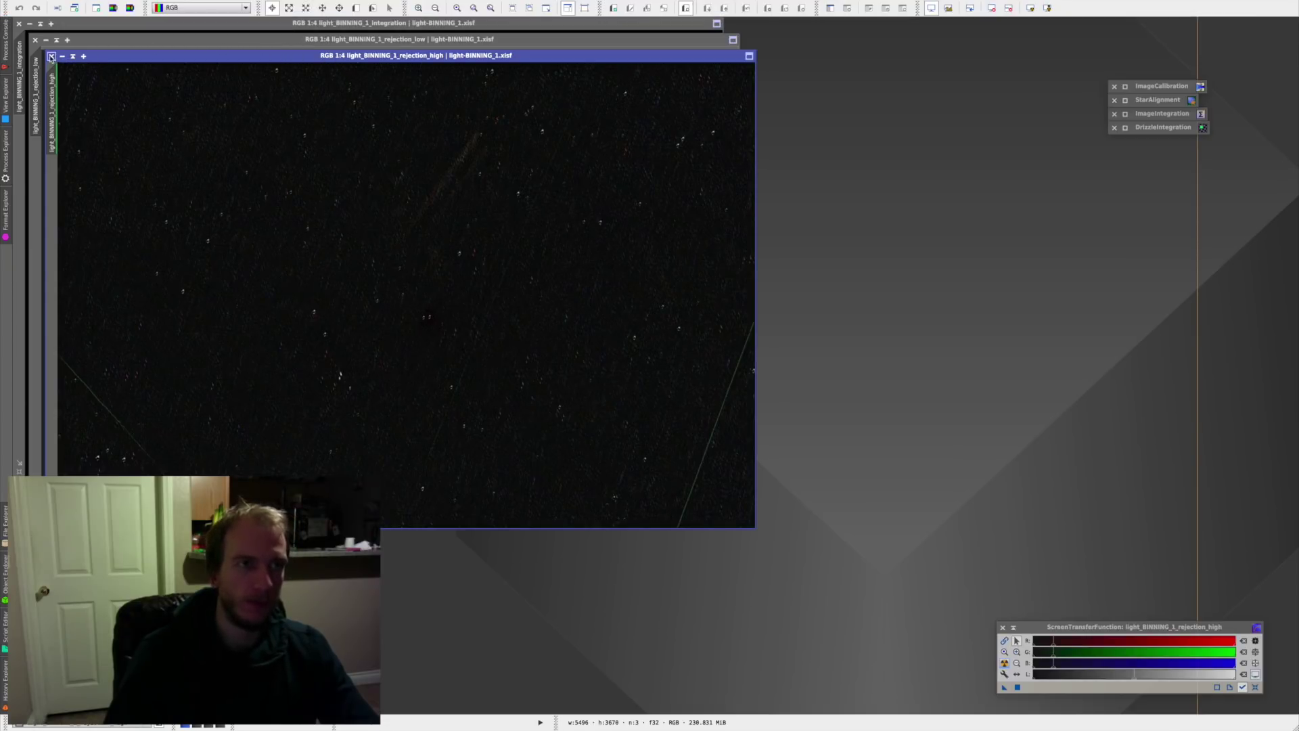
{"action": "left_click", "coordinate": [52, 56]}
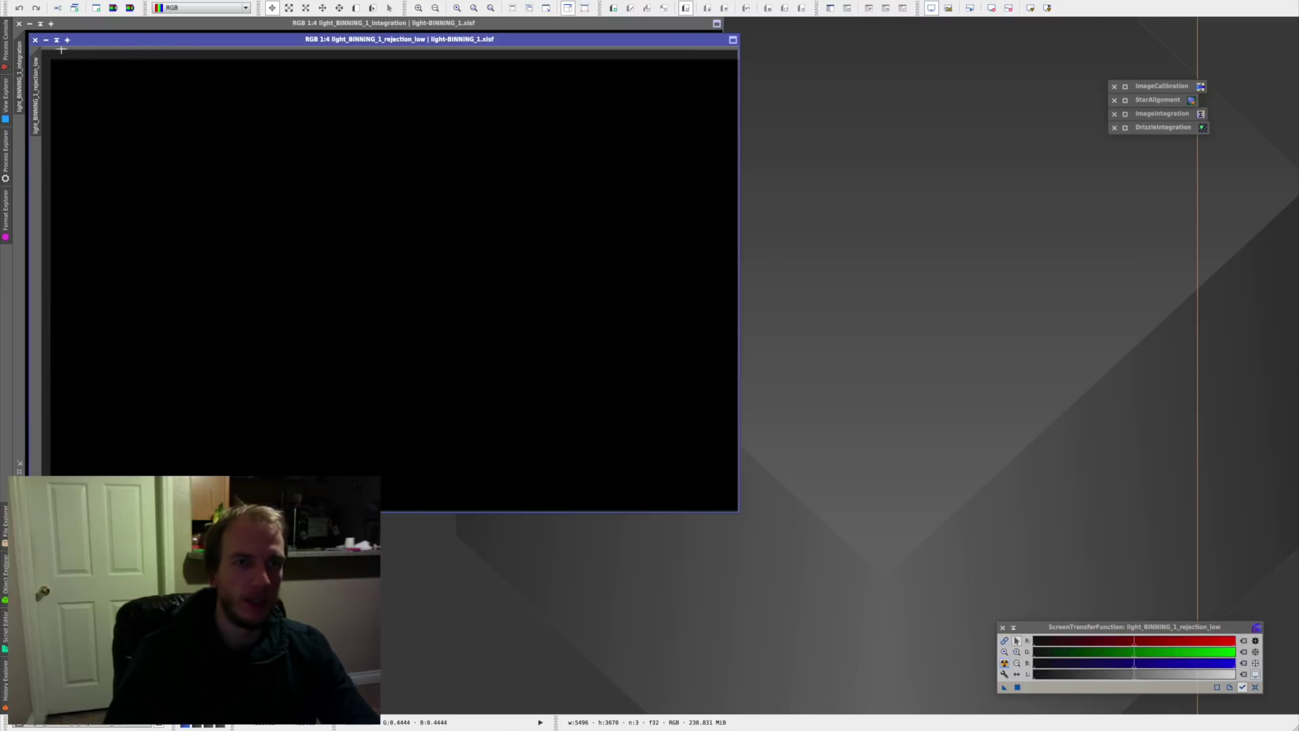
{"action": "left_click", "coordinate": [35, 39]}
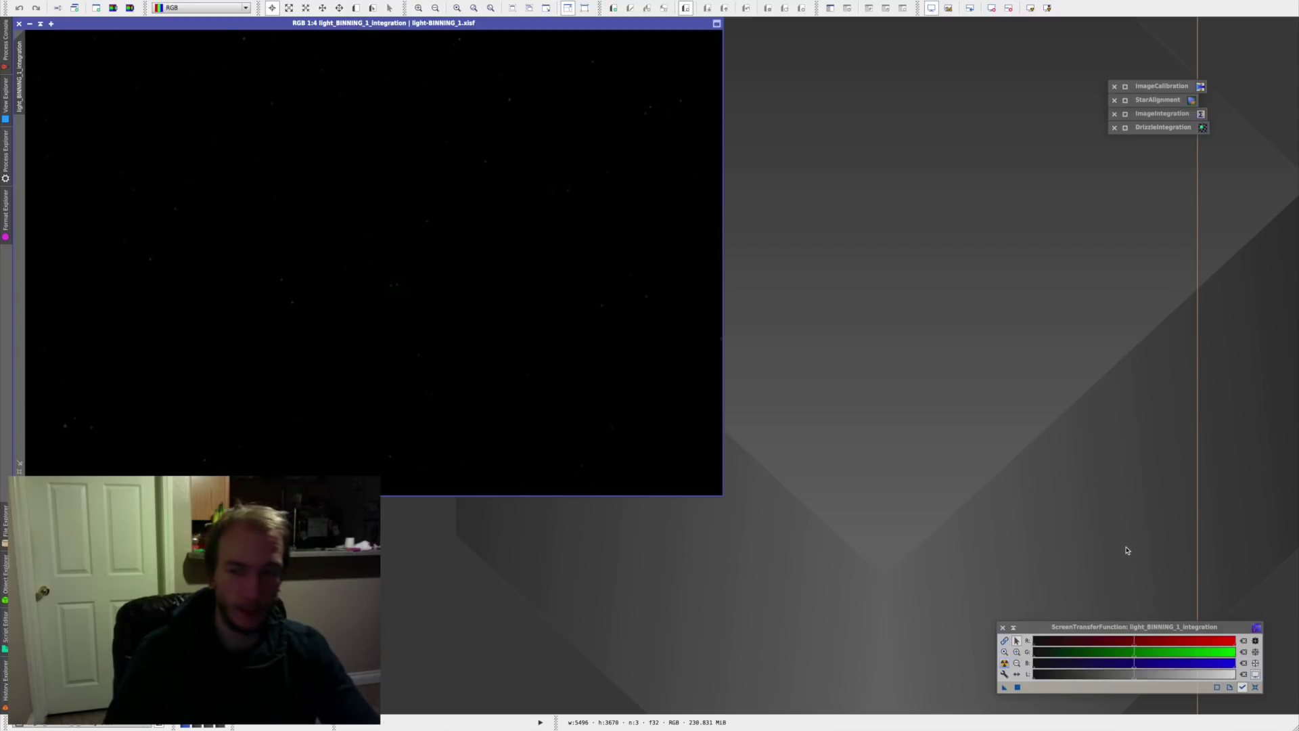
- Auto-stretch the integration with linked channels for a neutral grey view of M78
{"action": "left_click", "coordinate": [1004, 663]}
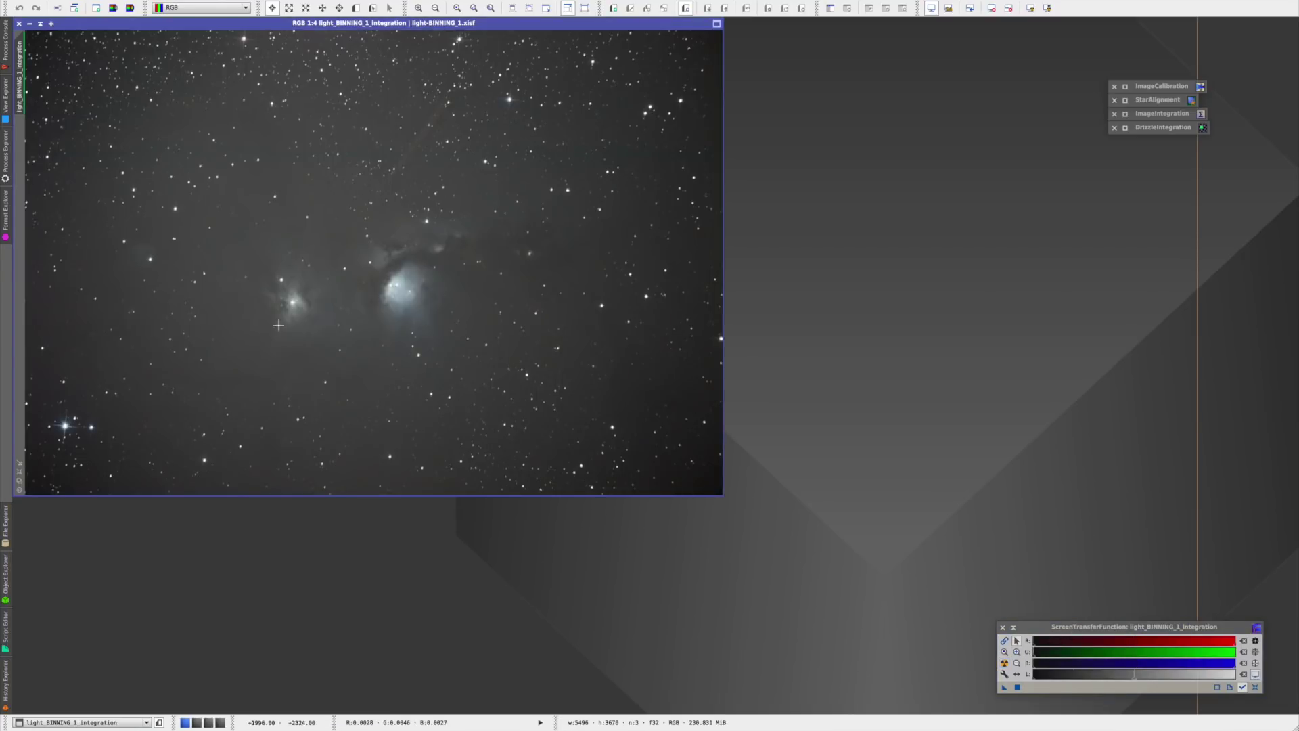
{"action": "left_click_drag", "start_coordinate": [1105, 623], "coordinate": [878, 412]}
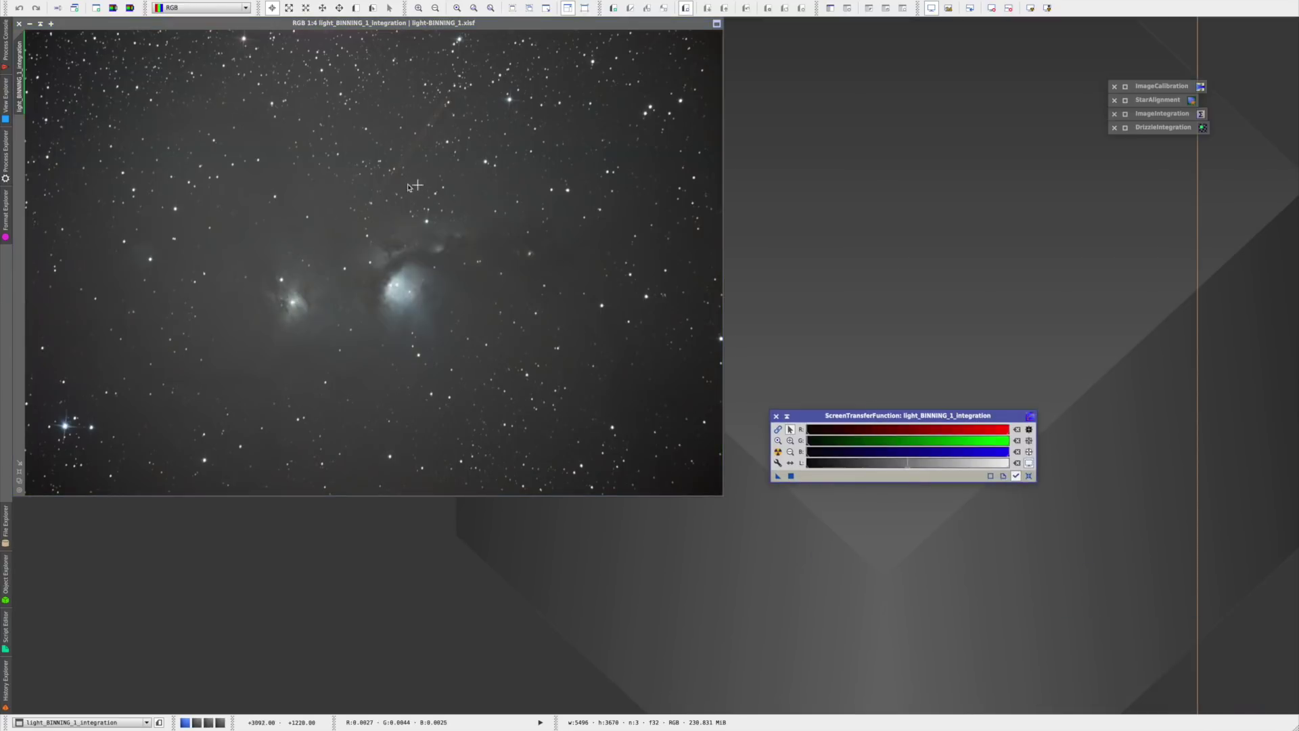
{"action": "left_click", "coordinate": [779, 451]}
{"action": "left_click", "coordinate": [779, 452], "text": "ctrl"}
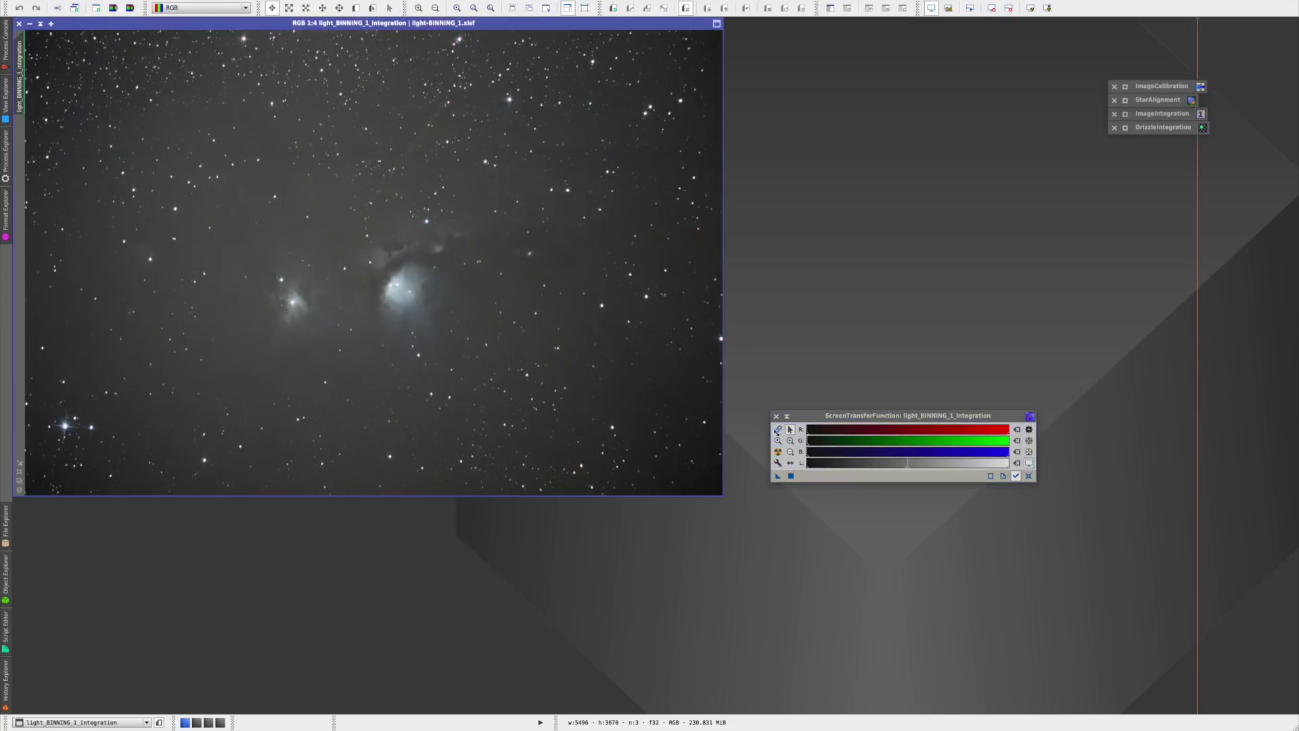
{"action": "left_click", "coordinate": [779, 452]}
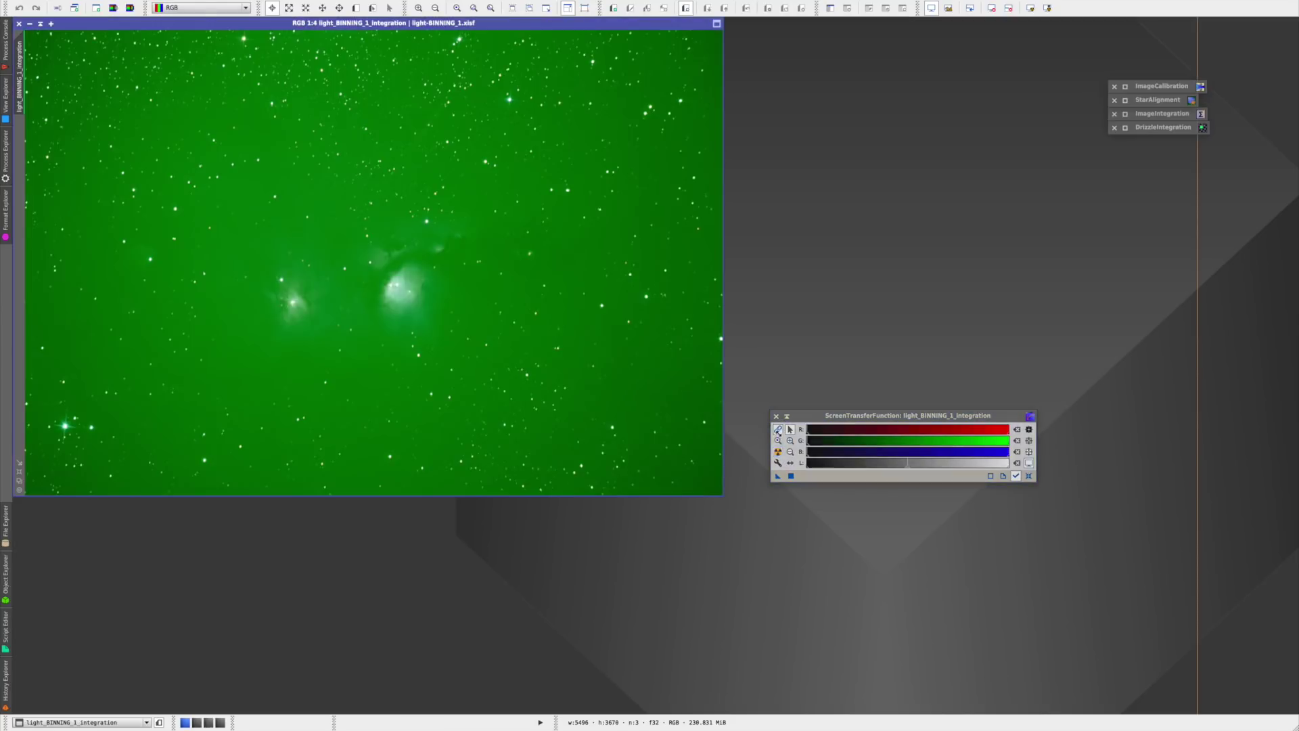
{"action": "left_click", "coordinate": [778, 451], "text": "ctrl"}
{"action": "left_click_drag", "start_coordinate": [793, 420], "coordinate": [1031, 641]}
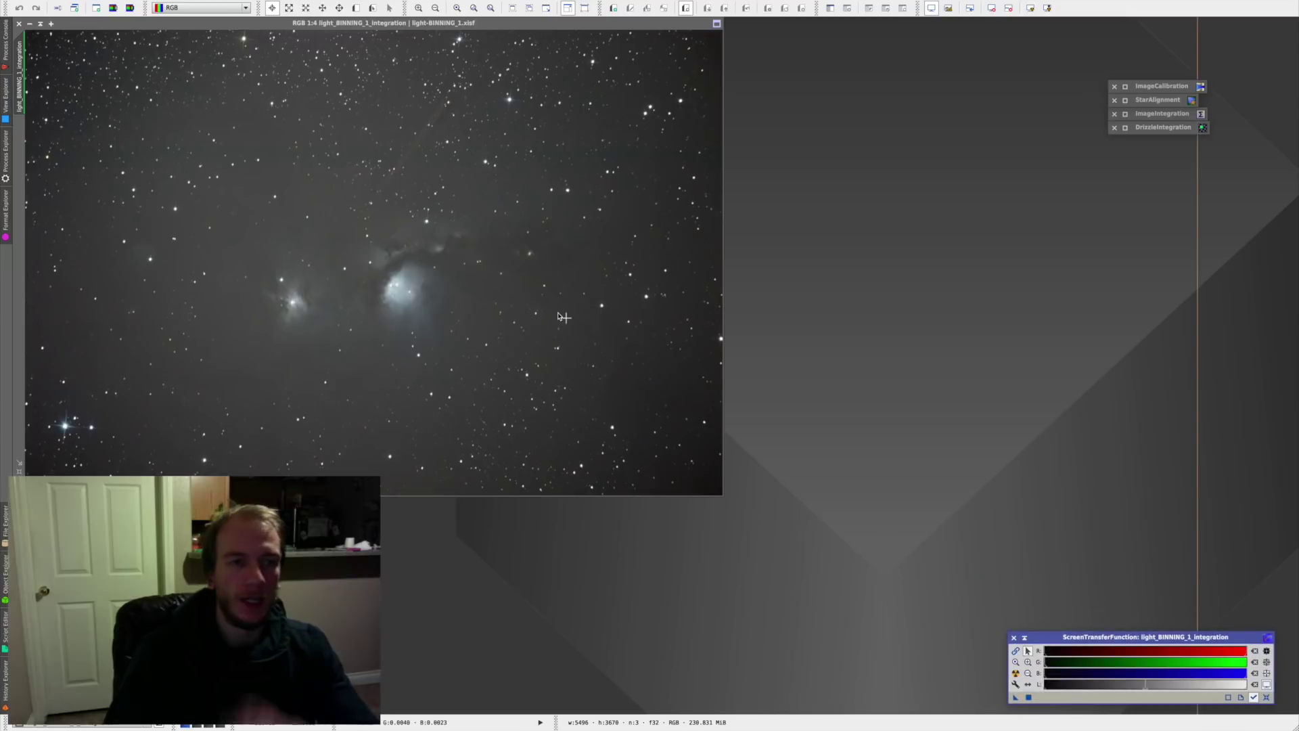
- Iconize the light_BINNING_1_integration window and park its icon at the bottom-left
{"action": "left_click", "coordinate": [400, 283]}
{"action": "scroll", "coordinate": [401, 283], "scroll_direction": "up", "scroll_amount": 4}
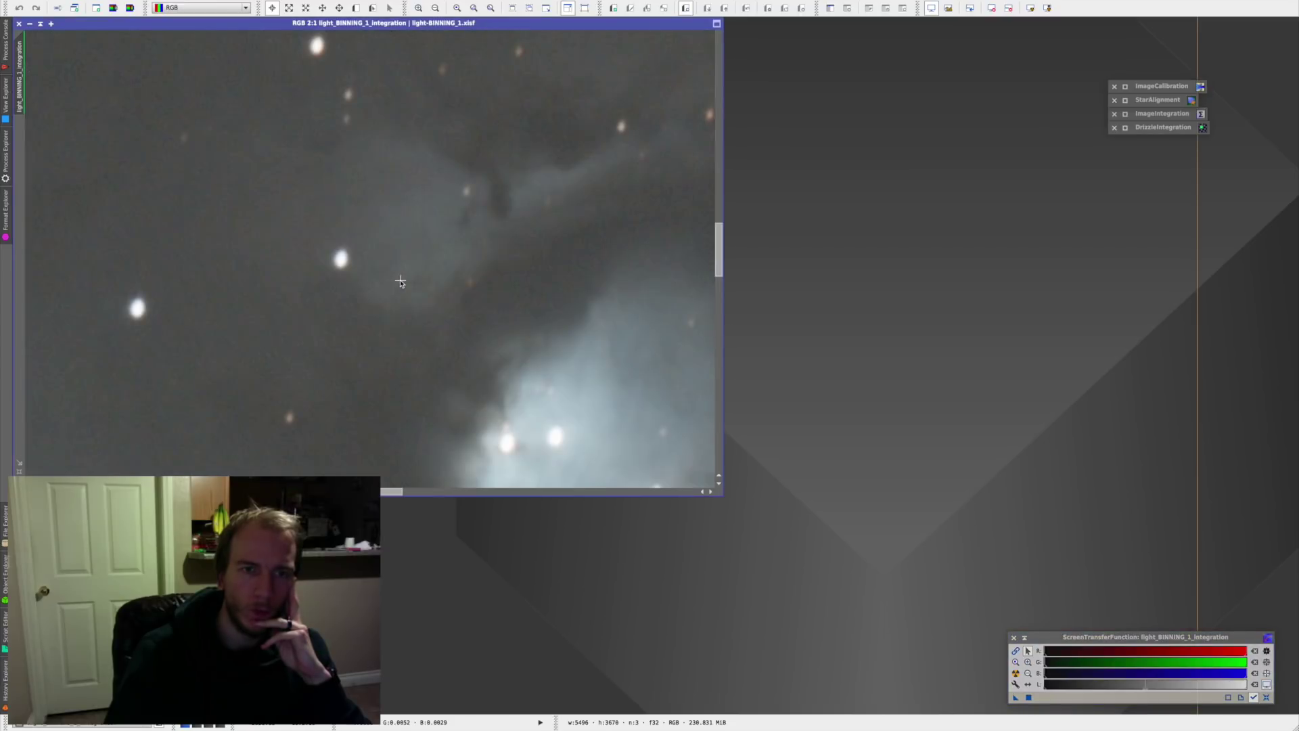
{"action": "scroll", "coordinate": [401, 283], "scroll_direction": "down", "scroll_amount": 1}
{"action": "scroll", "coordinate": [469, 330], "scroll_direction": "down", "scroll_amount": 2}
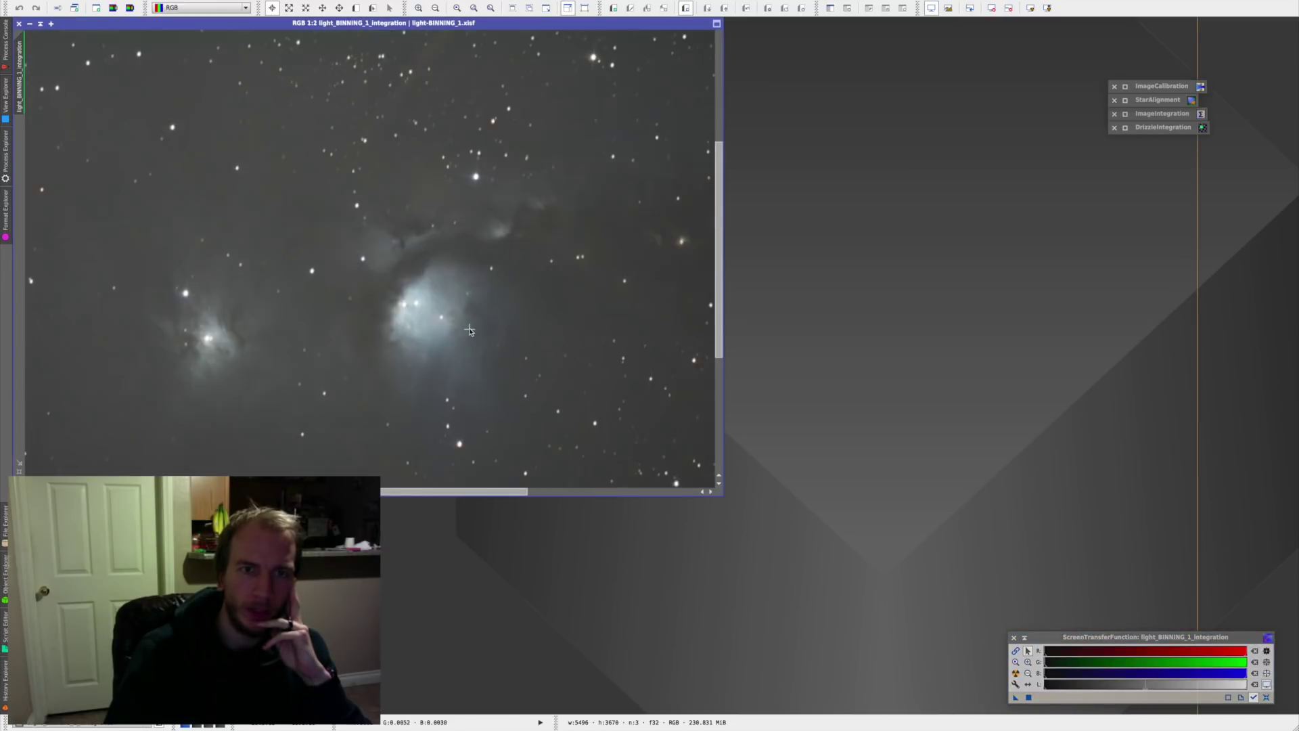
{"action": "scroll", "coordinate": [470, 330], "scroll_direction": "up", "scroll_amount": 3}
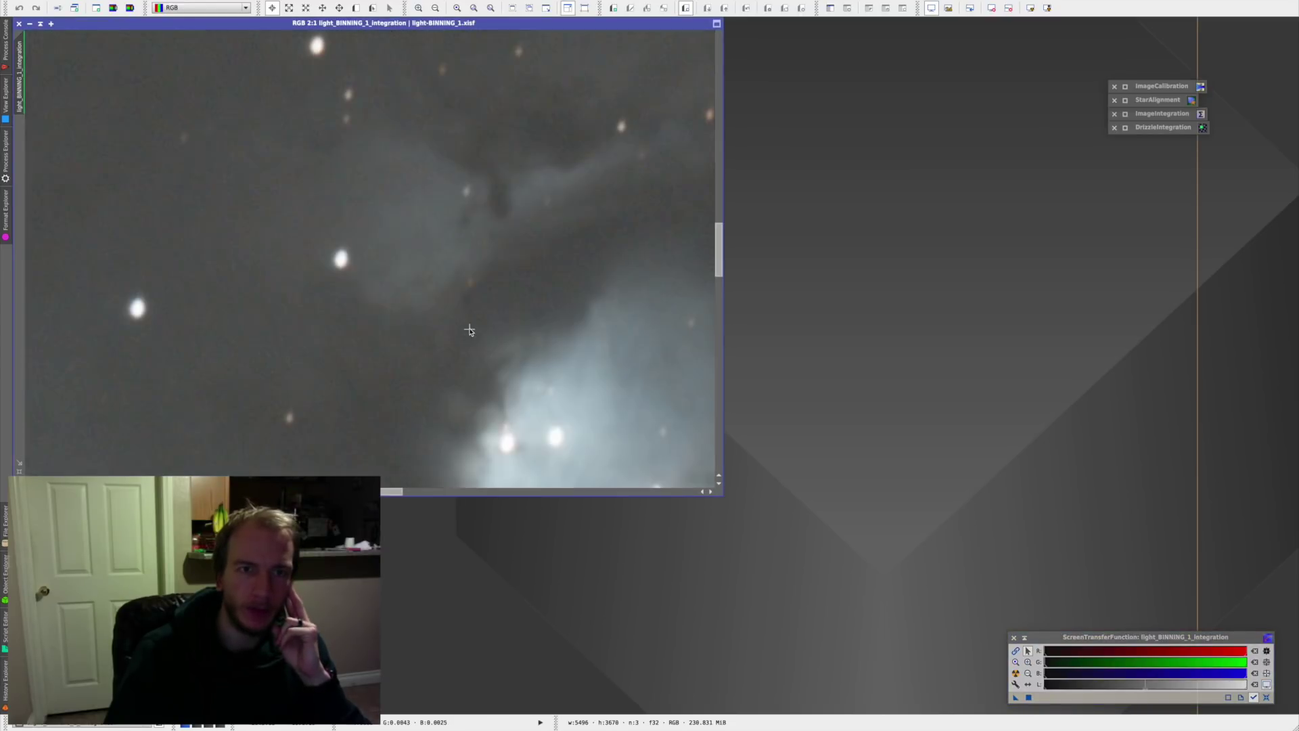
{"action": "scroll", "coordinate": [470, 330], "scroll_direction": "down", "scroll_amount": 2}
{"action": "scroll", "coordinate": [431, 321], "scroll_direction": "down", "scroll_amount": 3}
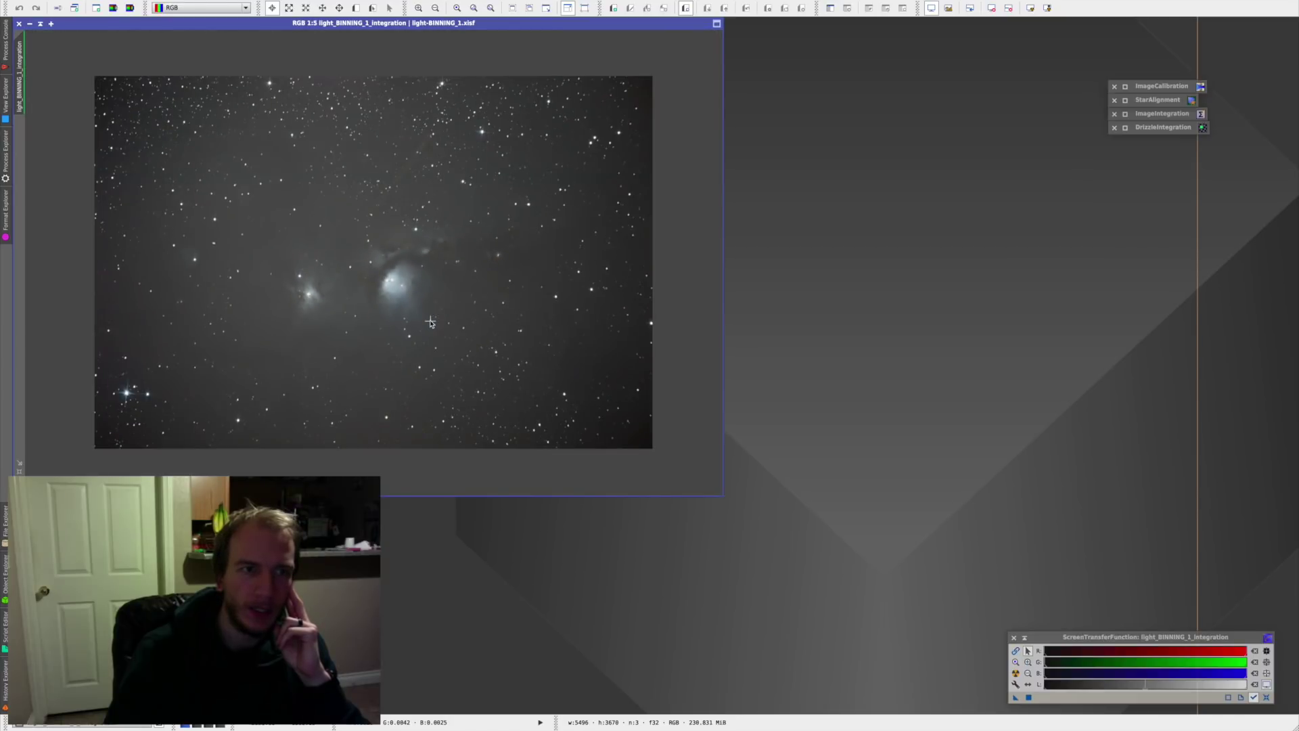
{"action": "scroll", "coordinate": [181, 256], "scroll_direction": "up", "scroll_amount": 1}
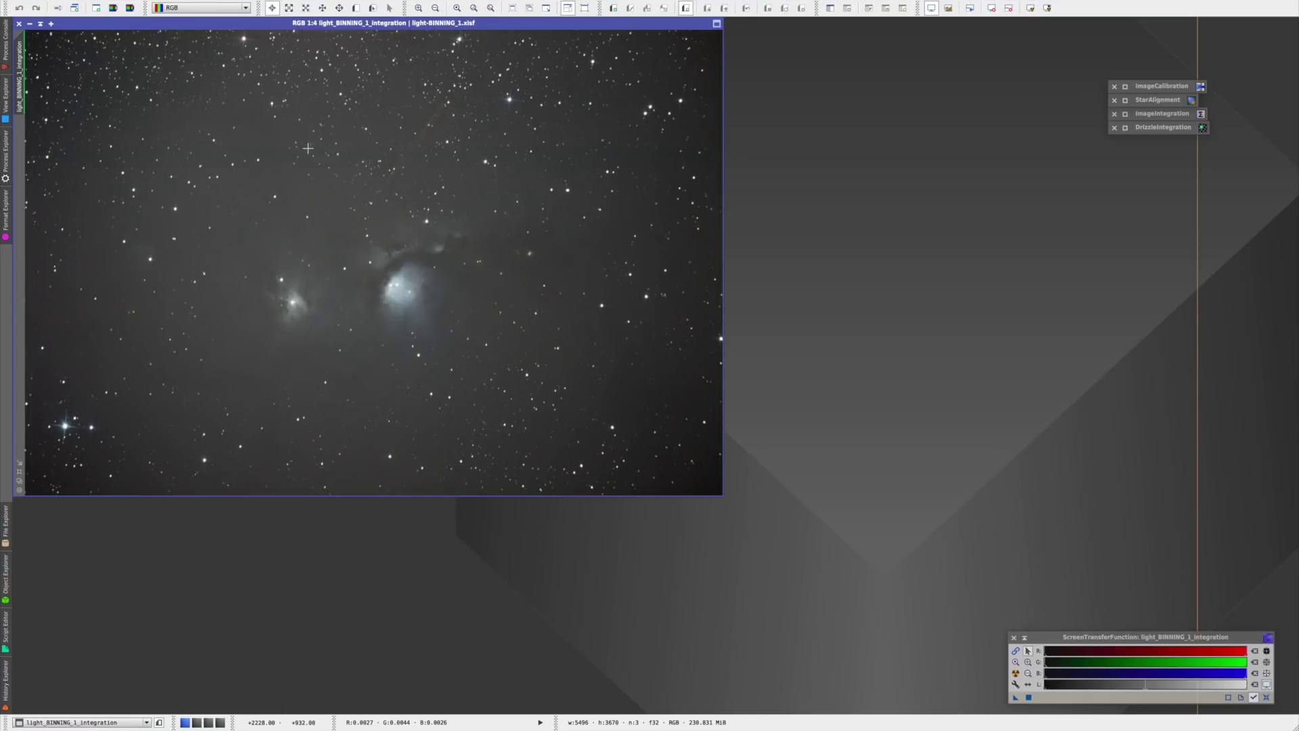
{"action": "left_click", "coordinate": [30, 24]}
{"action": "left_click_drag", "start_coordinate": [402, 263], "coordinate": [74, 677]}
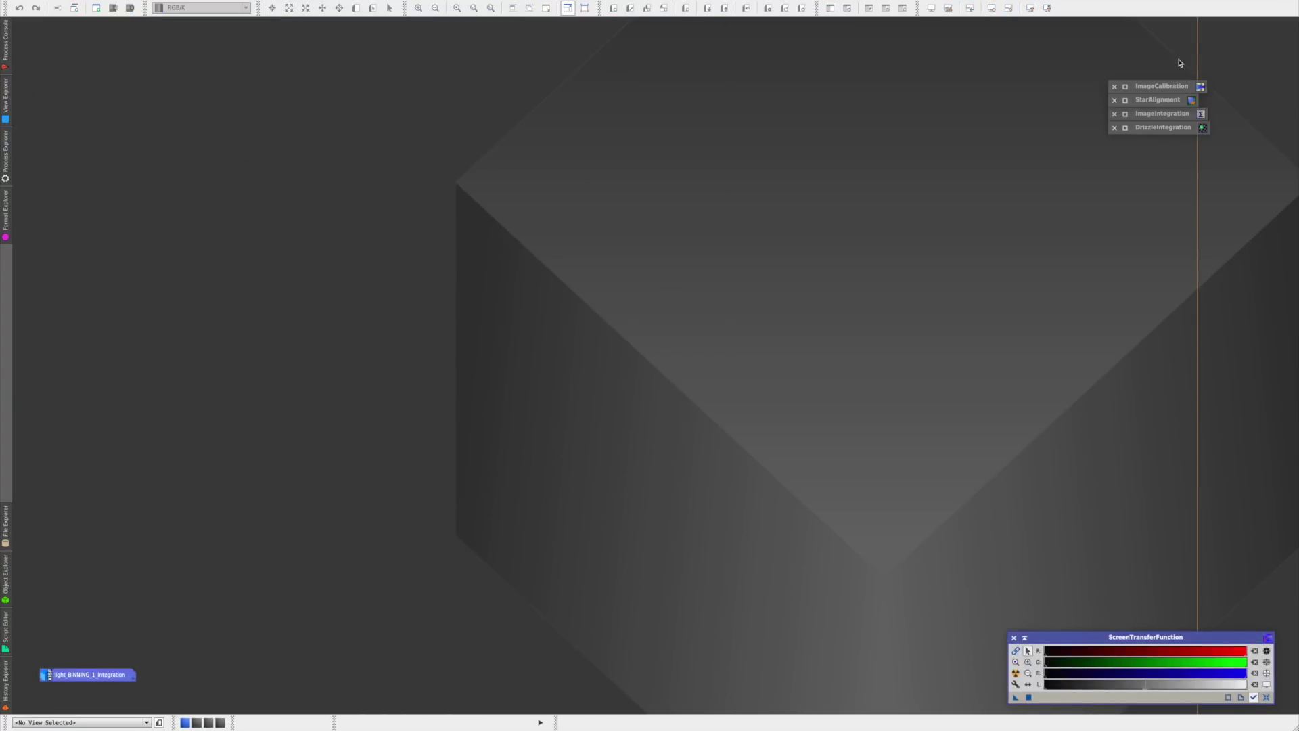
- Add all registered .xisf frames through 6J6A8706 to ImageIntegration's input list
{"action": "left_click", "coordinate": [1124, 114]}
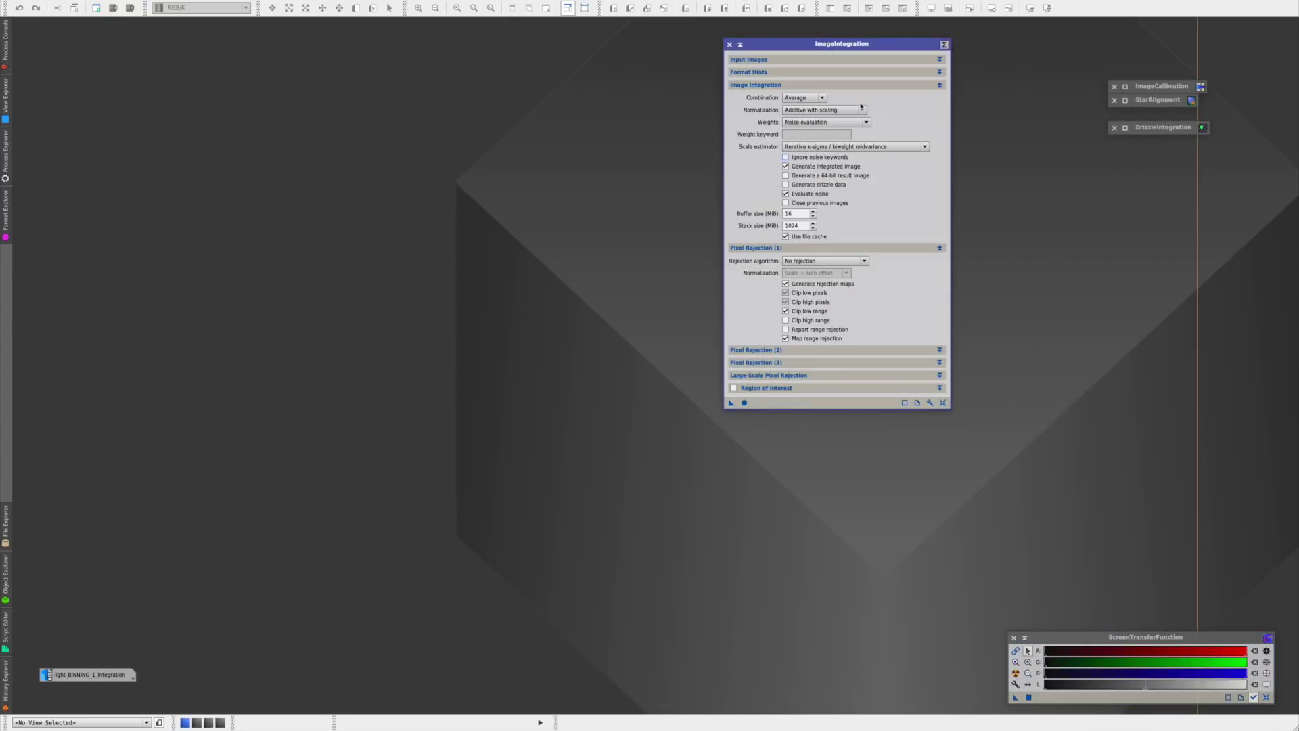
{"action": "left_click", "coordinate": [944, 85]}
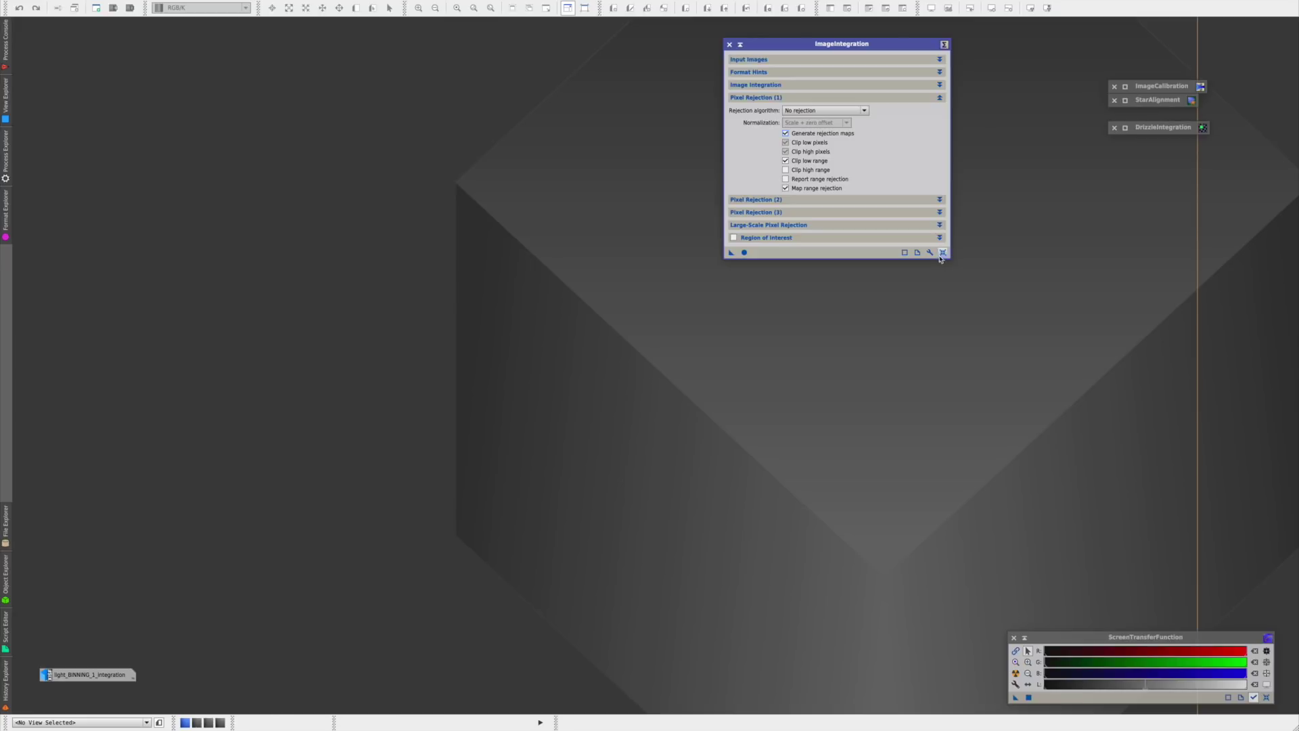
{"action": "left_click", "coordinate": [939, 60]}
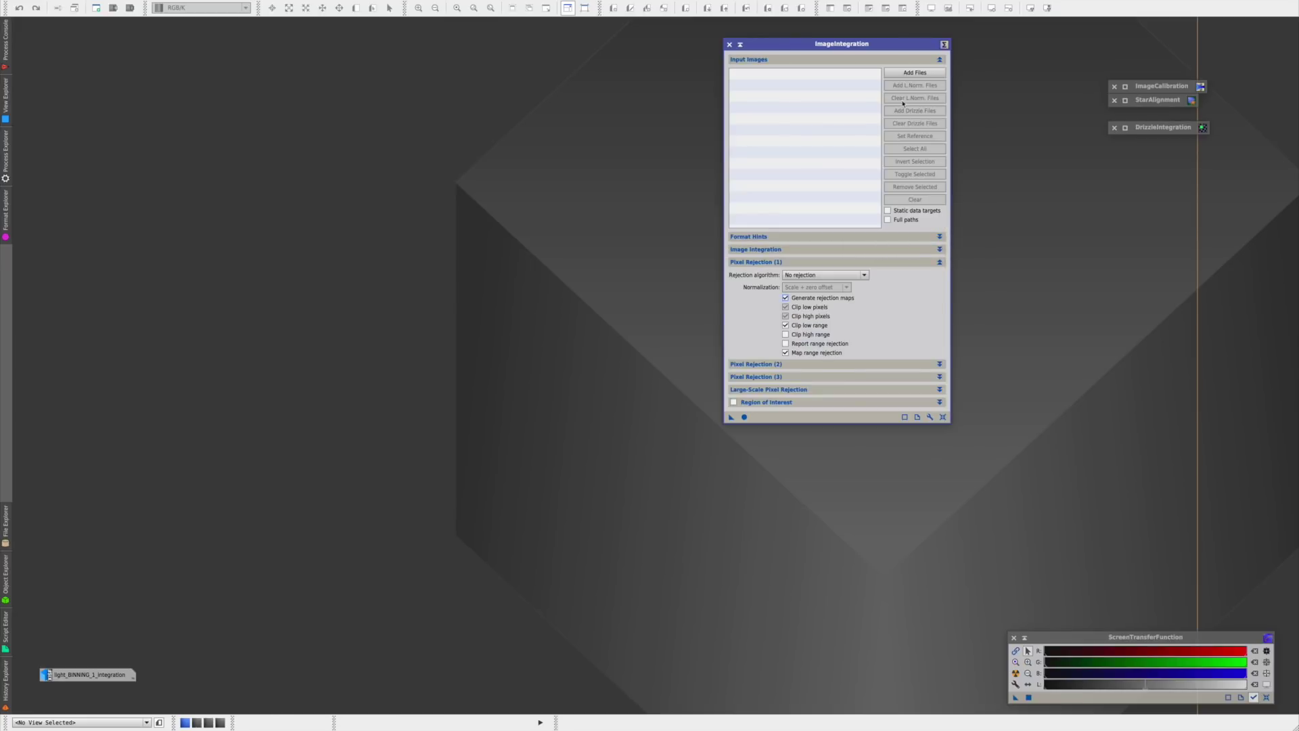
{"action": "left_click", "coordinate": [919, 75]}
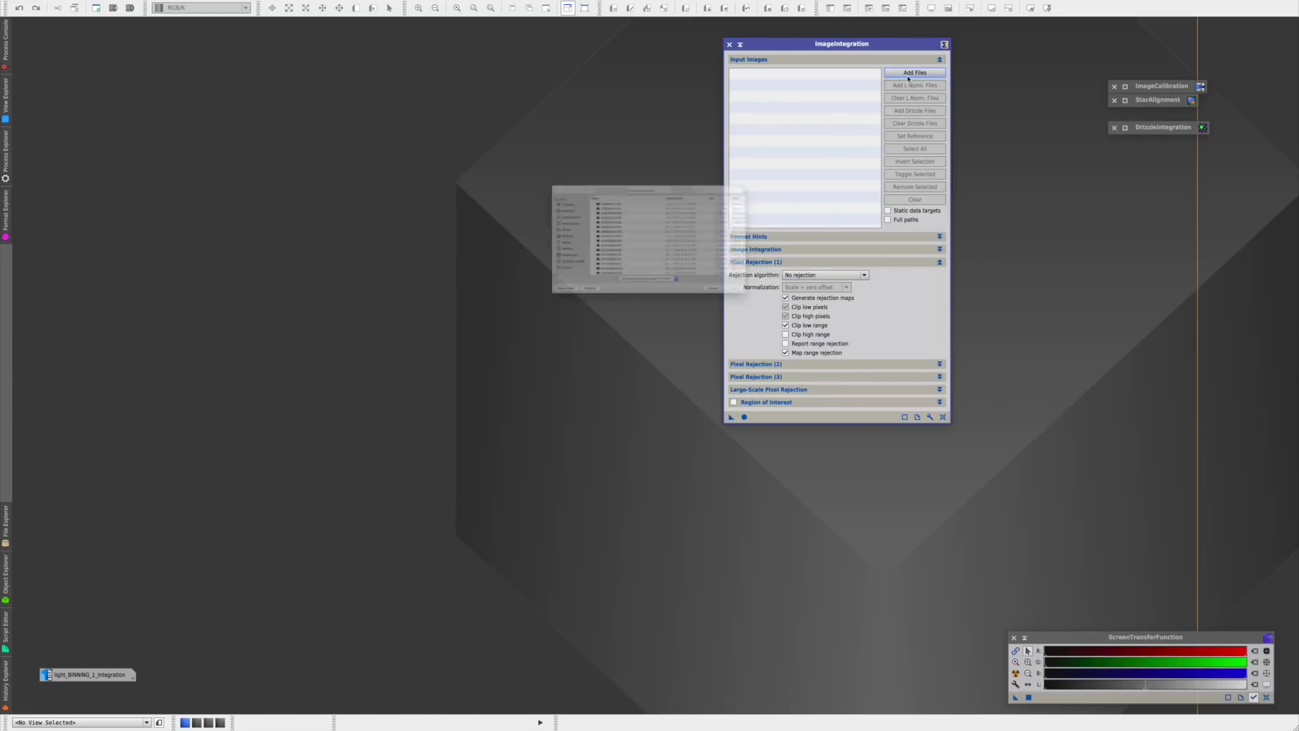
{"action": "scroll", "coordinate": [620, 194], "scroll_direction": "down", "scroll_amount": 10}
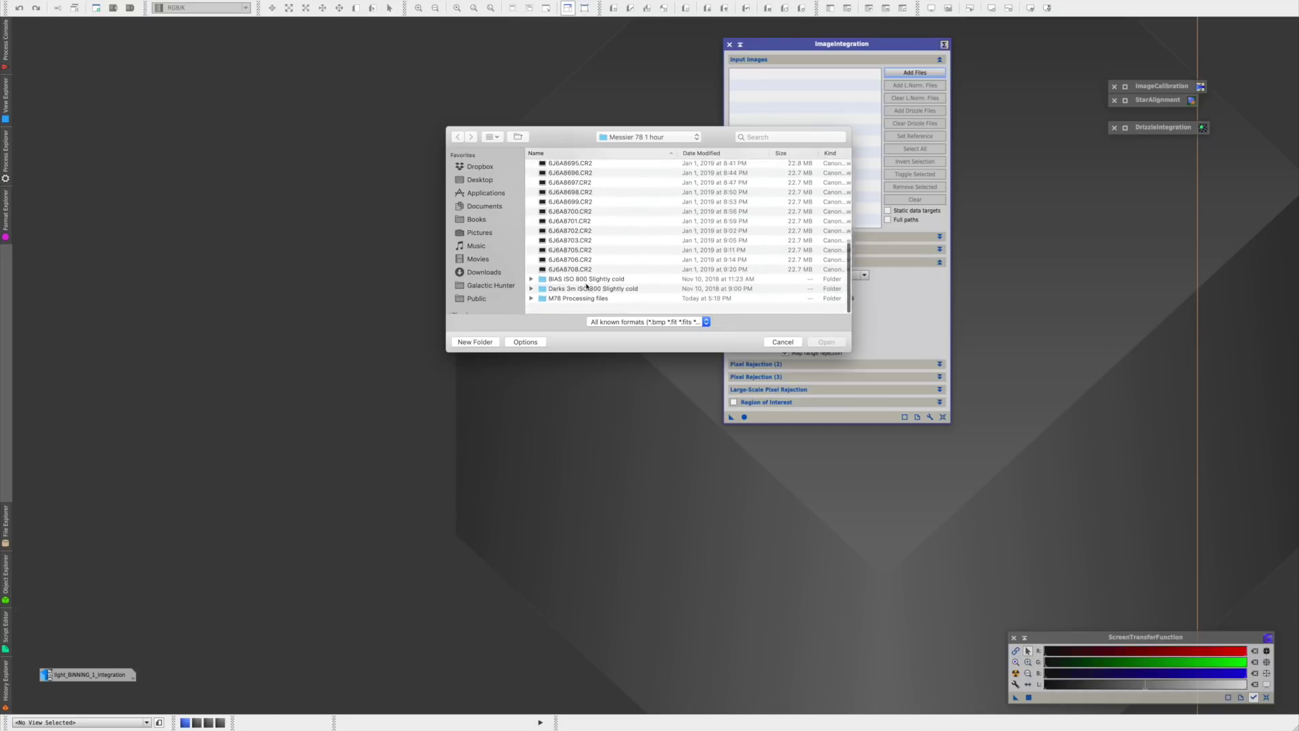
{"action": "double_click", "coordinate": [577, 310]}
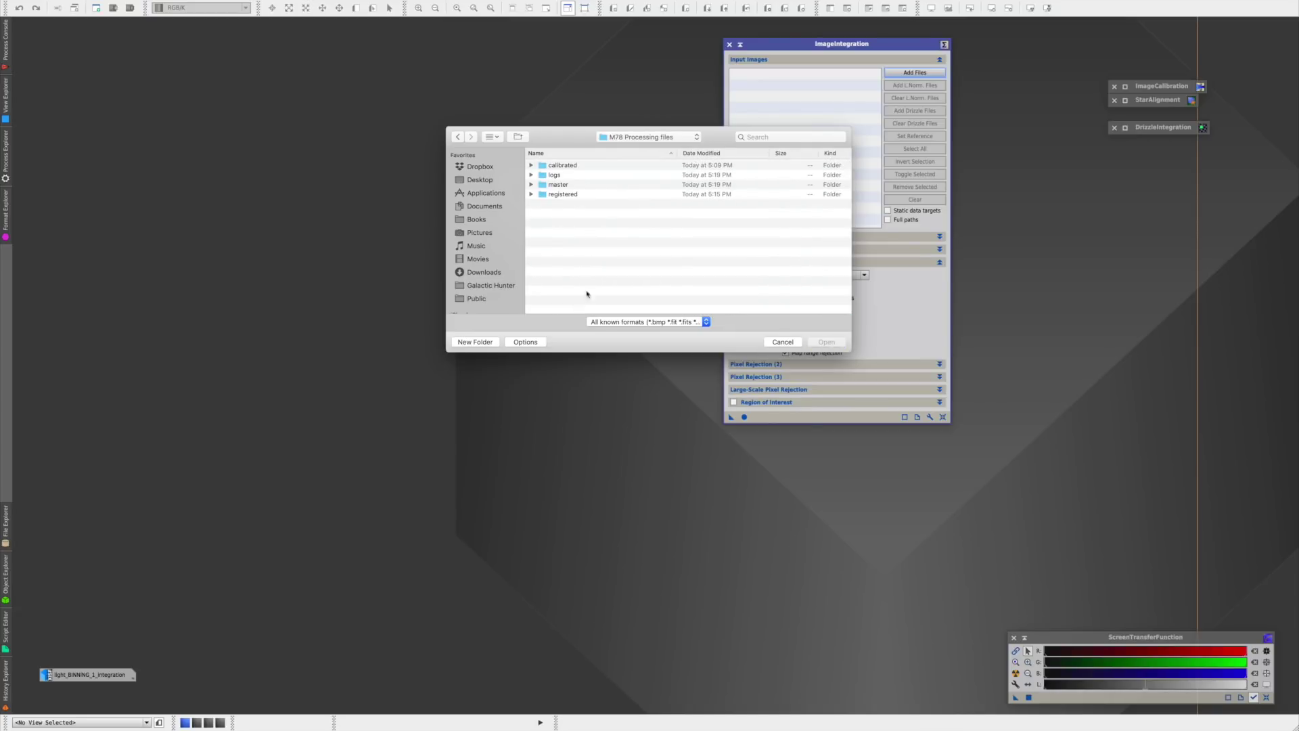
{"action": "double_click", "coordinate": [563, 195]}
{"action": "left_click", "coordinate": [587, 176]}
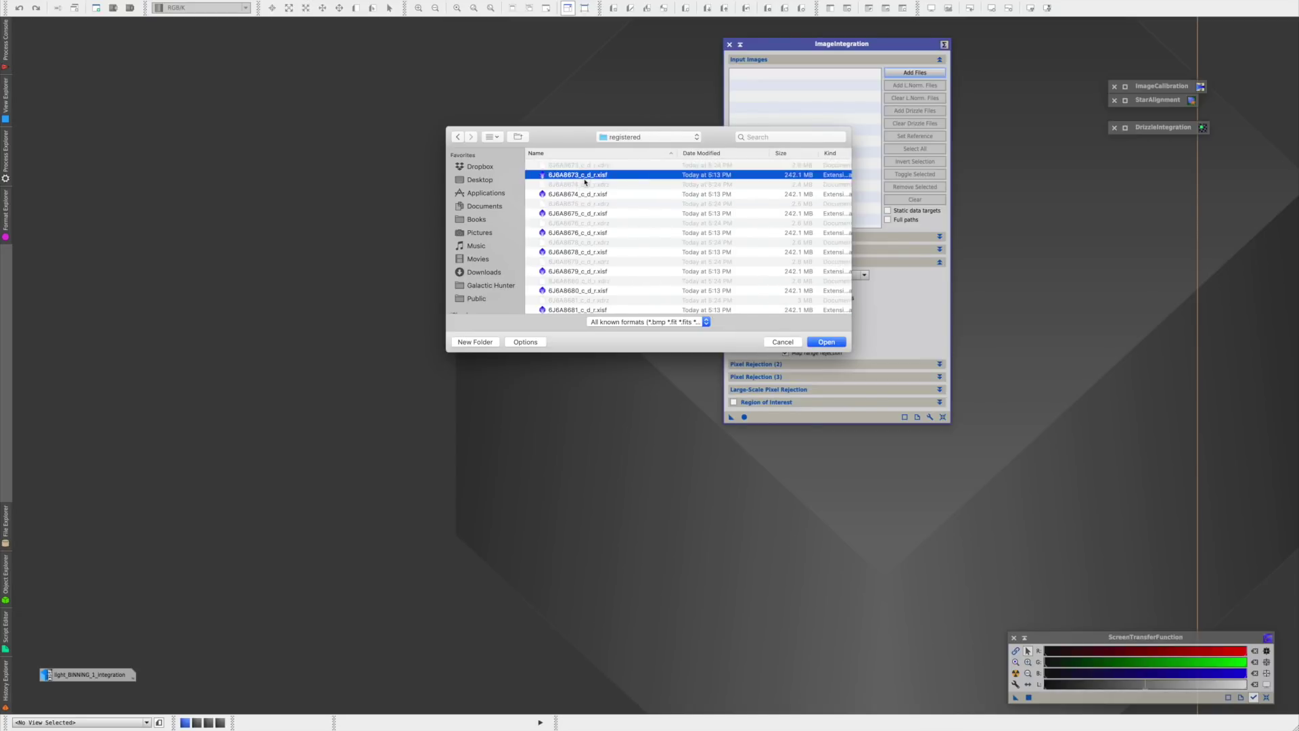
{"action": "scroll", "coordinate": [602, 253], "scroll_direction": "down", "scroll_amount": 10}
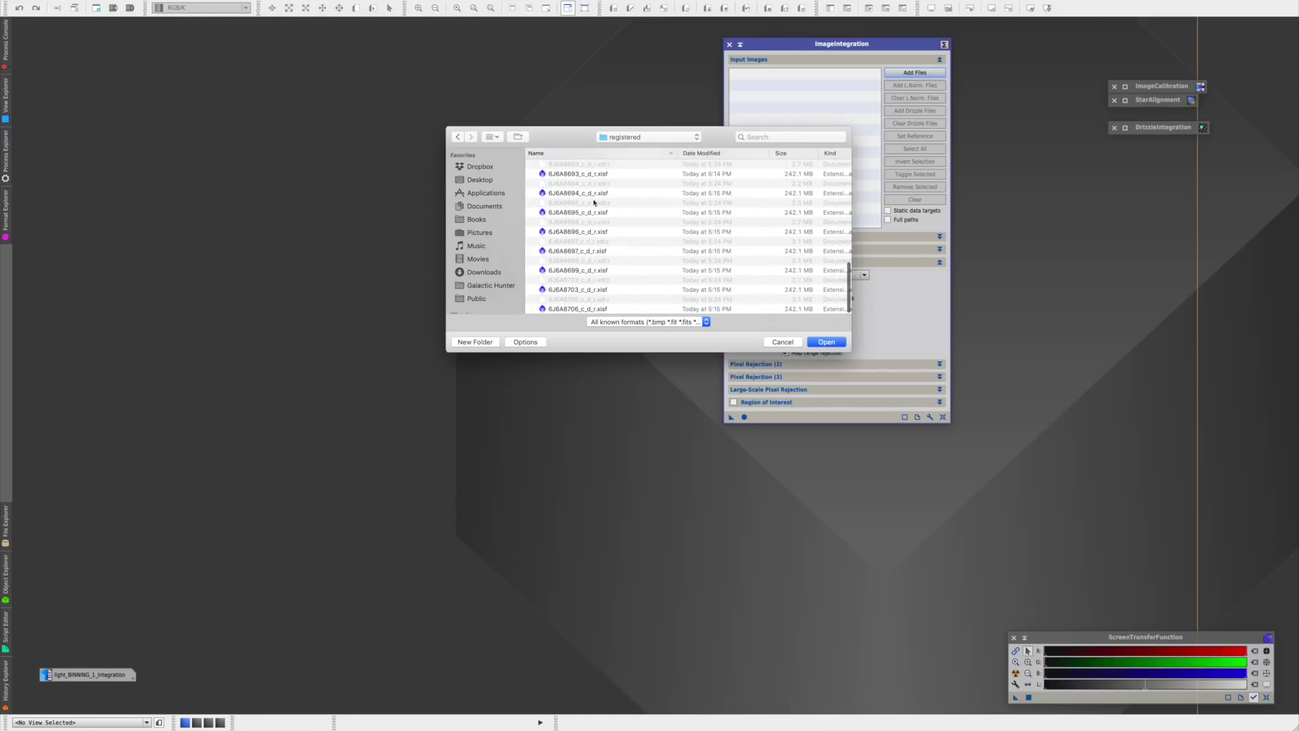
{"action": "left_click", "coordinate": [615, 309], "text": "shift"}
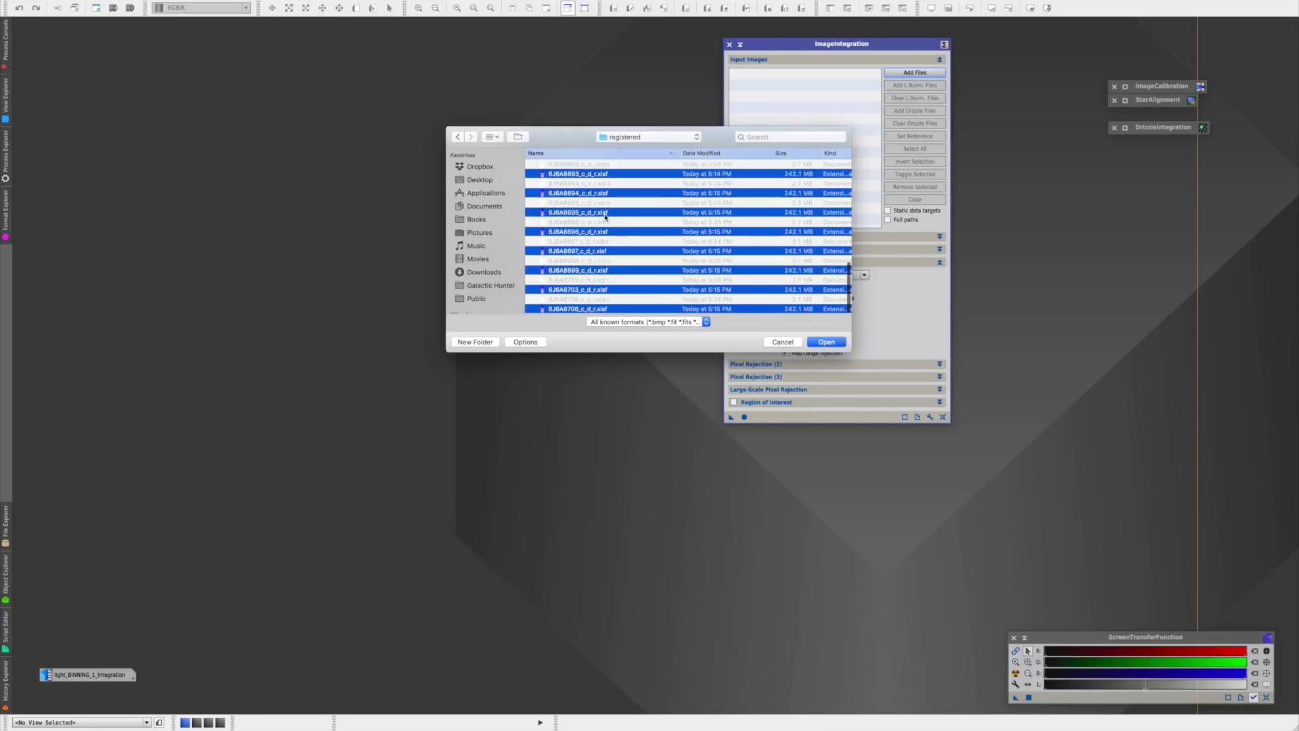
{"action": "scroll", "coordinate": [605, 217], "scroll_direction": "up", "scroll_amount": 10}
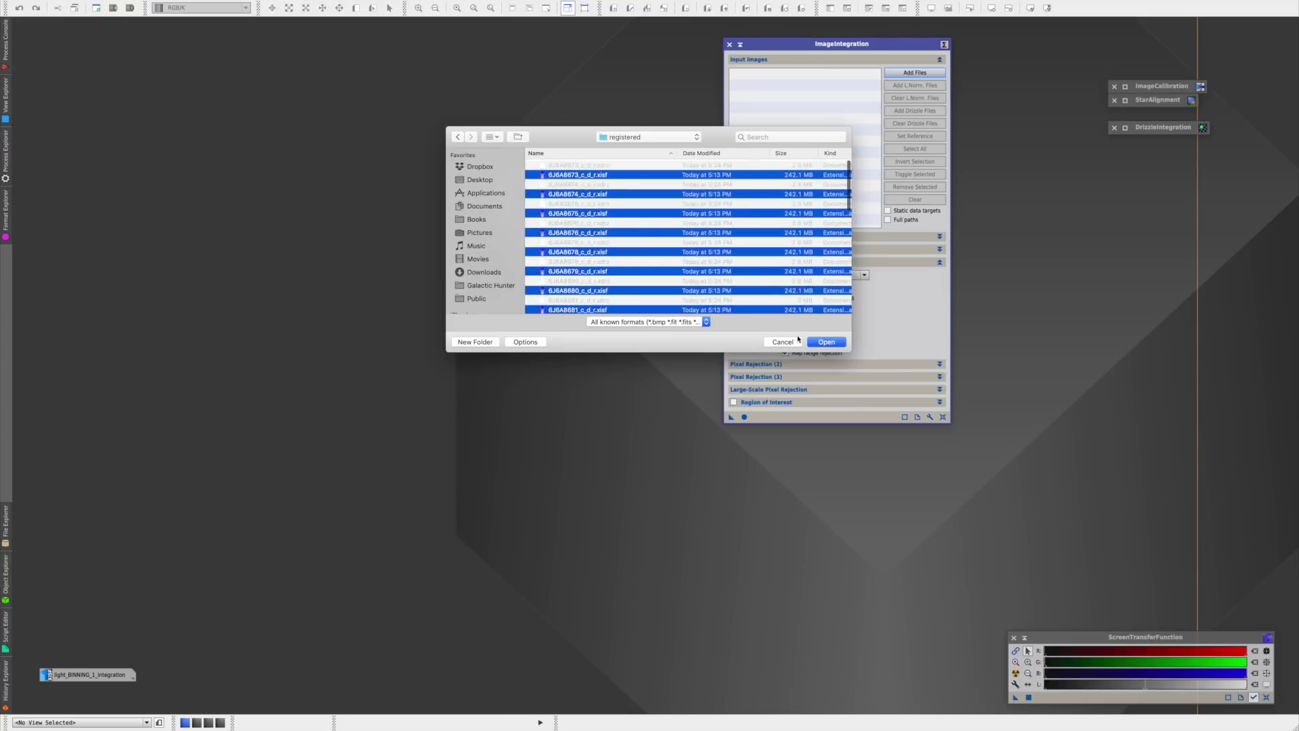
{"action": "left_click", "coordinate": [826, 342]}
- Attach the matching .xdrz drizzle files to the input frames
{"action": "left_click", "coordinate": [915, 111]}
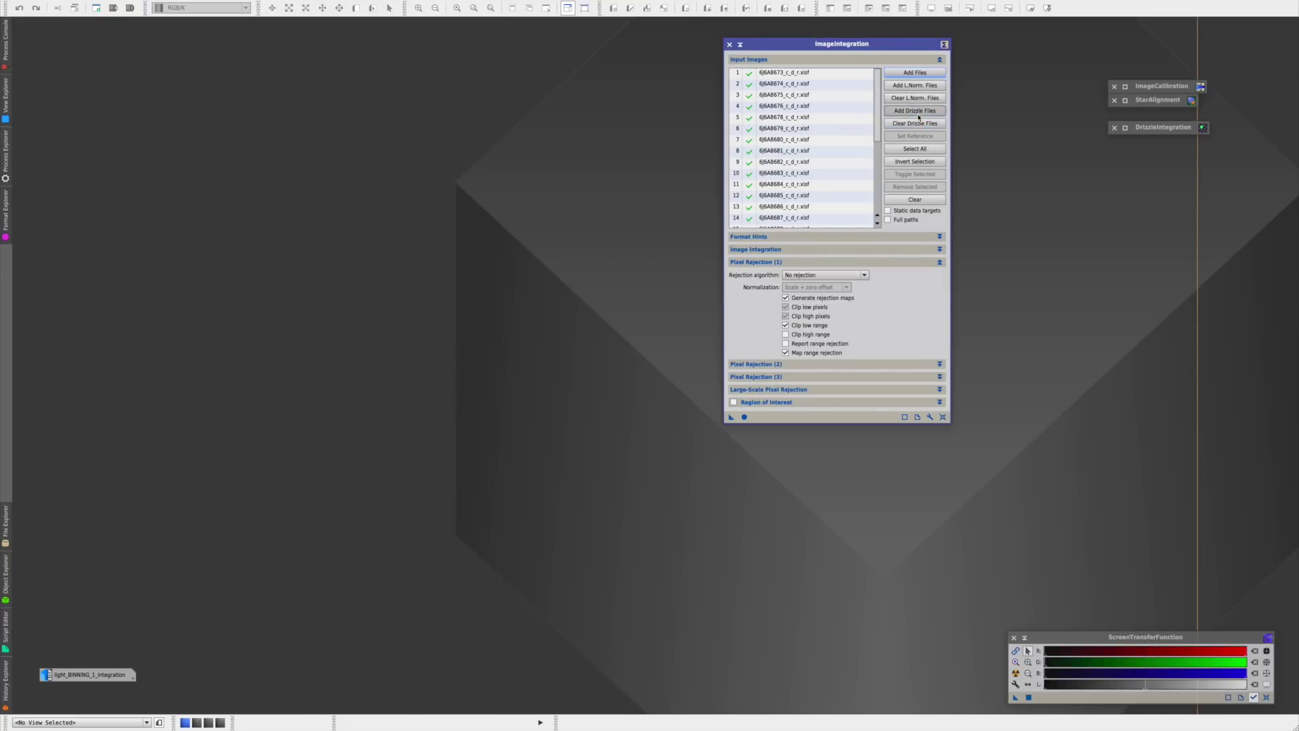
{"action": "left_click", "coordinate": [585, 166]}
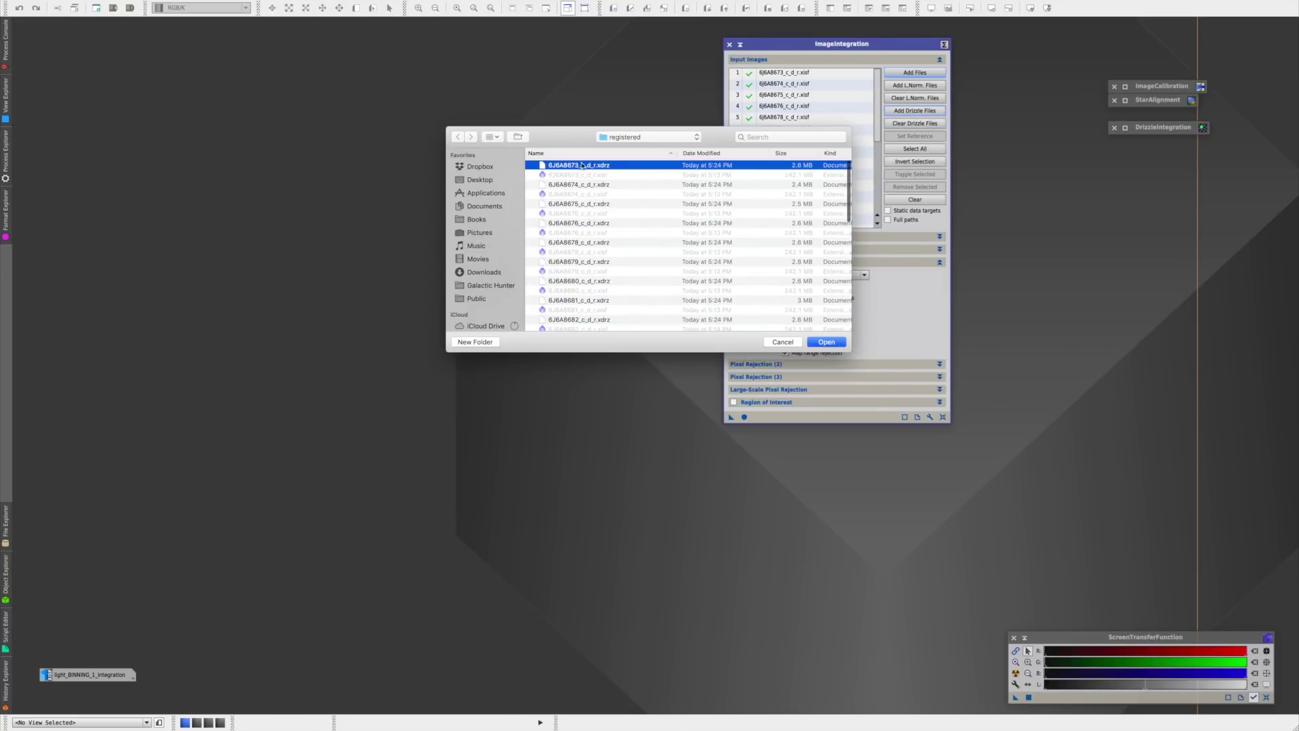
{"action": "scroll", "coordinate": [619, 226], "scroll_direction": "down", "scroll_amount": 10}
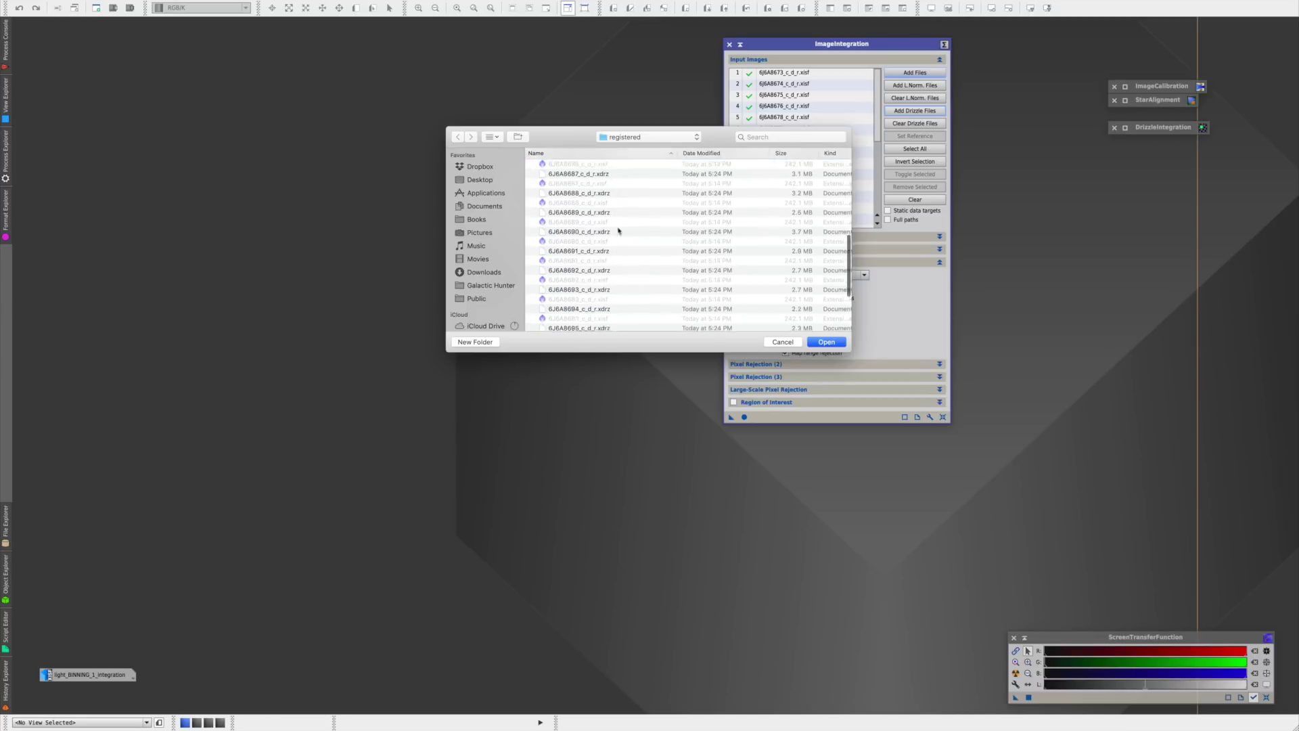
{"action": "left_click", "coordinate": [607, 316], "text": "shift"}
{"action": "left_click", "coordinate": [825, 342]}
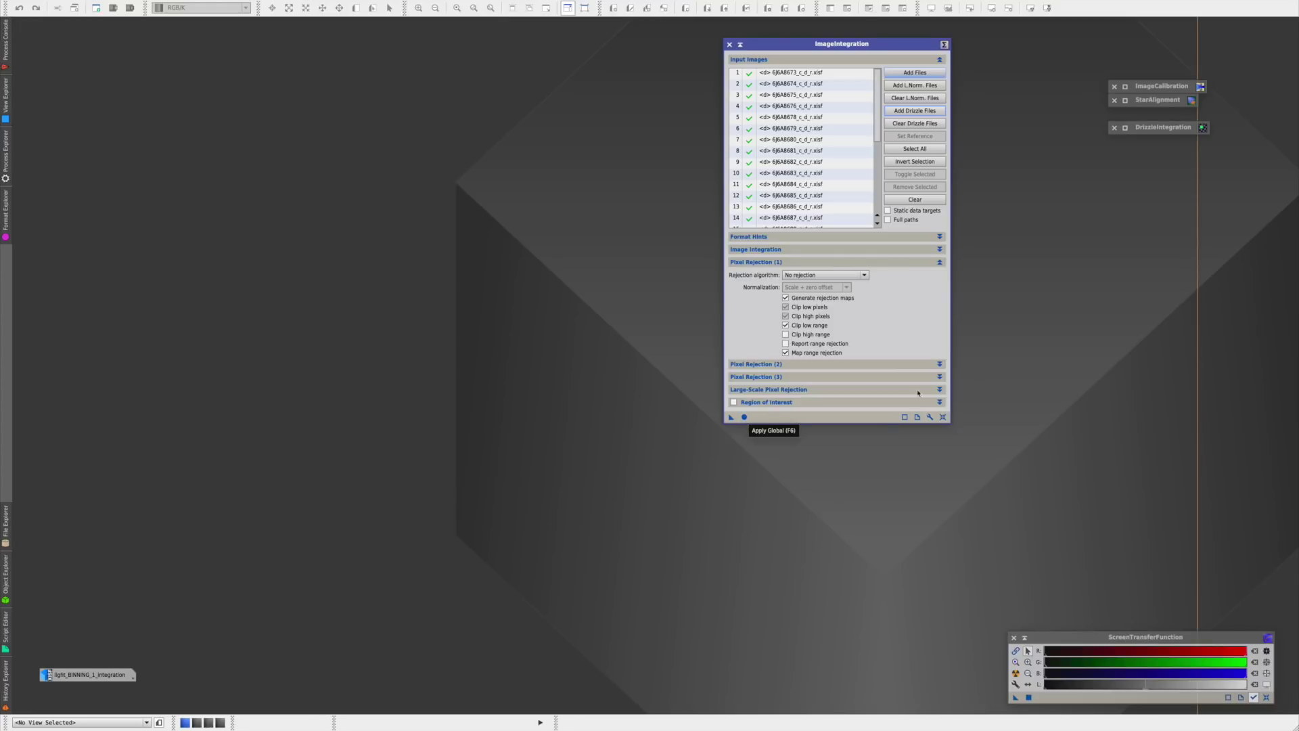
- Integrate using Winsorized Sigma Clipping rejection
{"action": "left_click", "coordinate": [817, 276]}
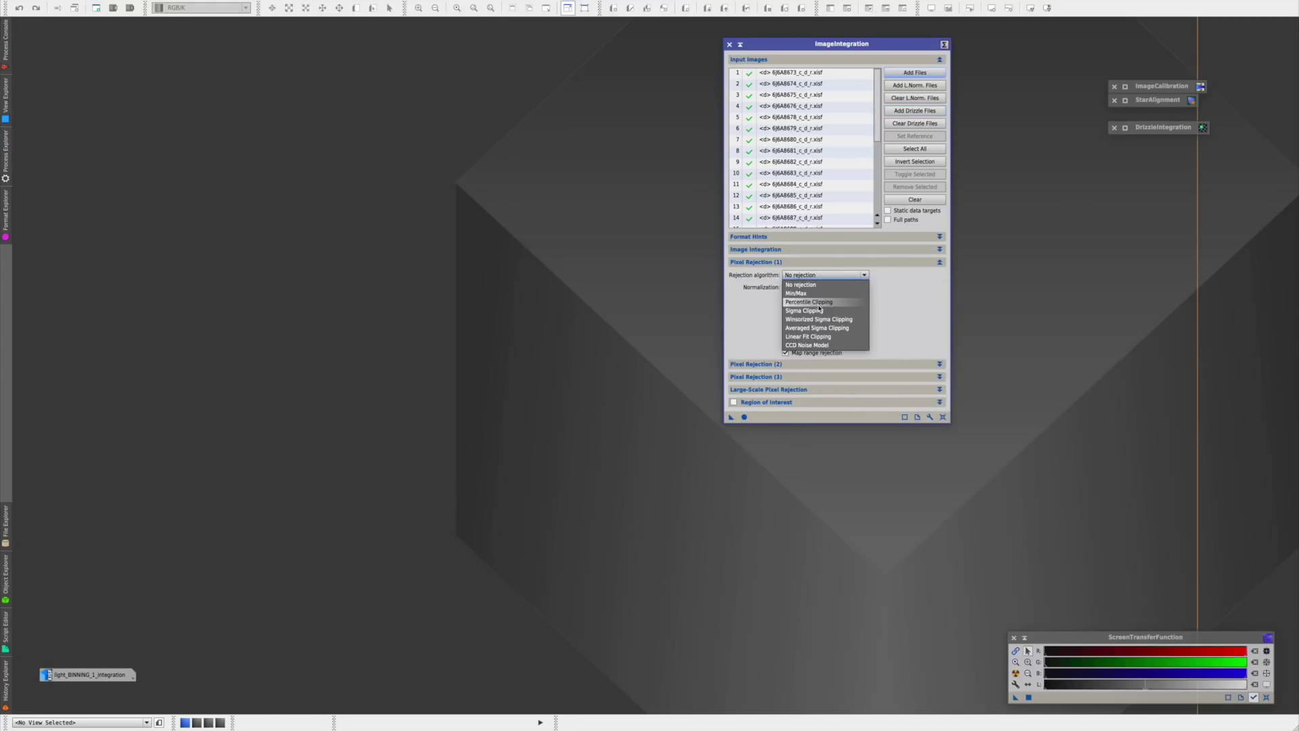
{"action": "left_click", "coordinate": [843, 319]}
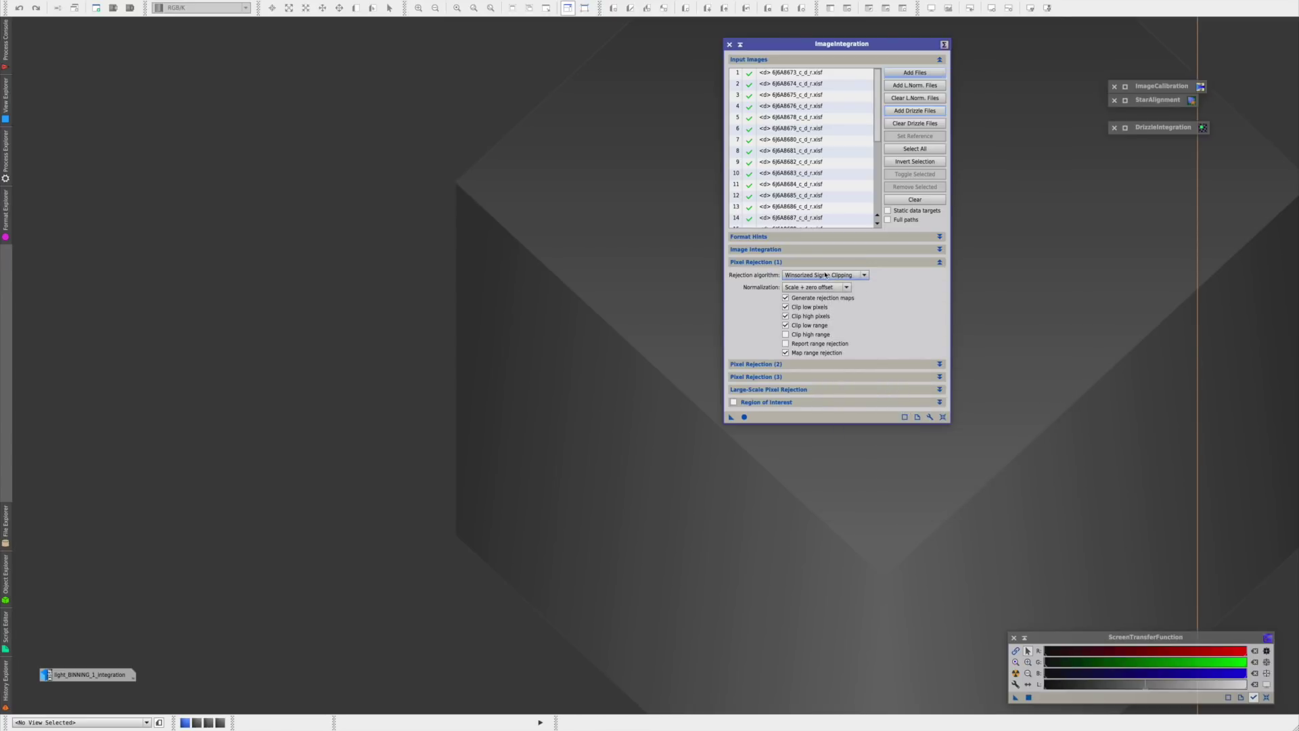
{"action": "left_click", "coordinate": [744, 418]}
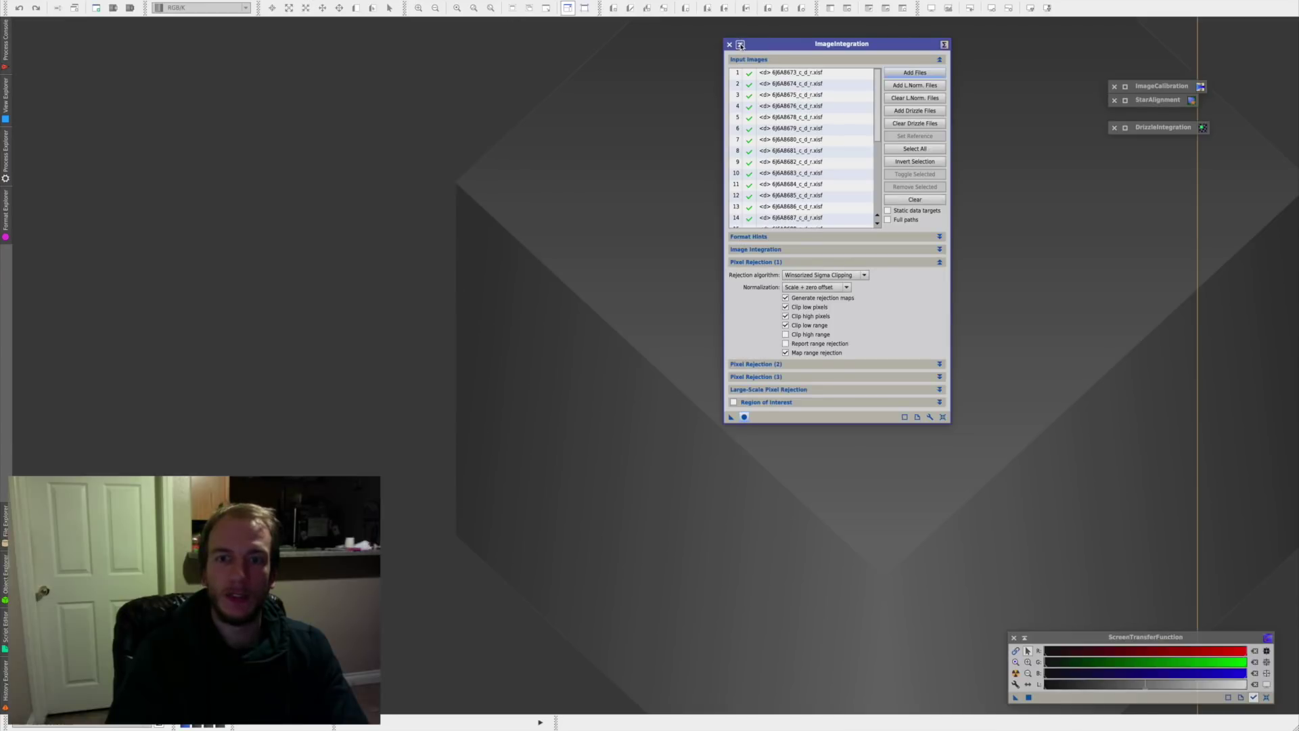
{"action": "left_click", "coordinate": [943, 44]}
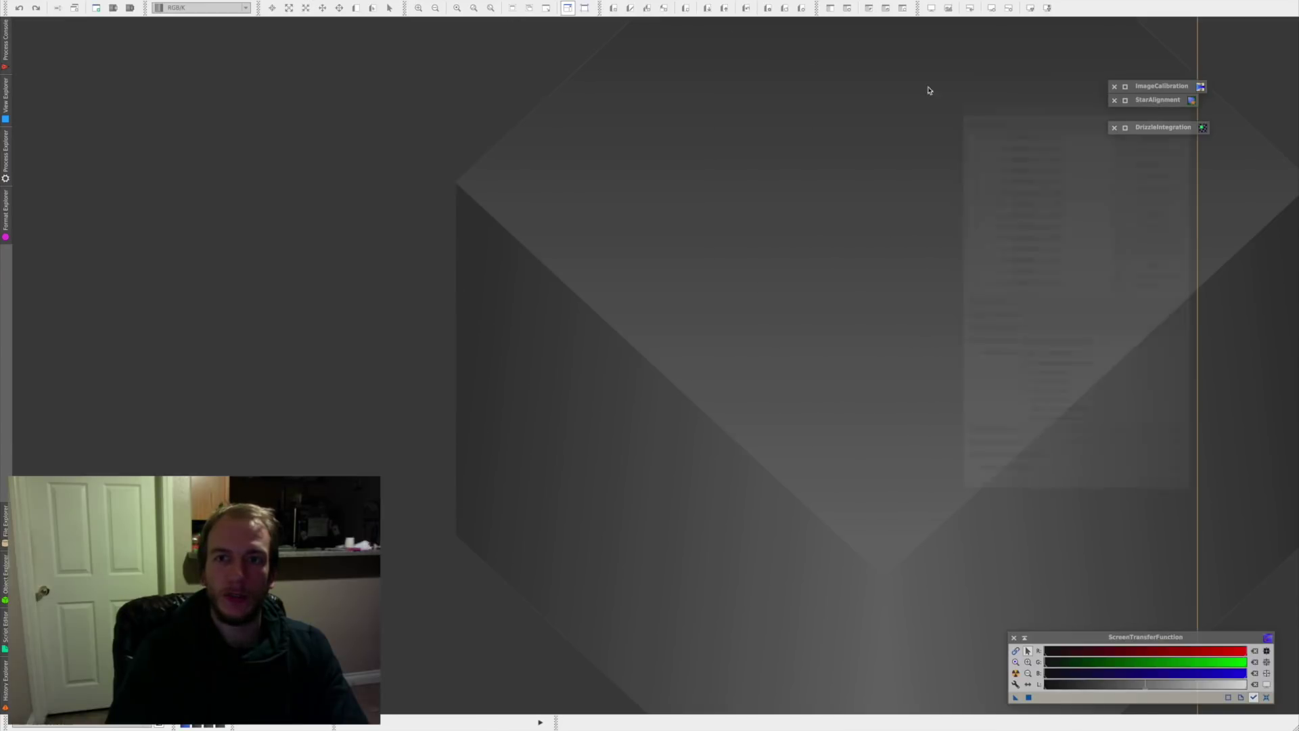
- Run DrizzleIntegration on all .xdrz files from the registered folder, producing M78_Master_with_Drizzle
{"action": "left_click", "coordinate": [1126, 128]}
{"action": "left_click_drag", "start_coordinate": [1191, 54], "coordinate": [885, 72]}
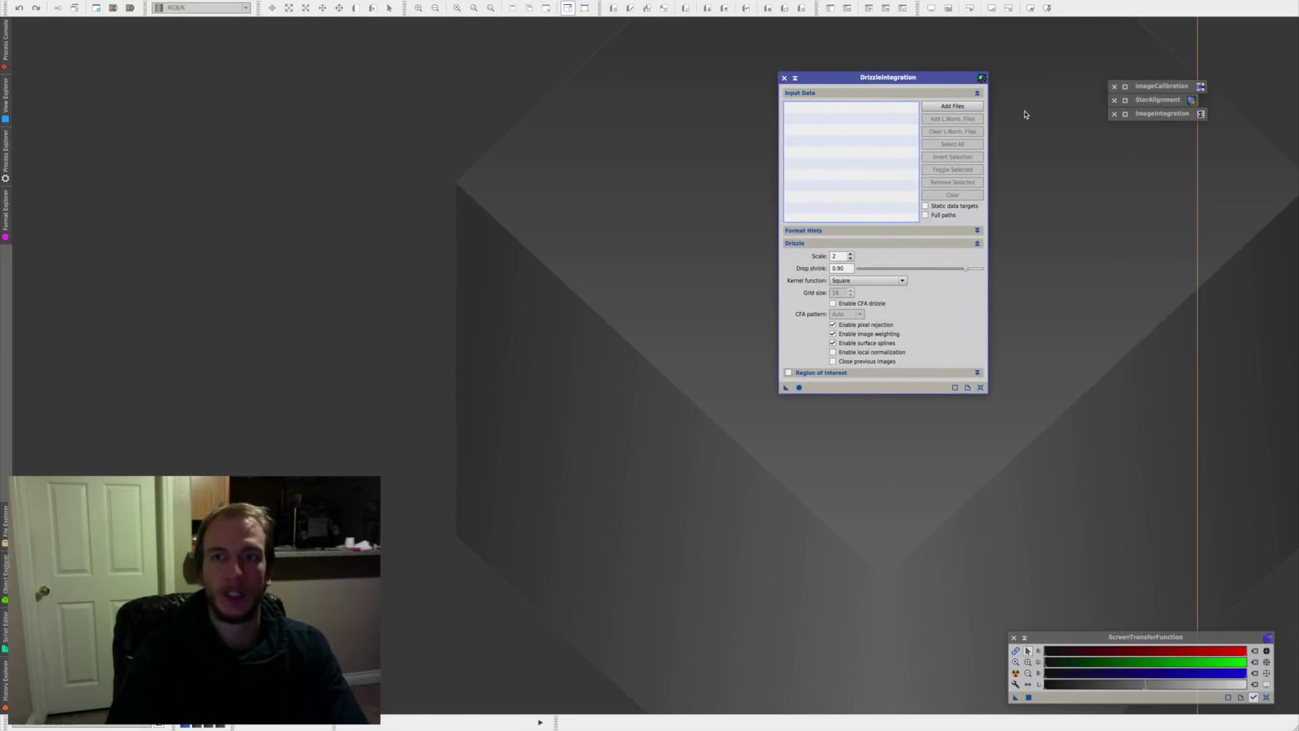
{"action": "left_click", "coordinate": [953, 108]}
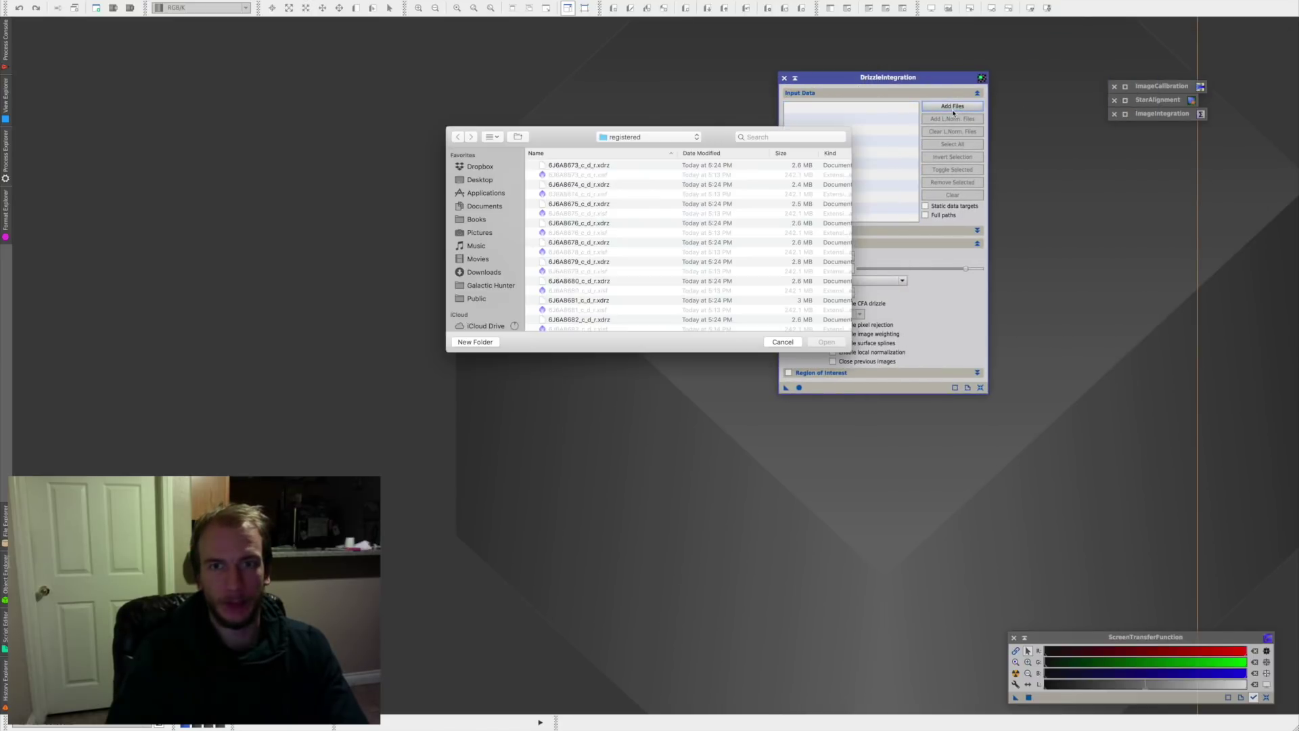
{"action": "left_click", "coordinate": [588, 166]}
{"action": "scroll", "coordinate": [605, 190], "scroll_direction": "up", "scroll_amount": 1}
{"action": "scroll", "coordinate": [595, 324], "scroll_direction": "down", "scroll_amount": 5}
{"action": "left_click", "coordinate": [597, 316], "text": "shift"}
{"action": "left_click", "coordinate": [827, 342]}
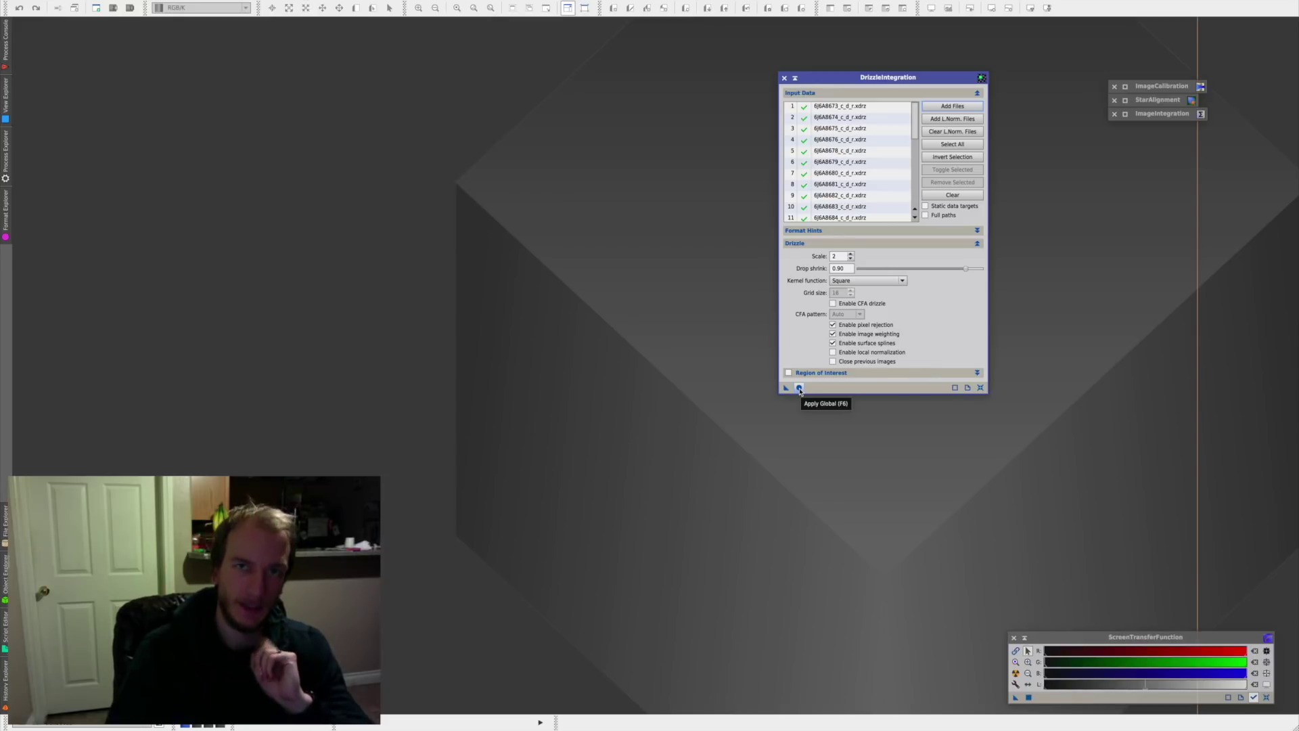
{"action": "left_click", "coordinate": [799, 390]}
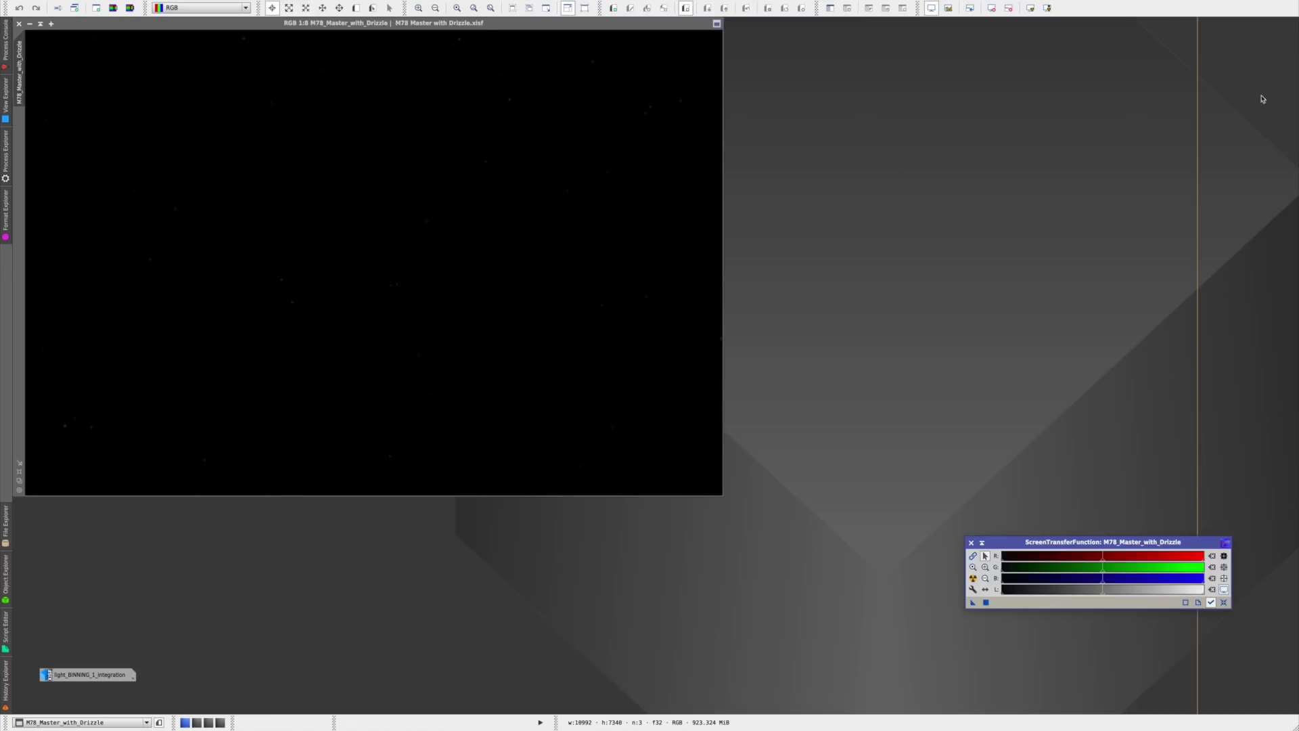
- Restore the light_BINNING_1_integration icon beside the drizzle master
{"action": "left_click", "coordinate": [340, 27]}
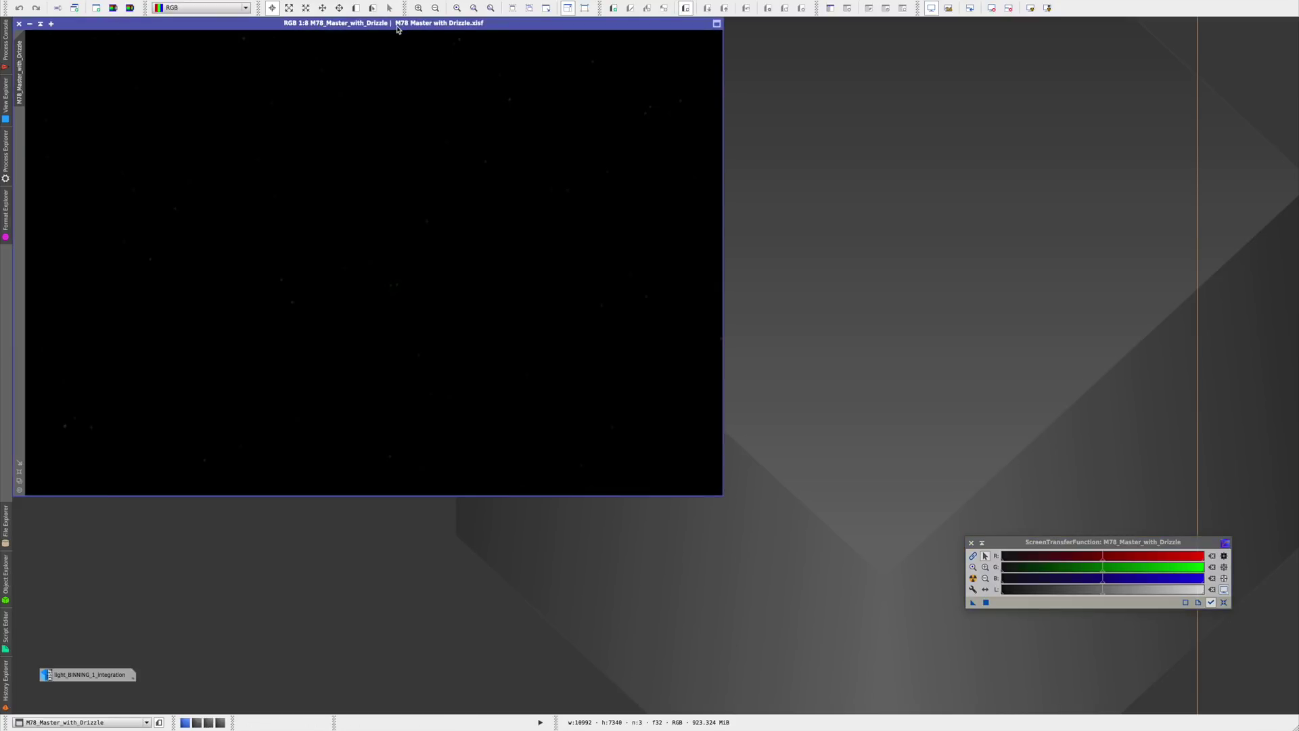
{"action": "double_click", "coordinate": [94, 677]}
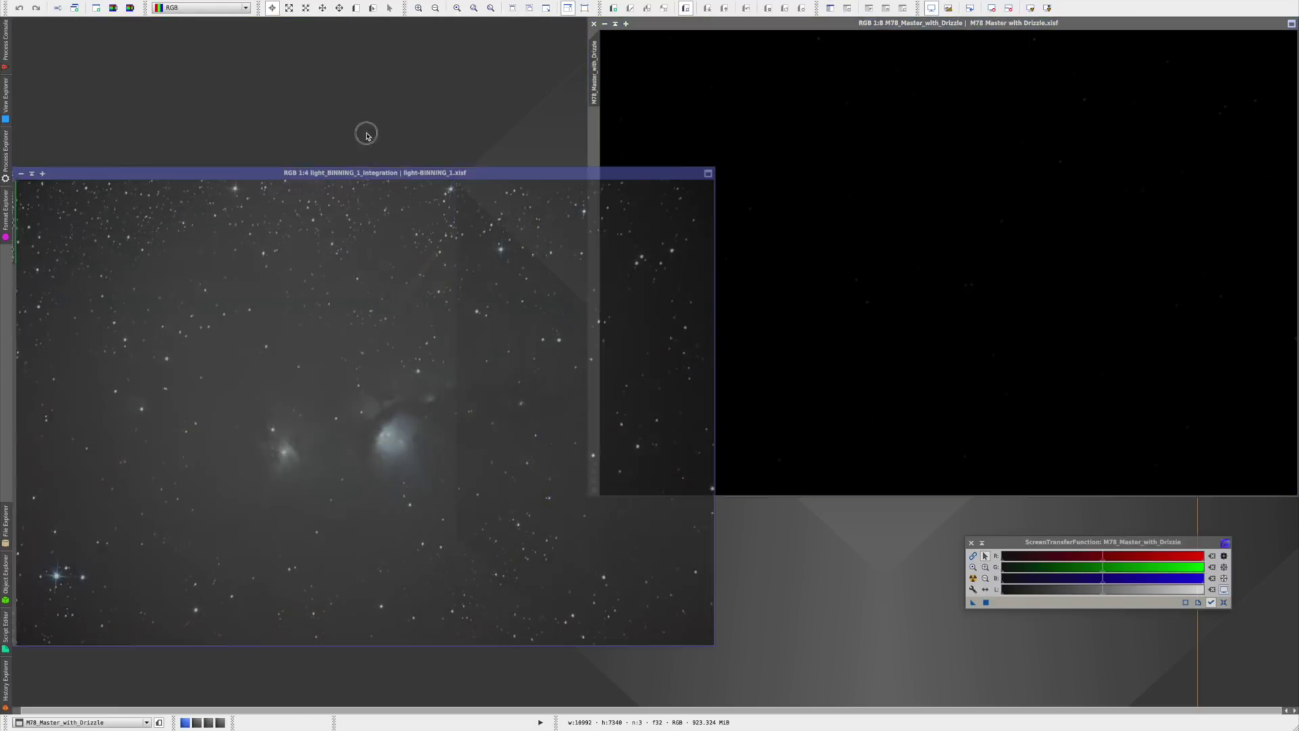
- Auto-stretch M78_Master_with_Drizzle and zoom in to compare it with the non-drizzle master
{"action": "left_click", "coordinate": [941, 410]}
{"action": "left_click", "coordinate": [973, 579]}
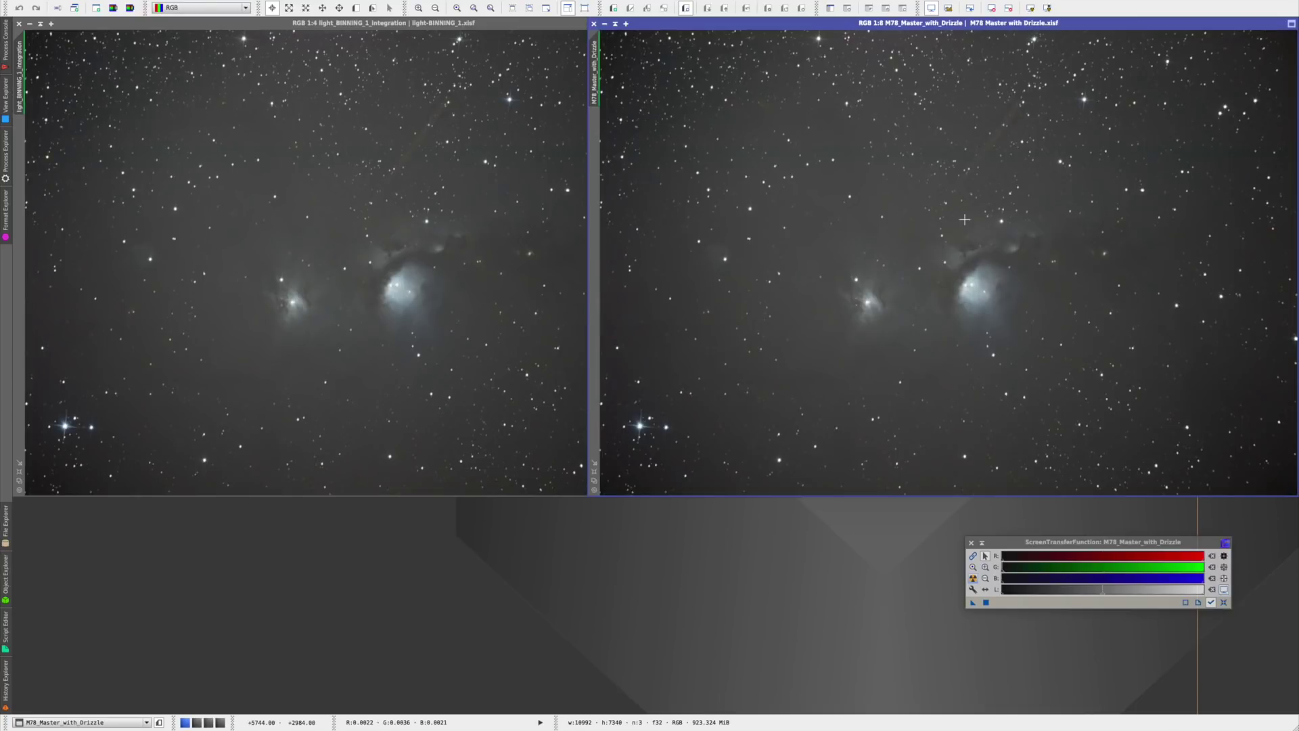
{"action": "left_click", "coordinate": [466, 273]}
{"action": "left_click", "coordinate": [729, 277]}
{"action": "scroll", "coordinate": [717, 255], "scroll_direction": "up", "scroll_amount": 2}
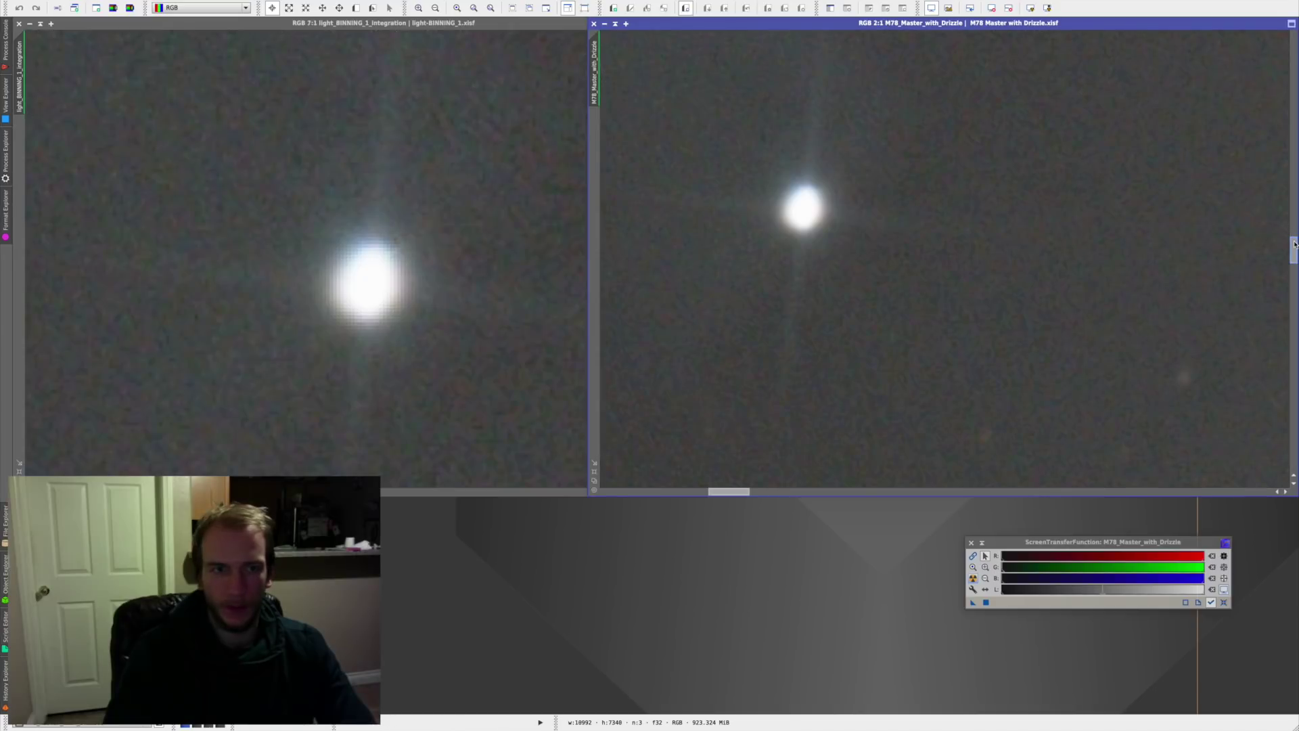
{"action": "left_click_drag", "start_coordinate": [1294, 242], "coordinate": [1293, 238]}
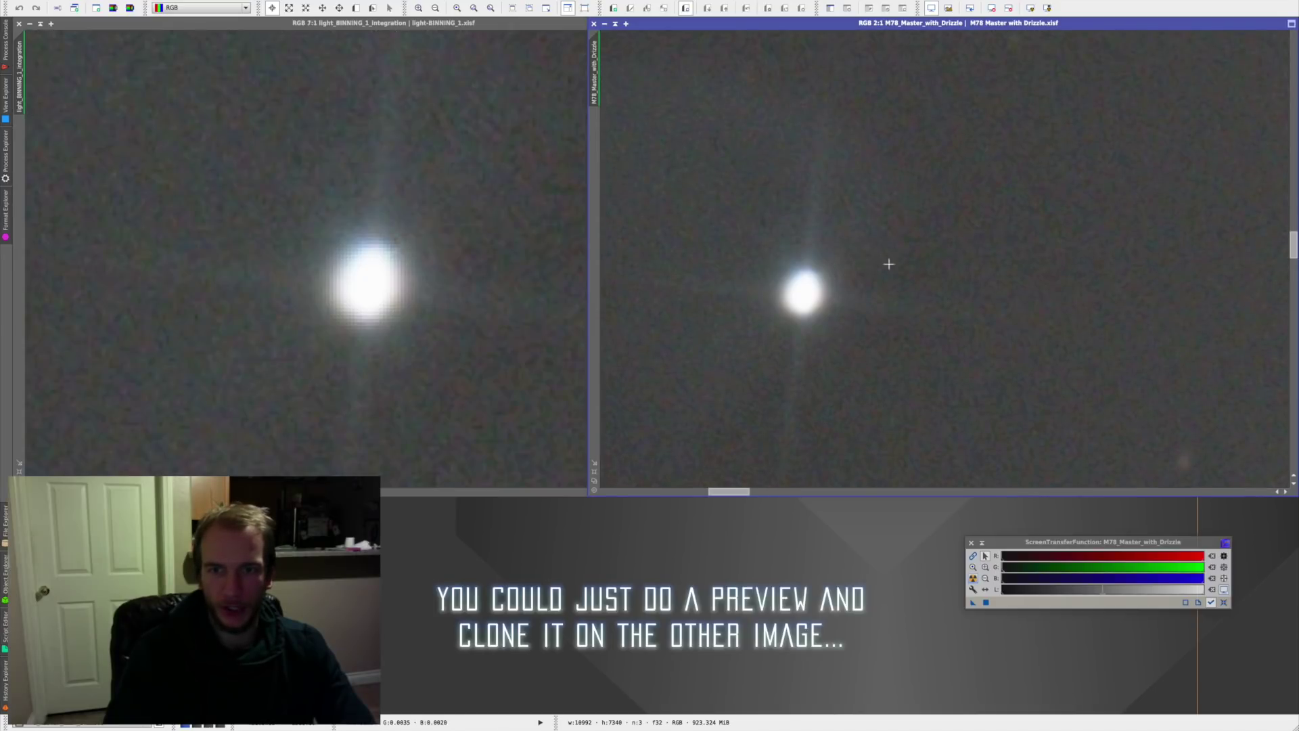
{"action": "scroll", "coordinate": [823, 269], "scroll_direction": "up", "scroll_amount": 1}
{"action": "scroll", "coordinate": [822, 268], "scroll_direction": "up", "scroll_amount": 1}
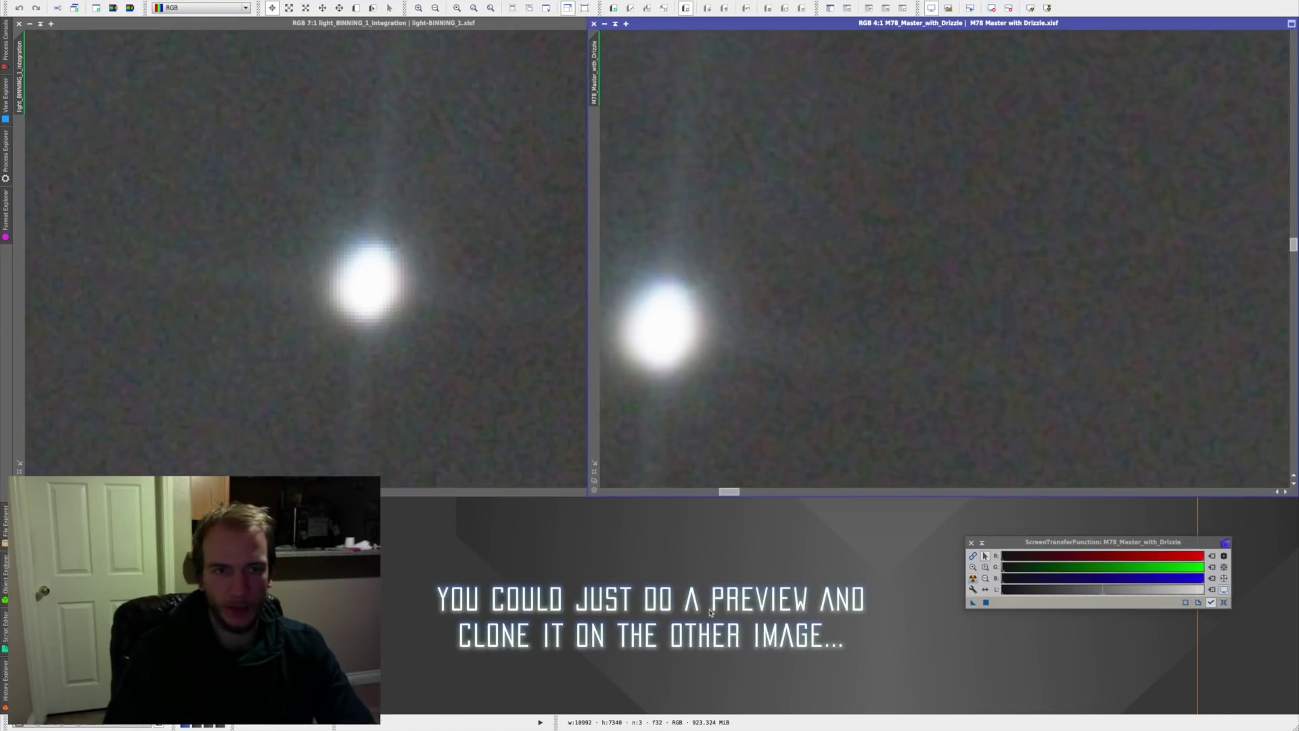
{"action": "left_click_drag", "start_coordinate": [730, 492], "coordinate": [724, 493]}
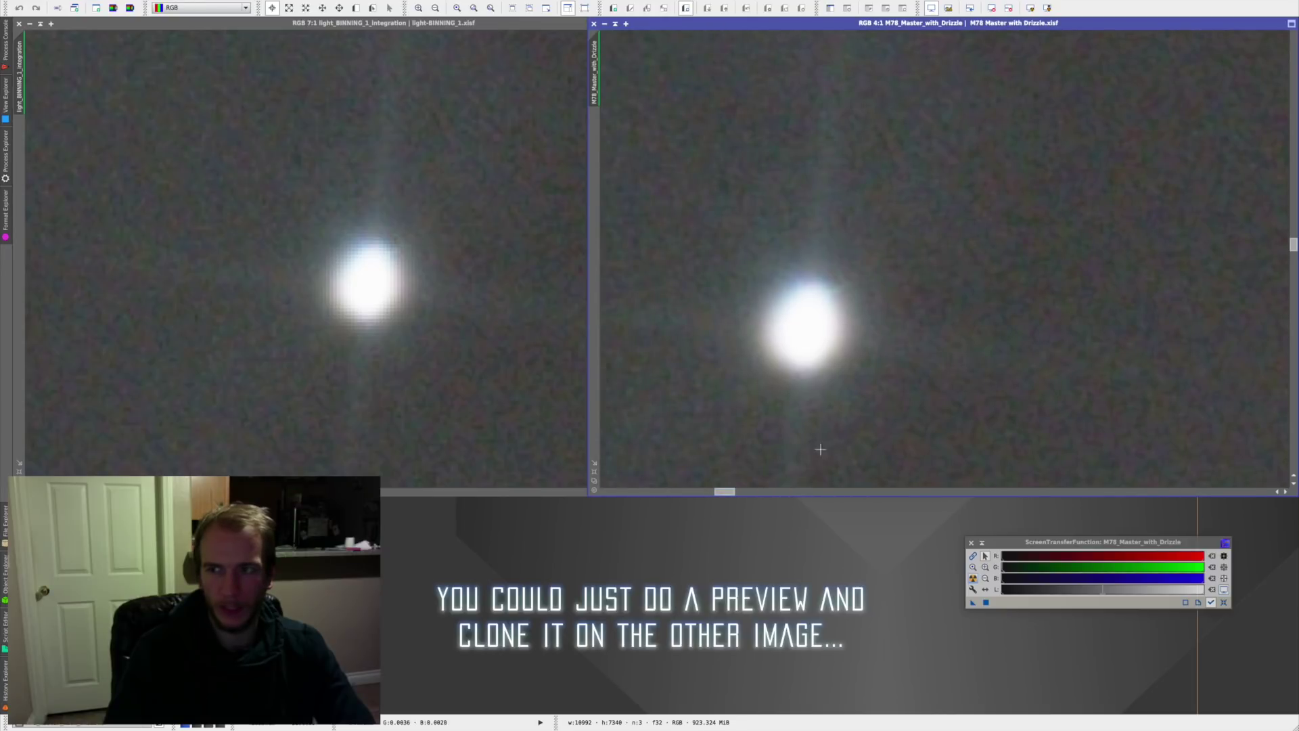
{"action": "left_click_drag", "start_coordinate": [1293, 245], "coordinate": [1293, 247]}
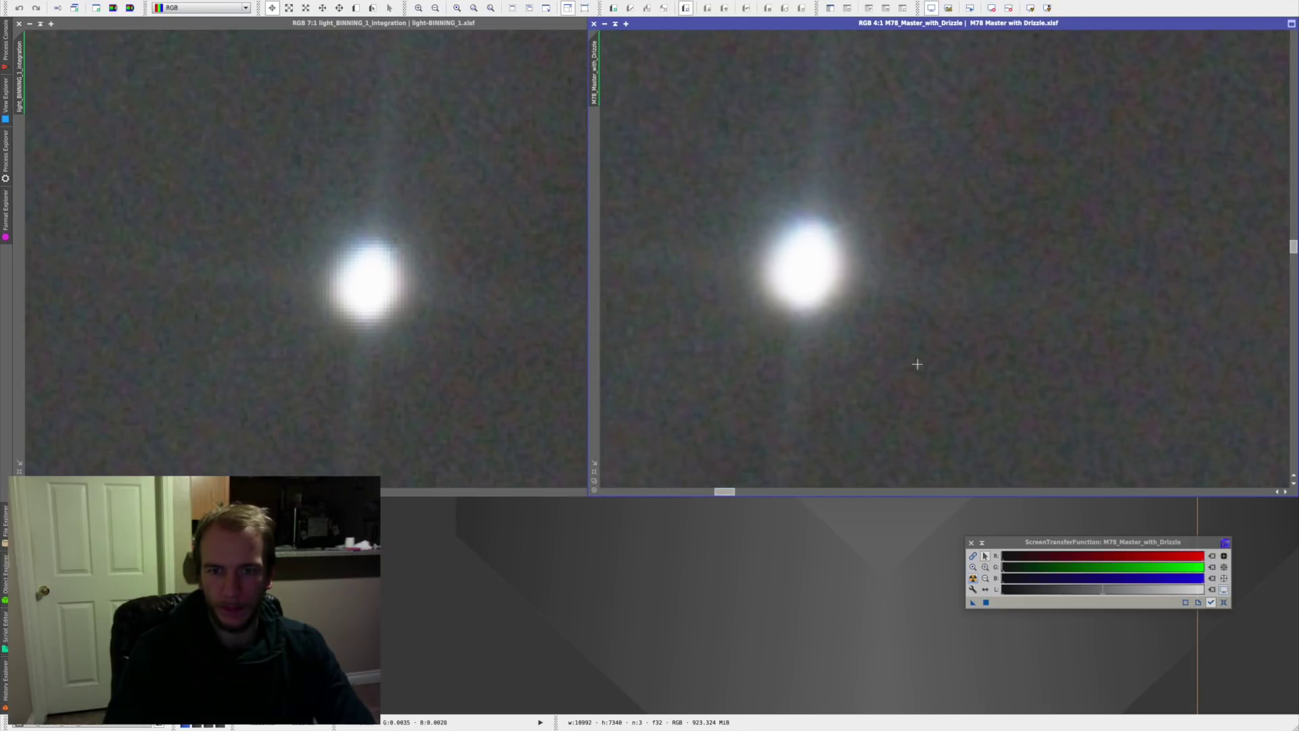
{"action": "left_click_drag", "start_coordinate": [709, 496], "coordinate": [704, 495]}
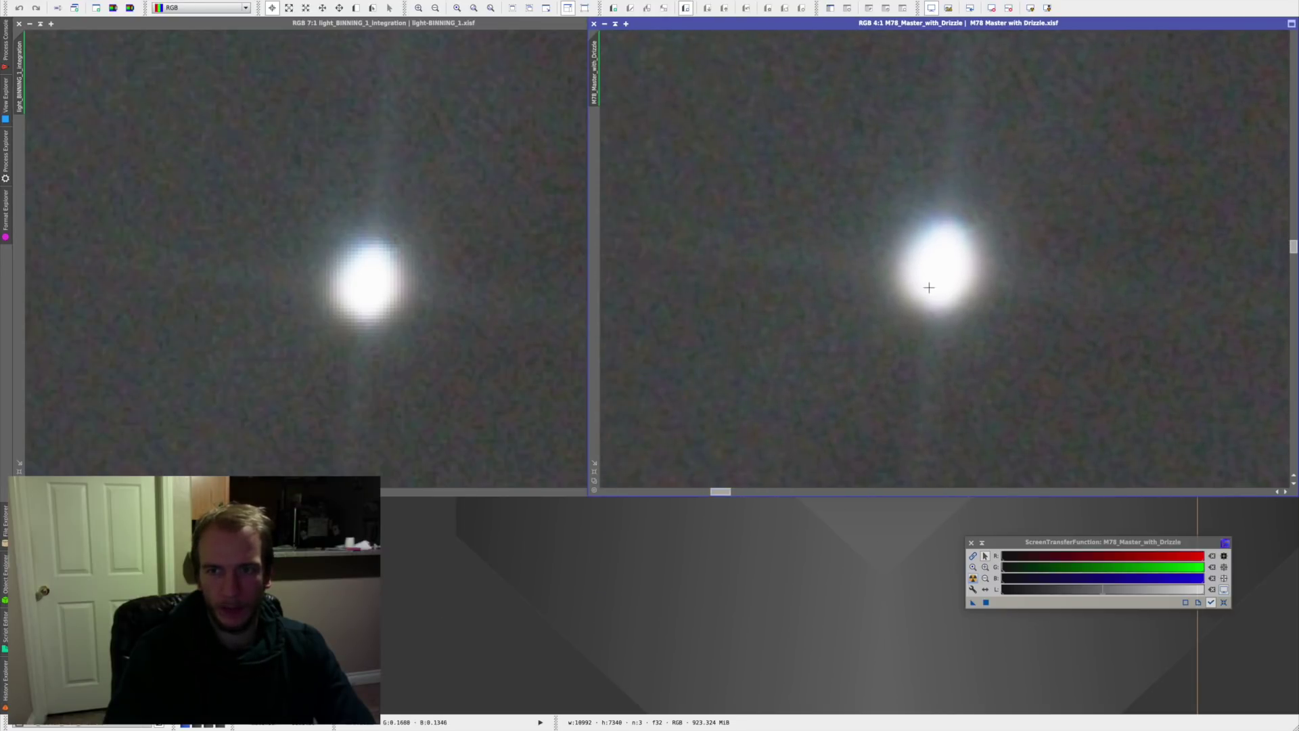
{"action": "scroll", "coordinate": [925, 276], "scroll_direction": "up", "scroll_amount": 1}
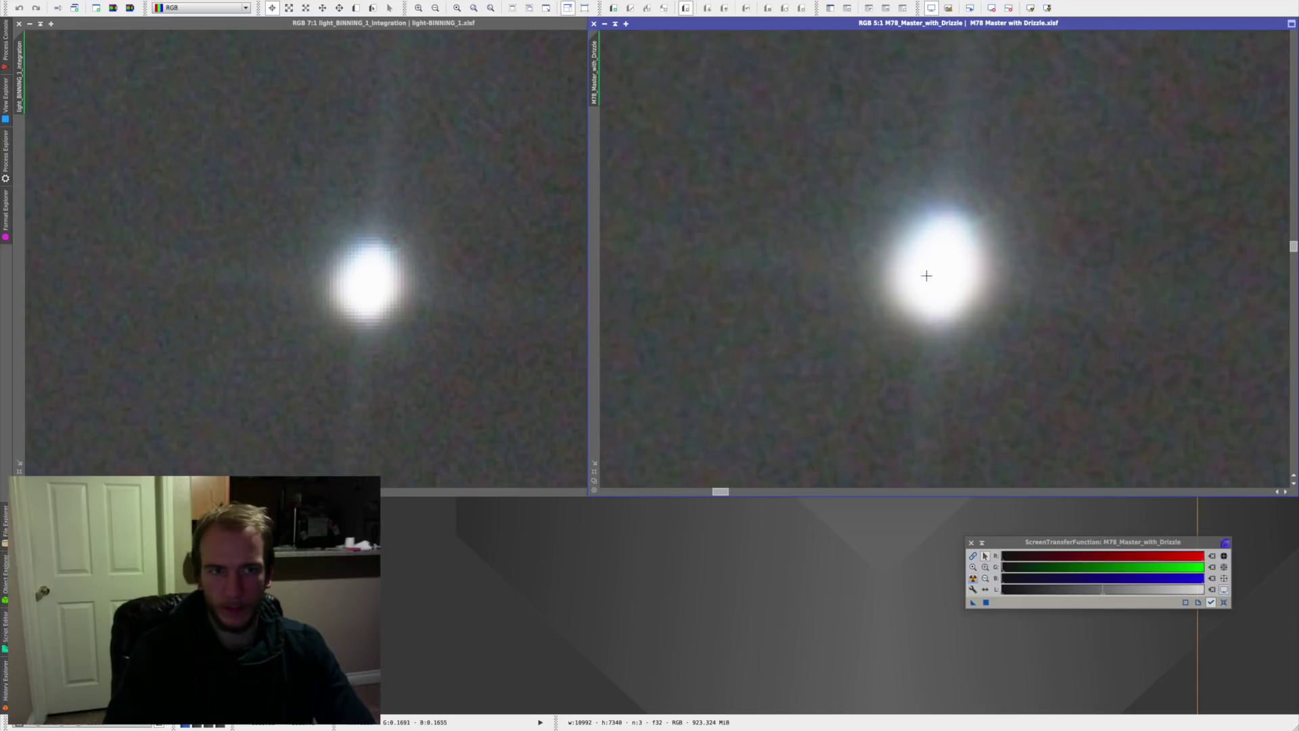
{"action": "left_click", "coordinate": [450, 268]}
{"action": "scroll", "coordinate": [367, 266], "scroll_direction": "up", "scroll_amount": 1}
{"action": "scroll", "coordinate": [367, 267], "scroll_direction": "up", "scroll_amount": 1}
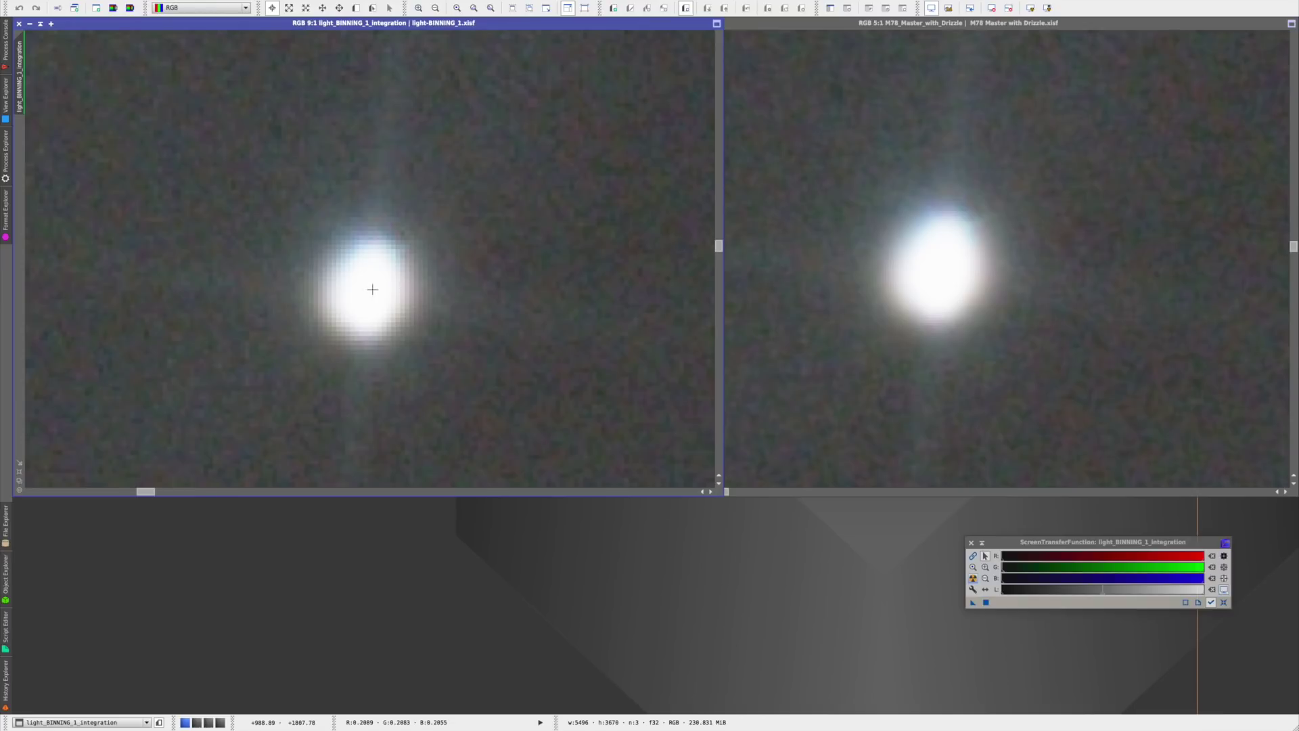
{"action": "scroll", "coordinate": [372, 290], "scroll_direction": "up", "scroll_amount": 1}
{"action": "left_click_drag", "start_coordinate": [723, 249], "coordinate": [722, 251]}
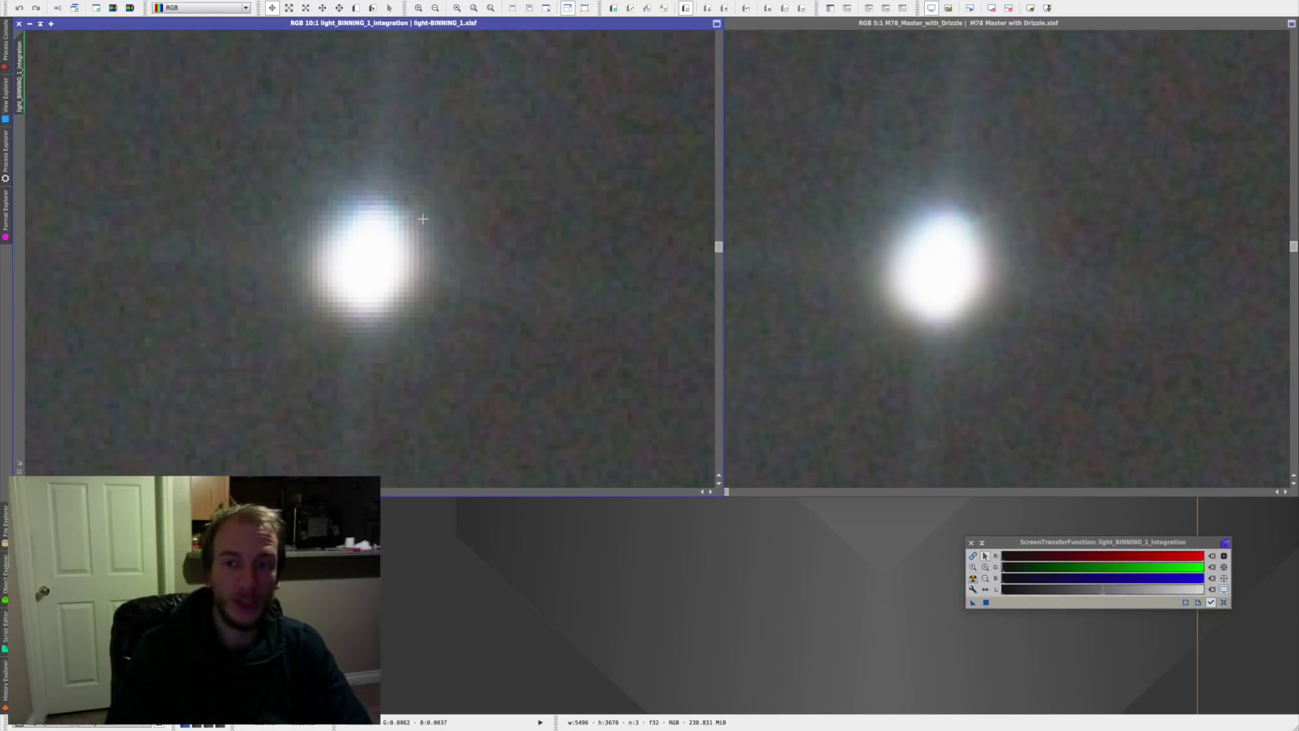
{"action": "left_click", "coordinate": [964, 244]}
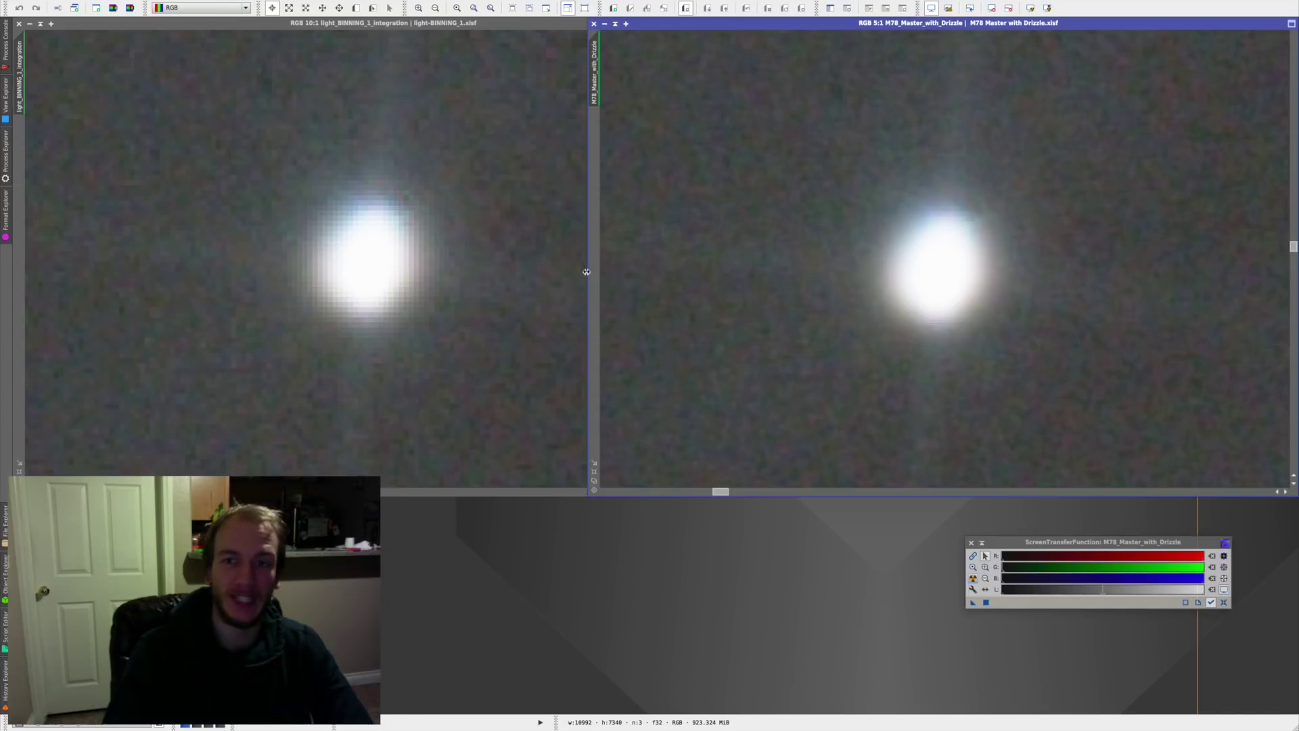
{"action": "left_click", "coordinate": [480, 253]}
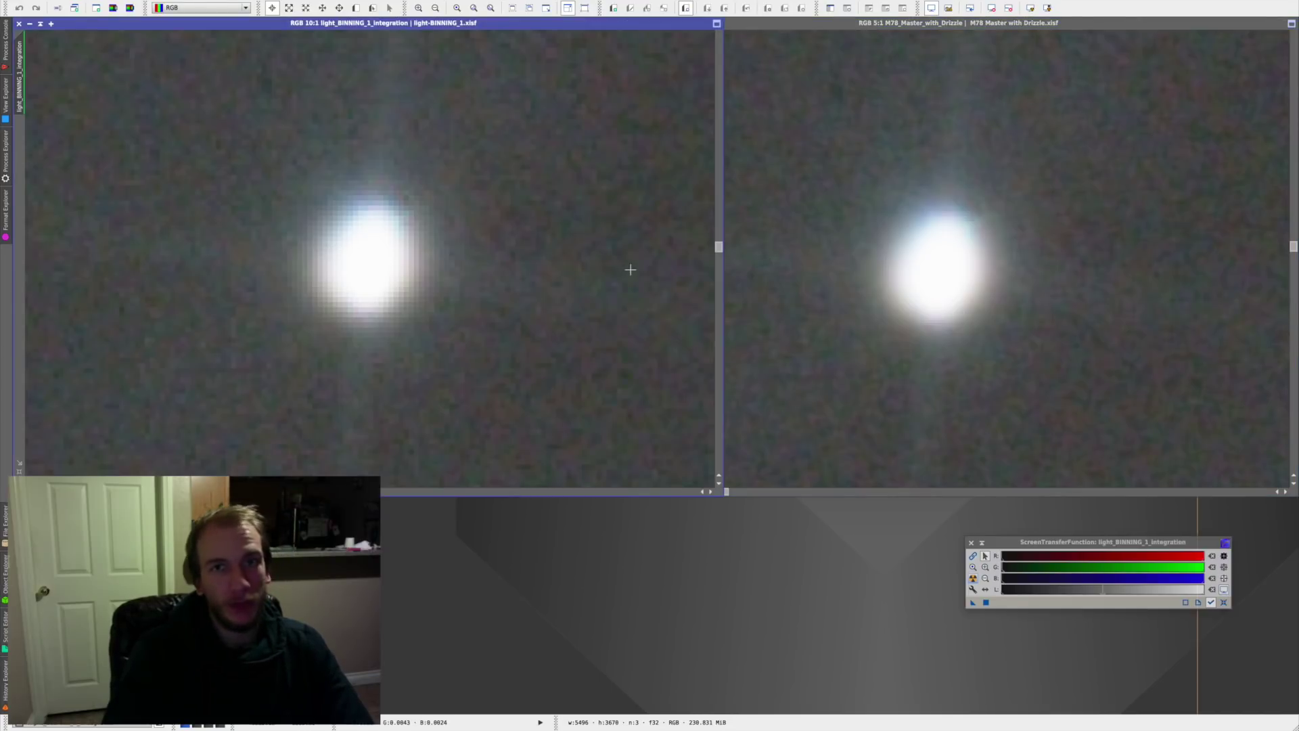
{"action": "left_click", "coordinate": [882, 312]}
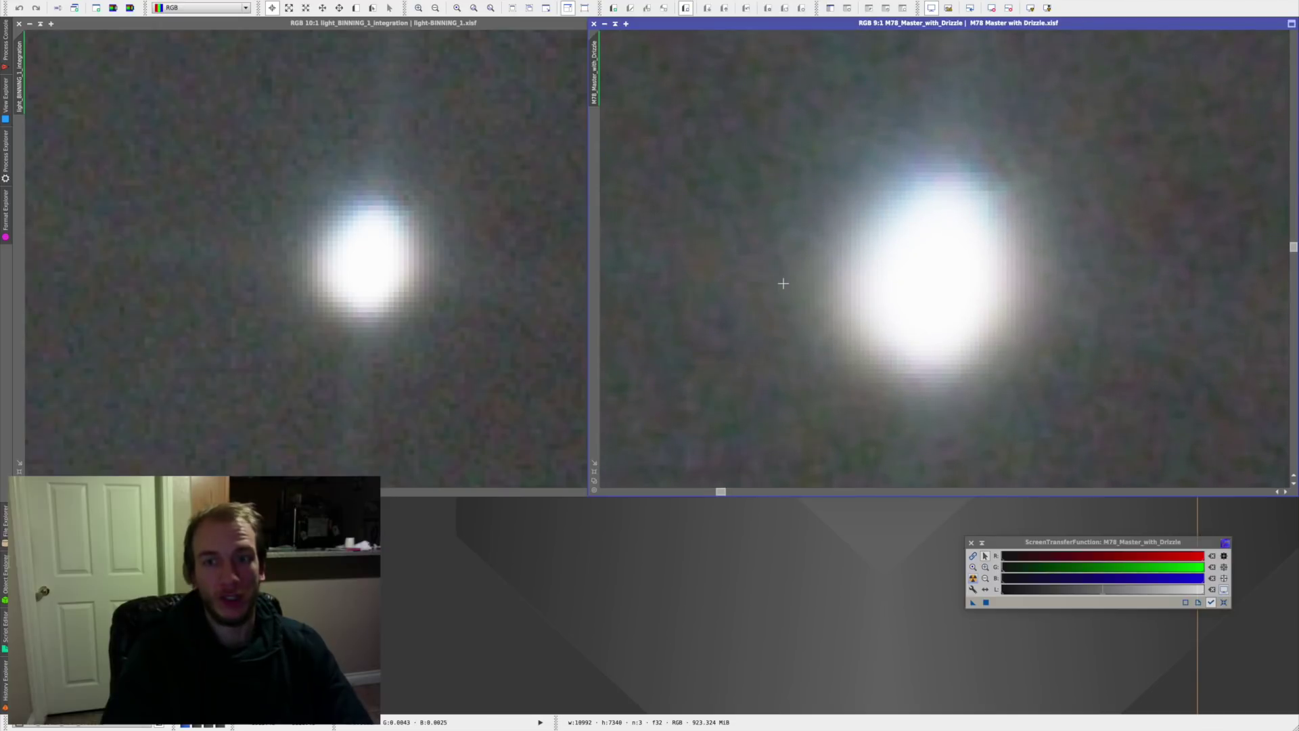
{"action": "scroll", "coordinate": [784, 283], "scroll_direction": "down", "scroll_amount": 2}
{"action": "scroll", "coordinate": [783, 284], "scroll_direction": "down", "scroll_amount": 2}
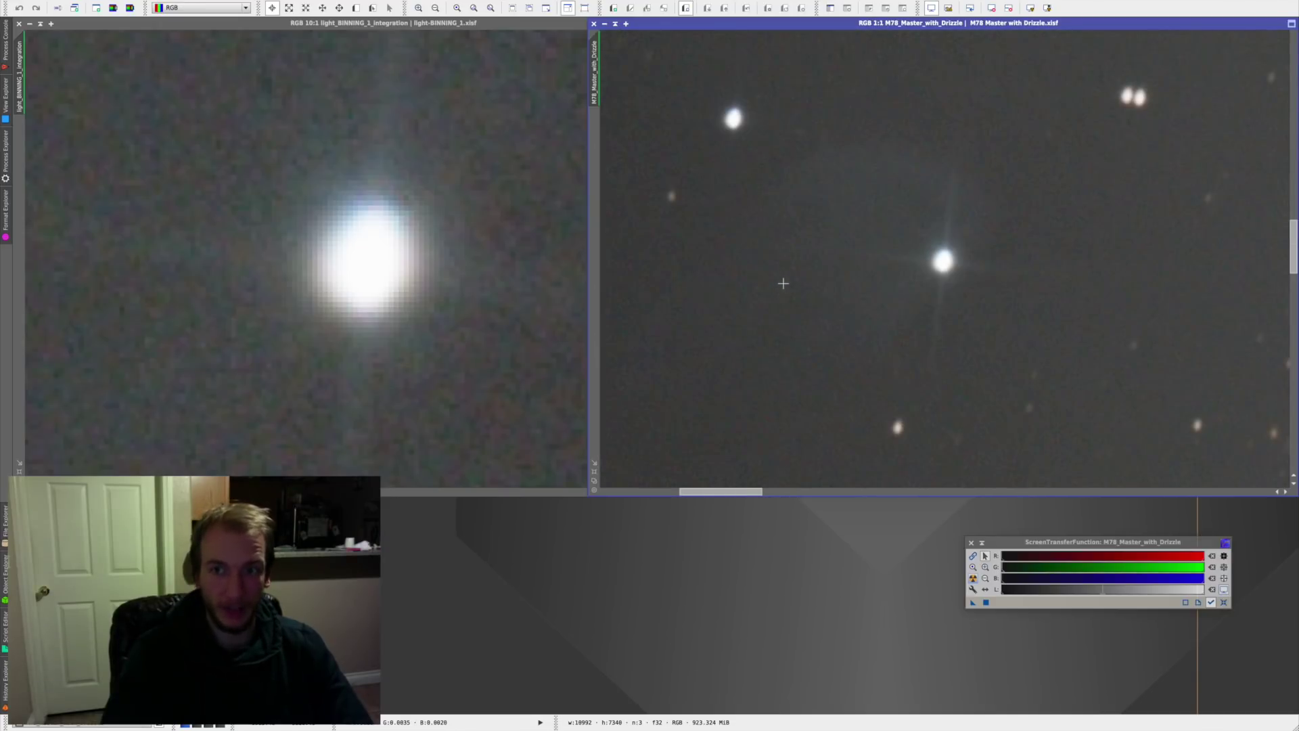
{"action": "scroll", "coordinate": [783, 283], "scroll_direction": "down", "scroll_amount": 5}
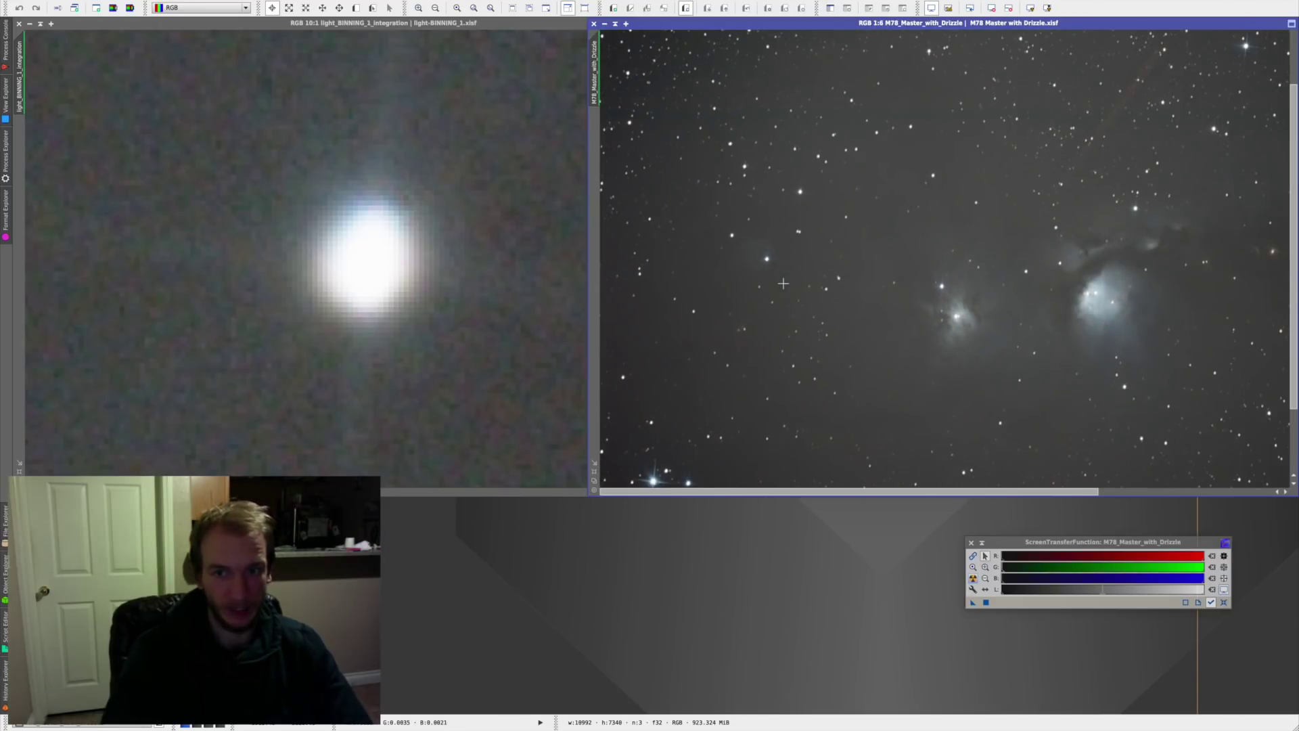
{"action": "scroll", "coordinate": [783, 284], "scroll_direction": "down", "scroll_amount": 1}
{"action": "scroll", "coordinate": [783, 283], "scroll_direction": "down", "scroll_amount": 1}
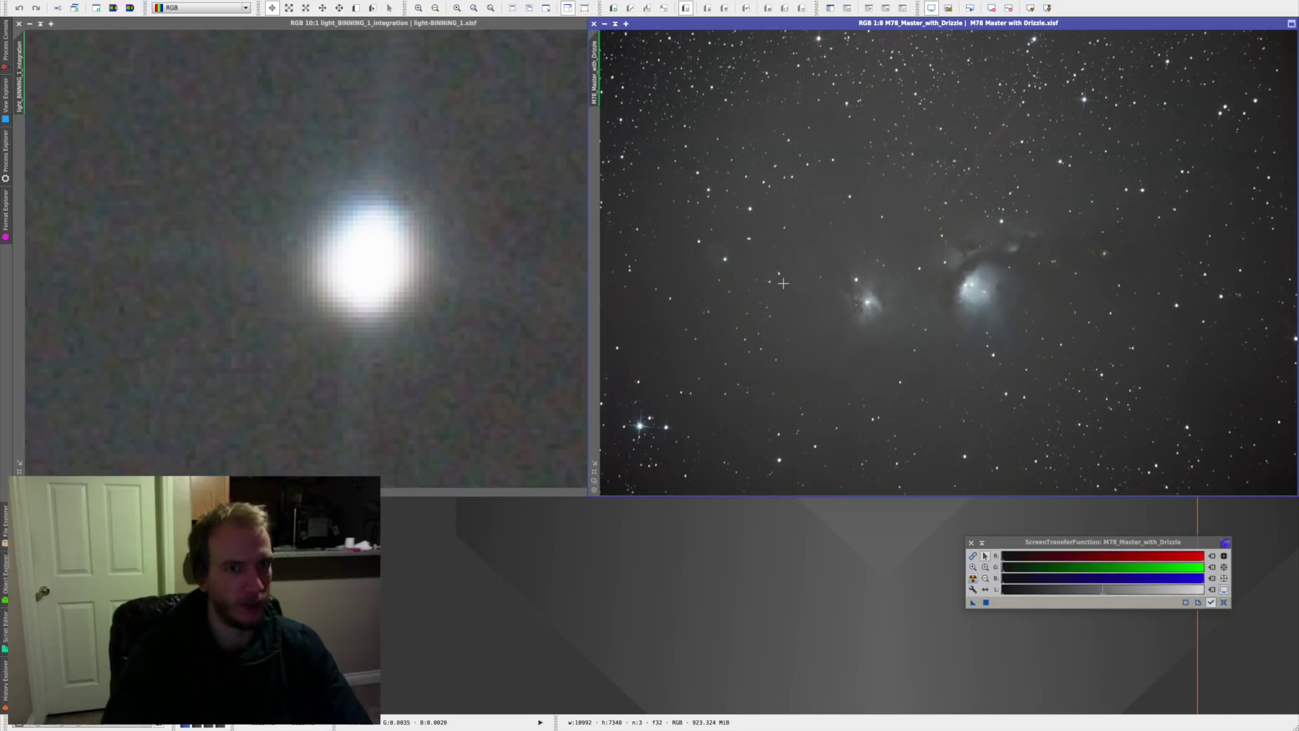
{"action": "left_click", "coordinate": [310, 251]}
{"action": "scroll", "coordinate": [310, 251], "scroll_direction": "down", "scroll_amount": 12}
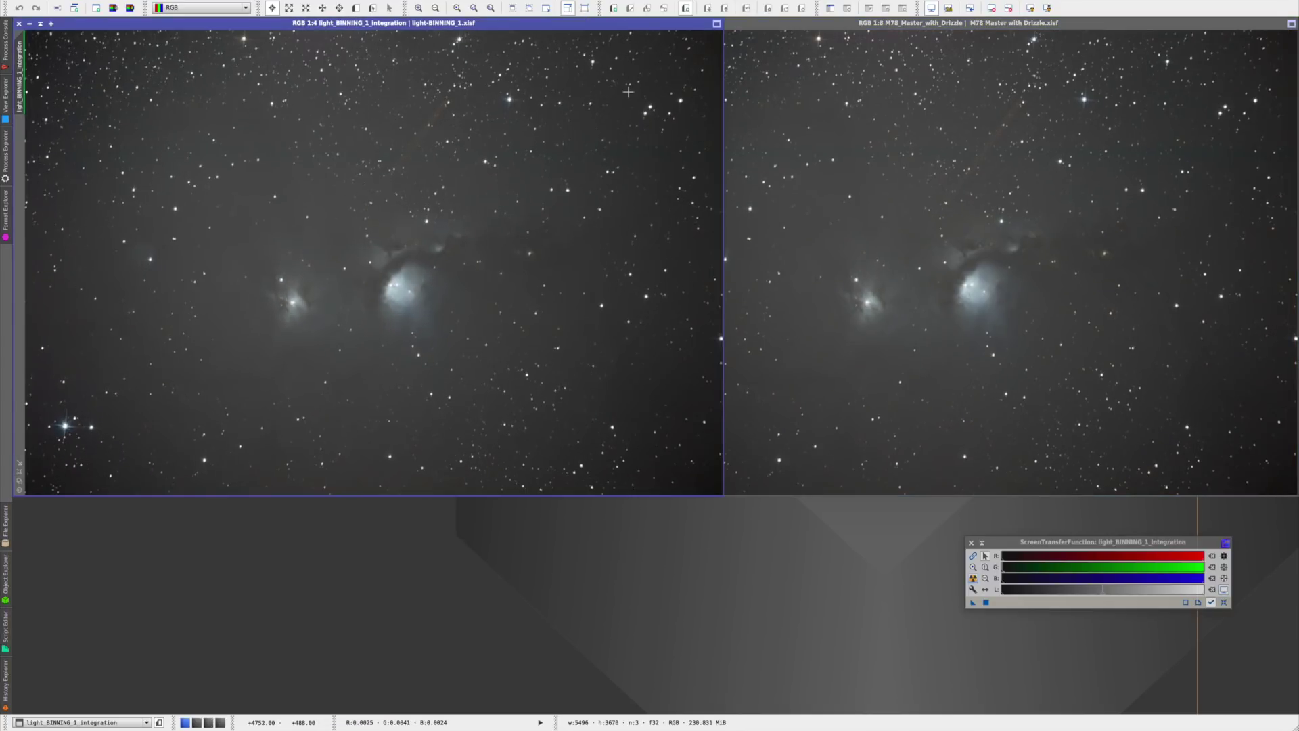
{"action": "left_click", "coordinate": [19, 23]}
- Save the drizzle master as 6J6A8699.xisf in the M78 Processing files folder
{"action": "left_click_drag", "start_coordinate": [932, 23], "coordinate": [356, 27]}
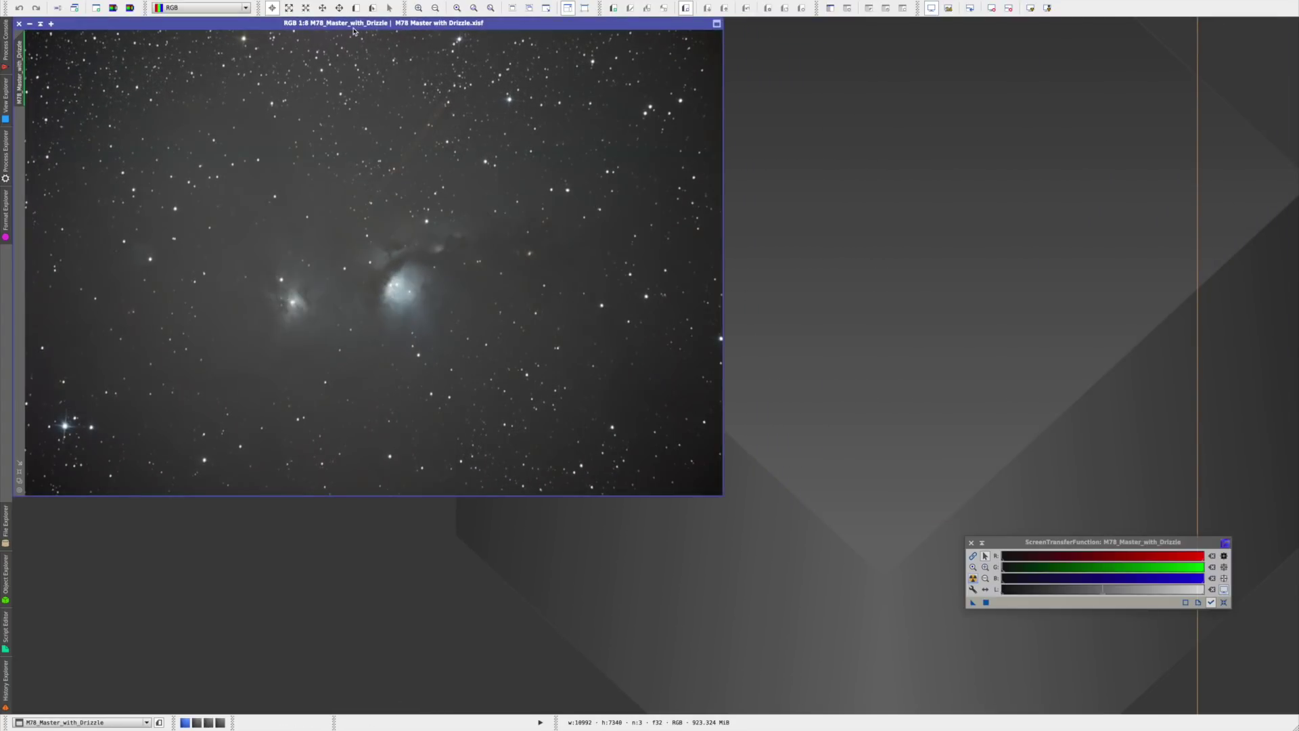
{"action": "left_click", "coordinate": [77, 8]}
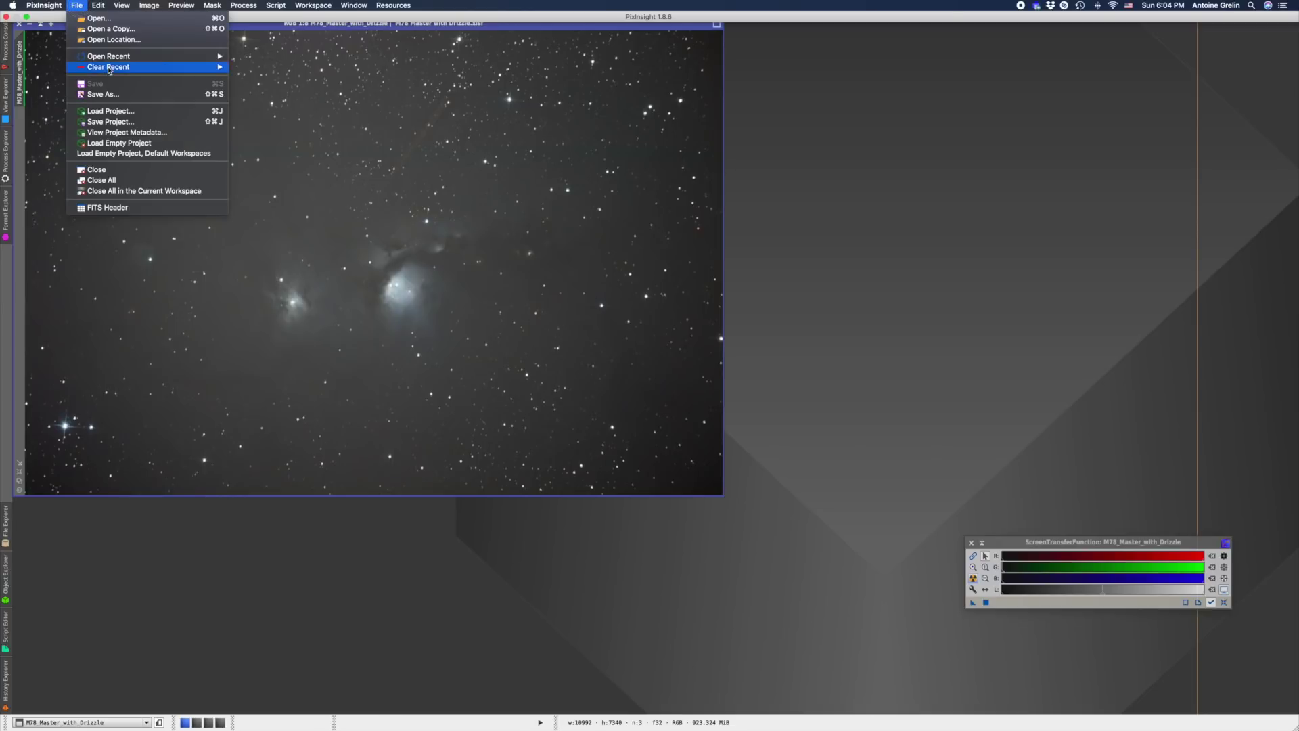
{"action": "left_click", "coordinate": [136, 69]}
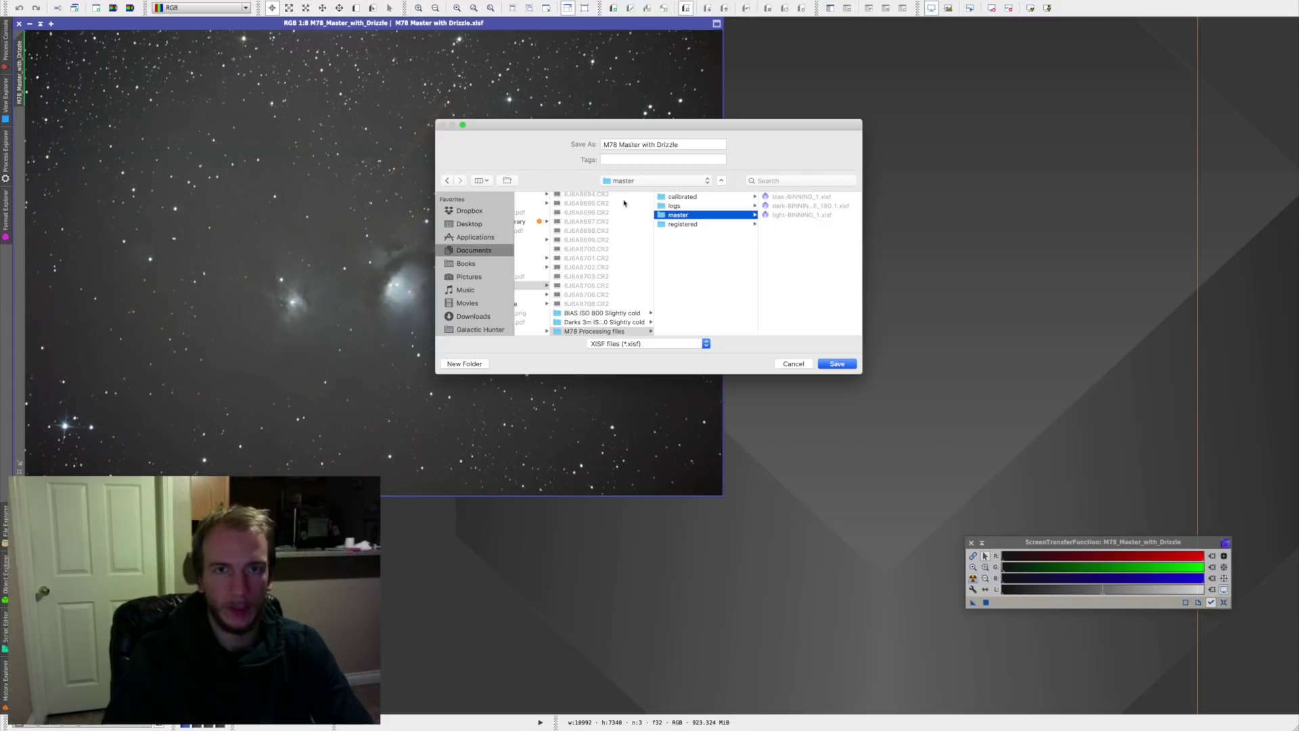
{"action": "left_click", "coordinate": [623, 346]}
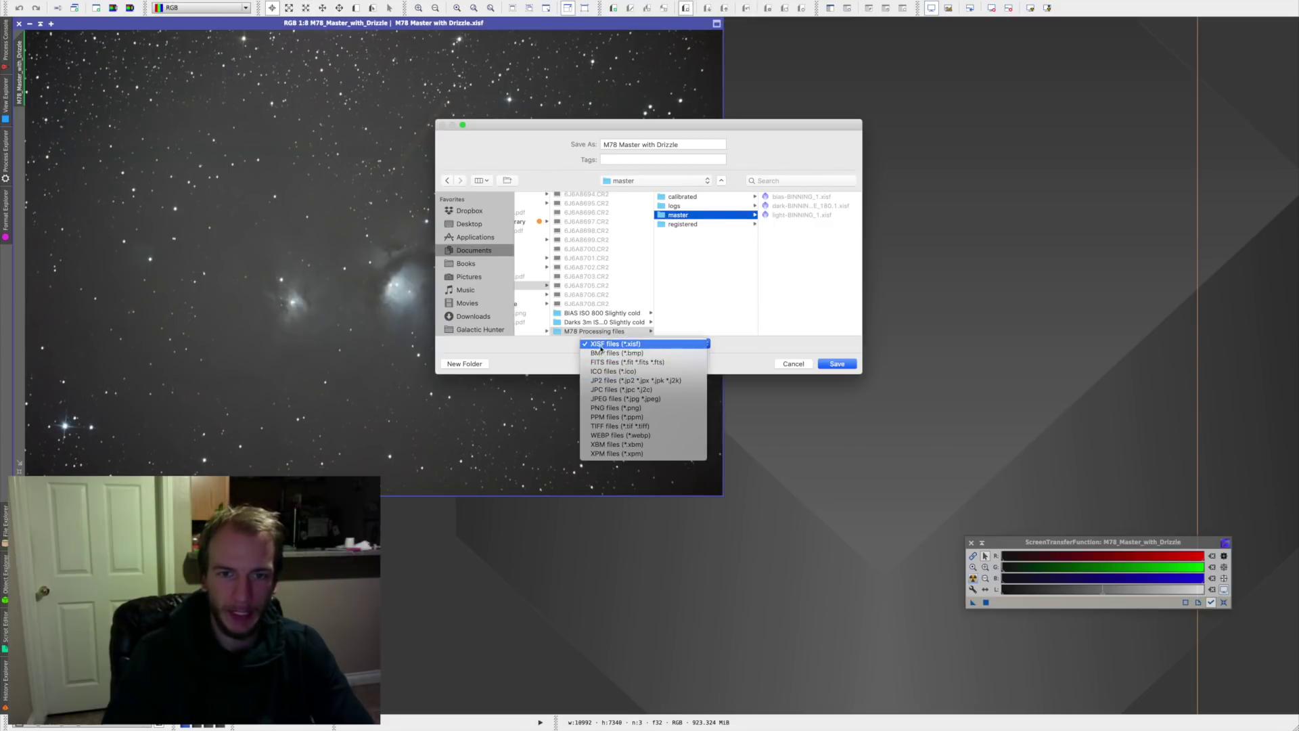
{"action": "left_click", "coordinate": [602, 347]}
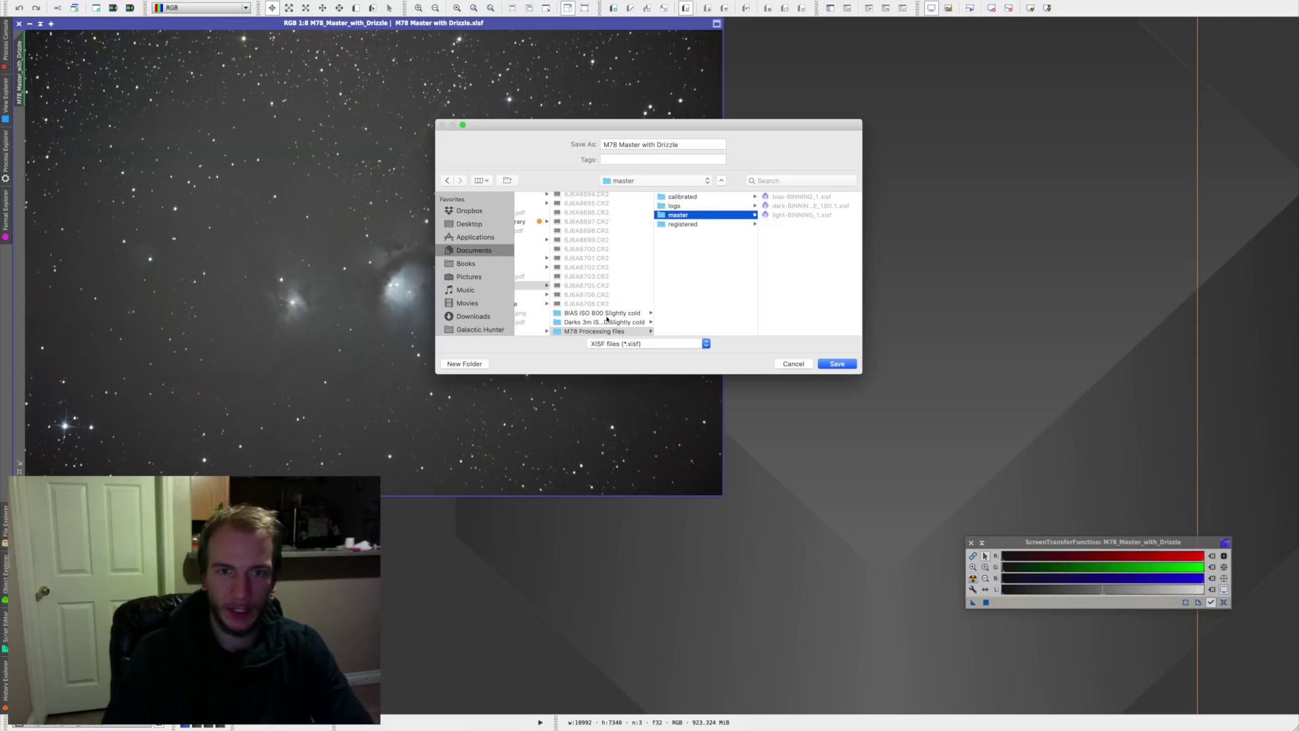
{"action": "left_click", "coordinate": [698, 301]}
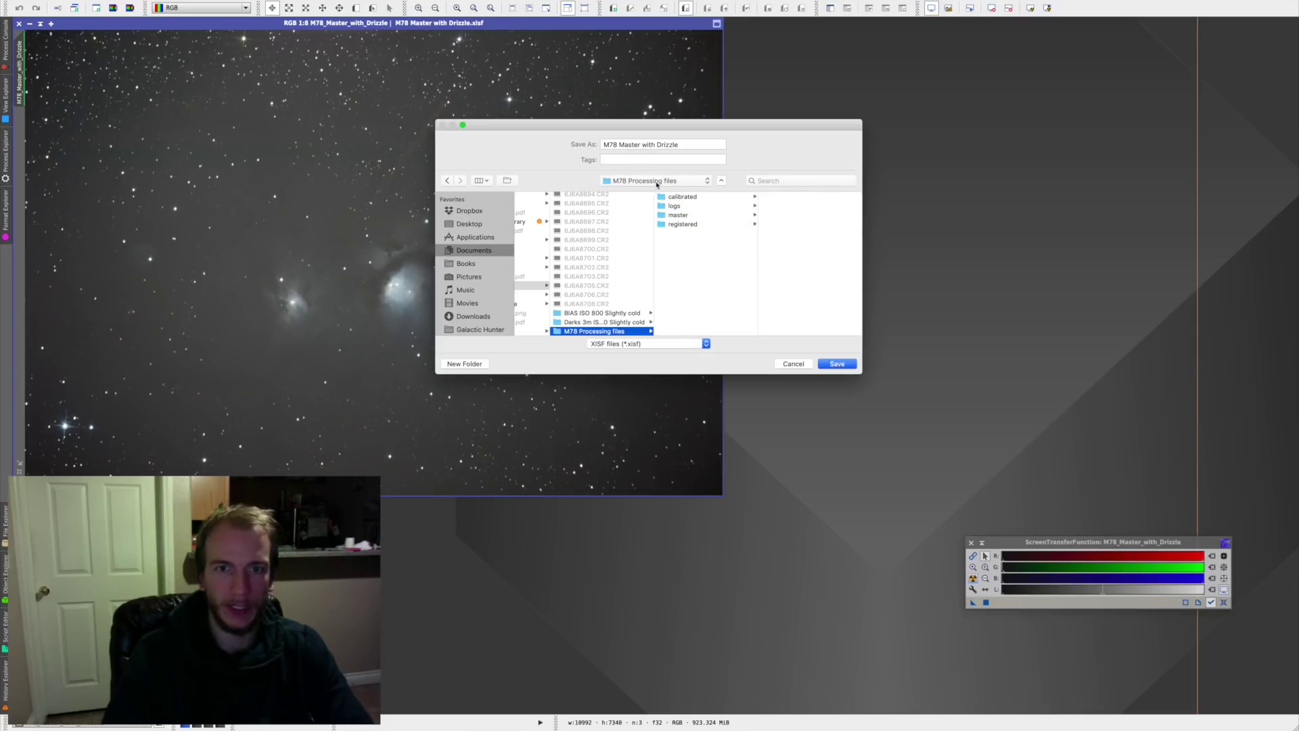
{"action": "left_click", "coordinate": [605, 144]}
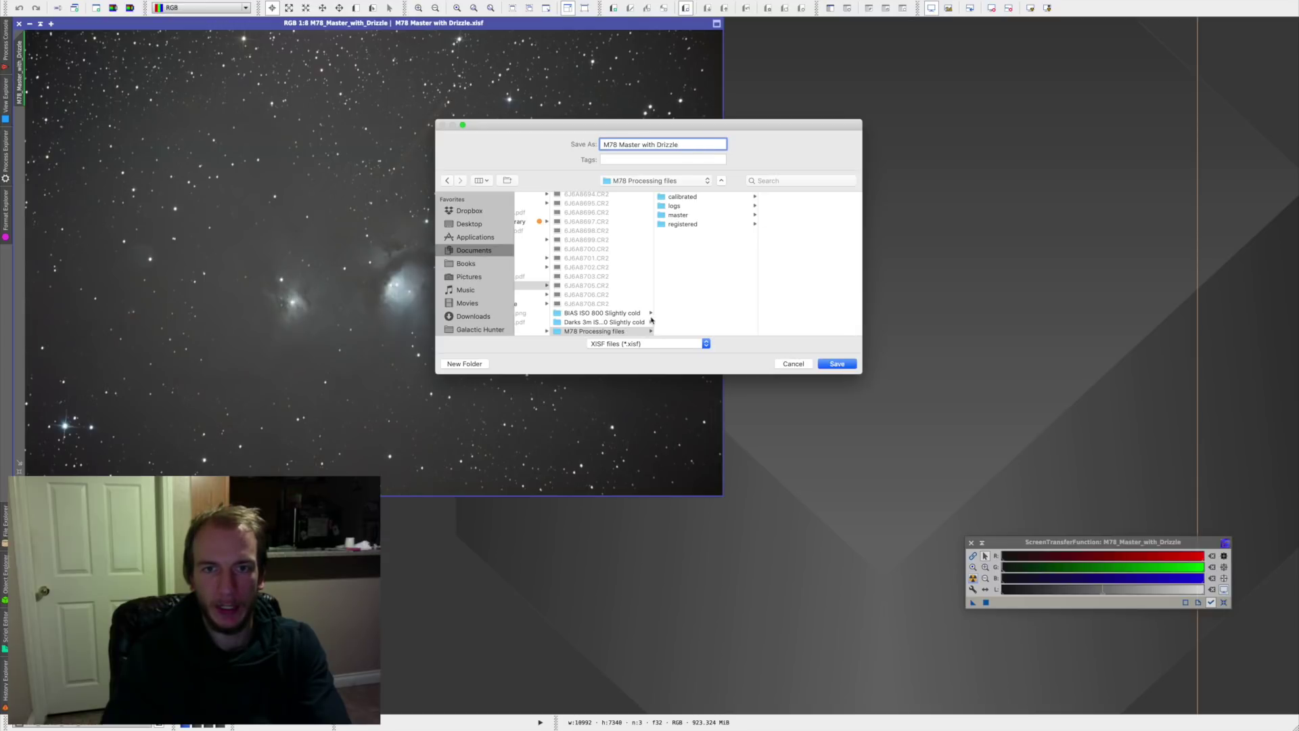
{"action": "left_click", "coordinate": [605, 240]}
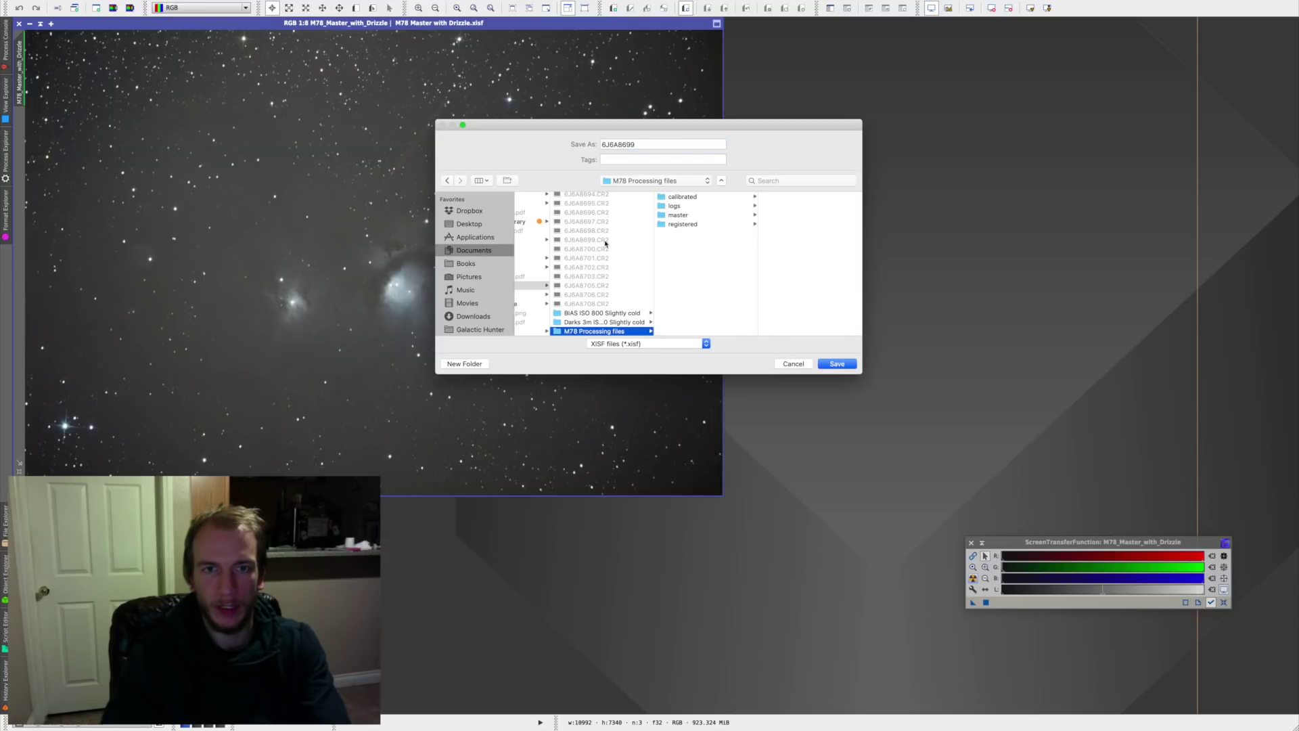
{"action": "left_click", "coordinate": [837, 364]}
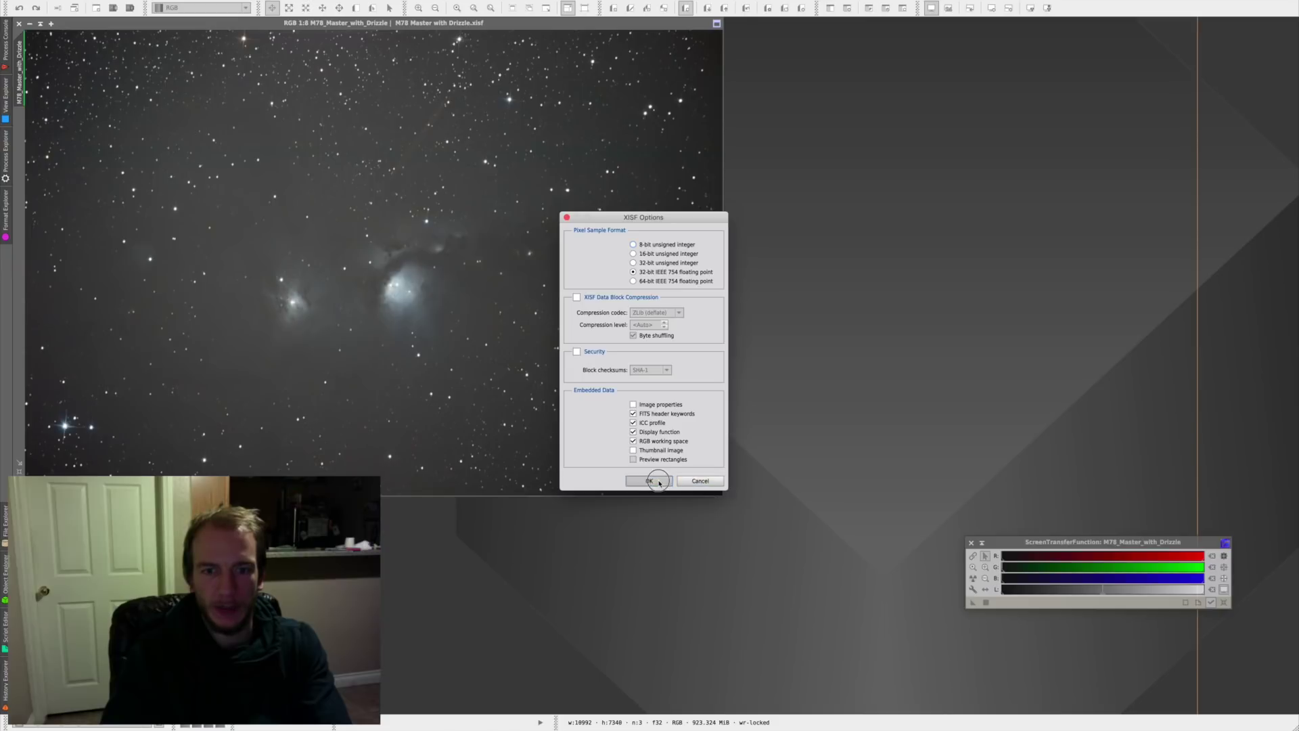
{"action": "left_click", "coordinate": [651, 481]}
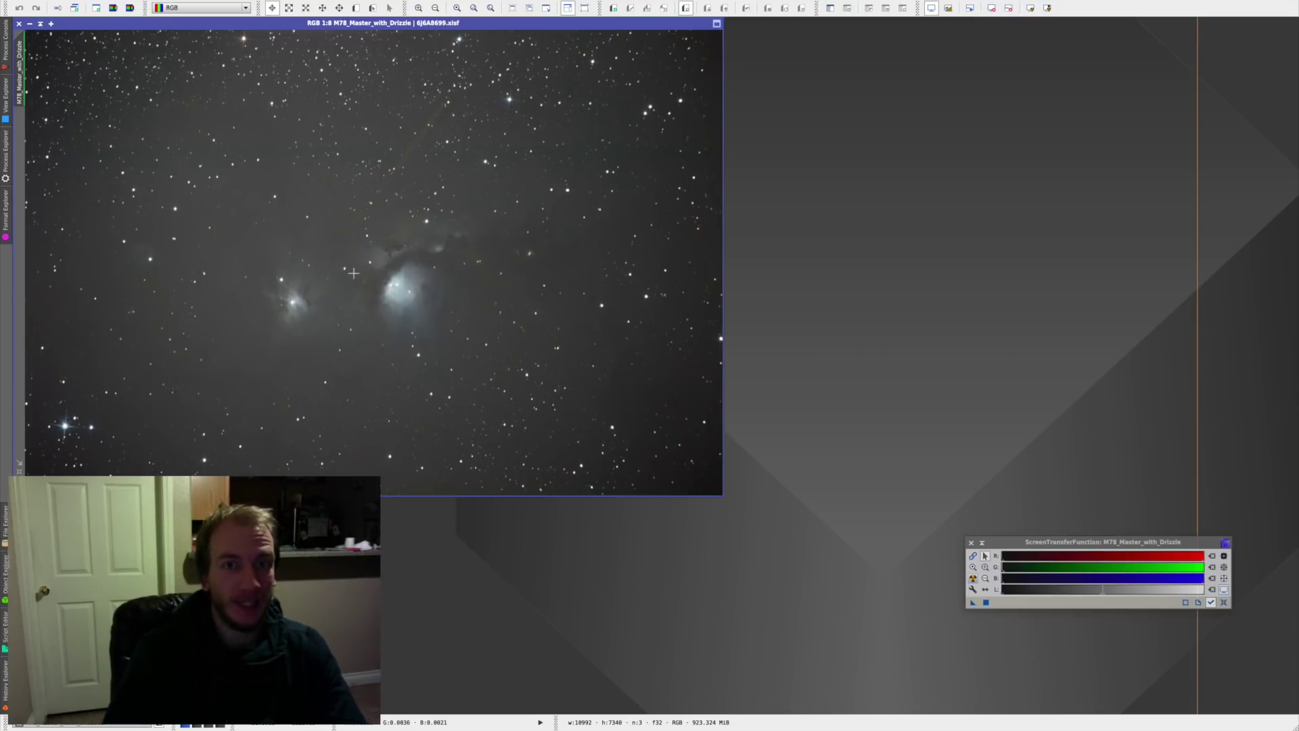
{"action": "scroll", "coordinate": [432, 276], "scroll_direction": "up", "scroll_amount": 5}
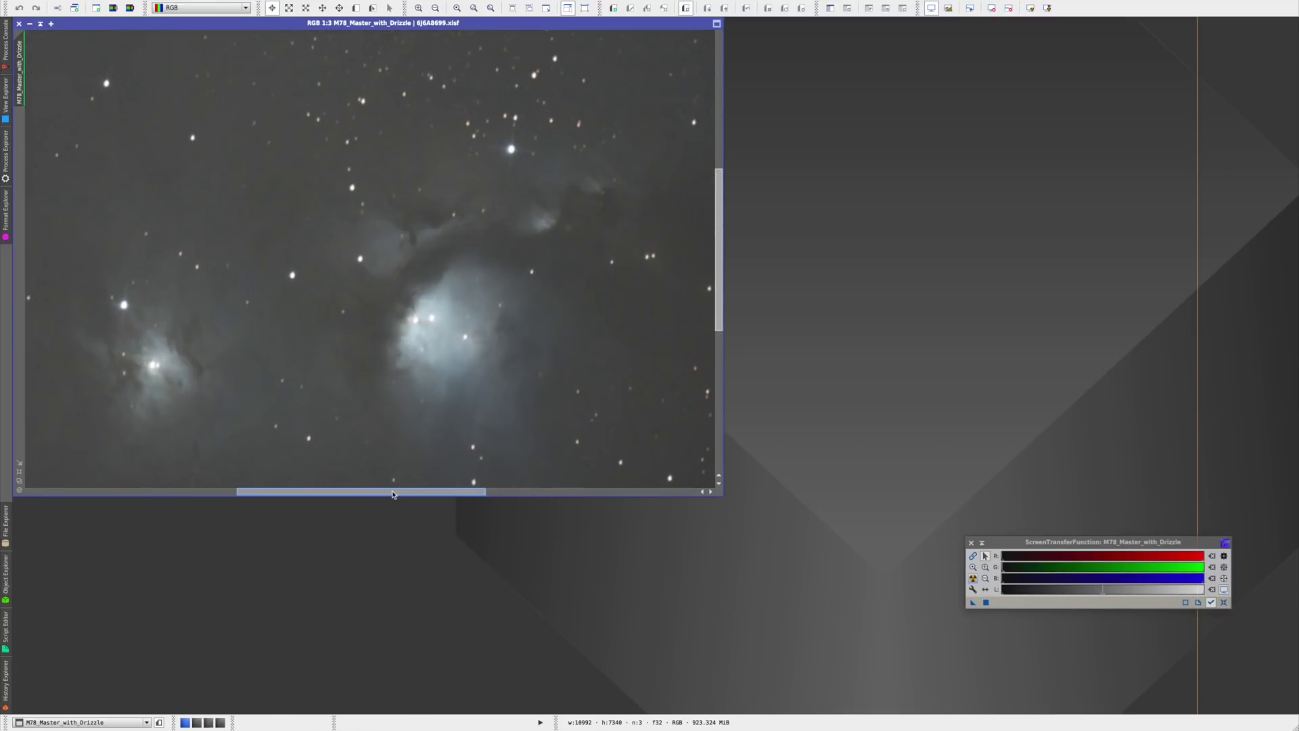
{"action": "left_click_drag", "start_coordinate": [391, 489], "coordinate": [329, 453]}
{"action": "left_click_drag", "start_coordinate": [497, 495], "coordinate": [575, 493]}
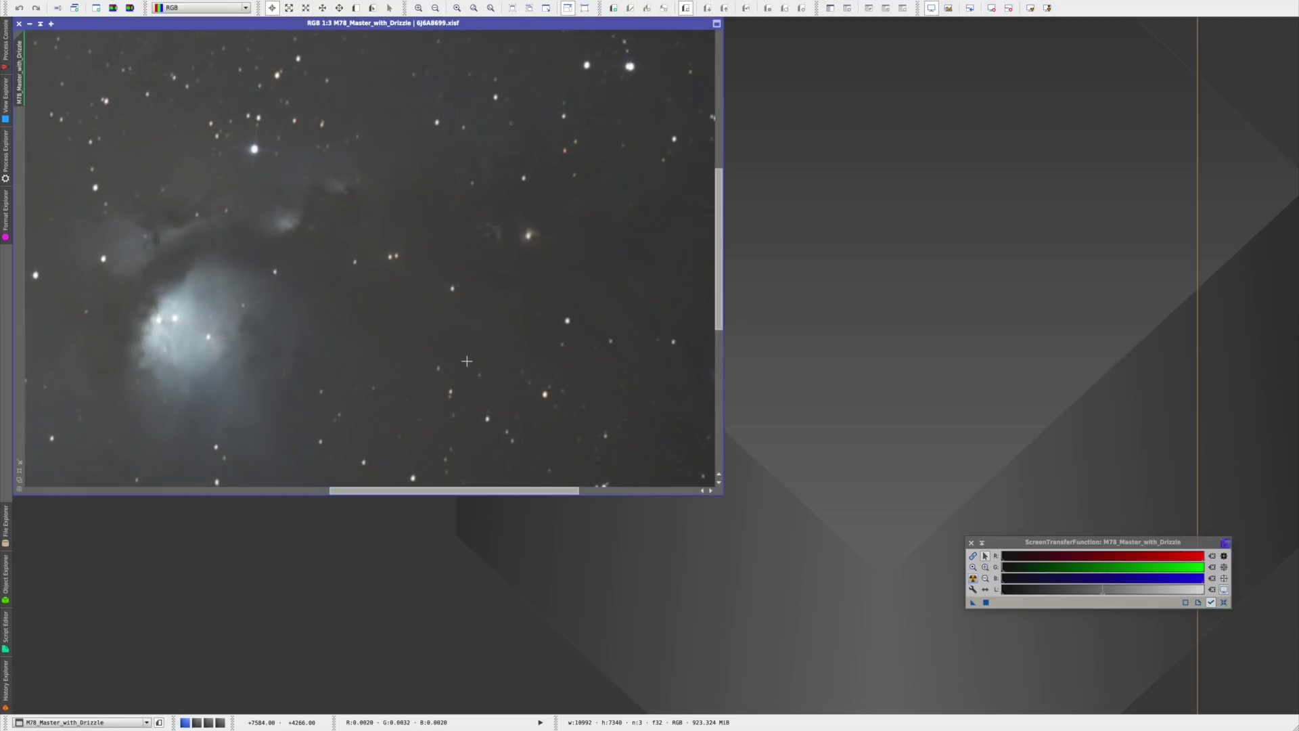
{"action": "scroll", "coordinate": [466, 361], "scroll_direction": "down", "scroll_amount": 2}
{"action": "scroll", "coordinate": [467, 361], "scroll_direction": "down", "scroll_amount": 4}
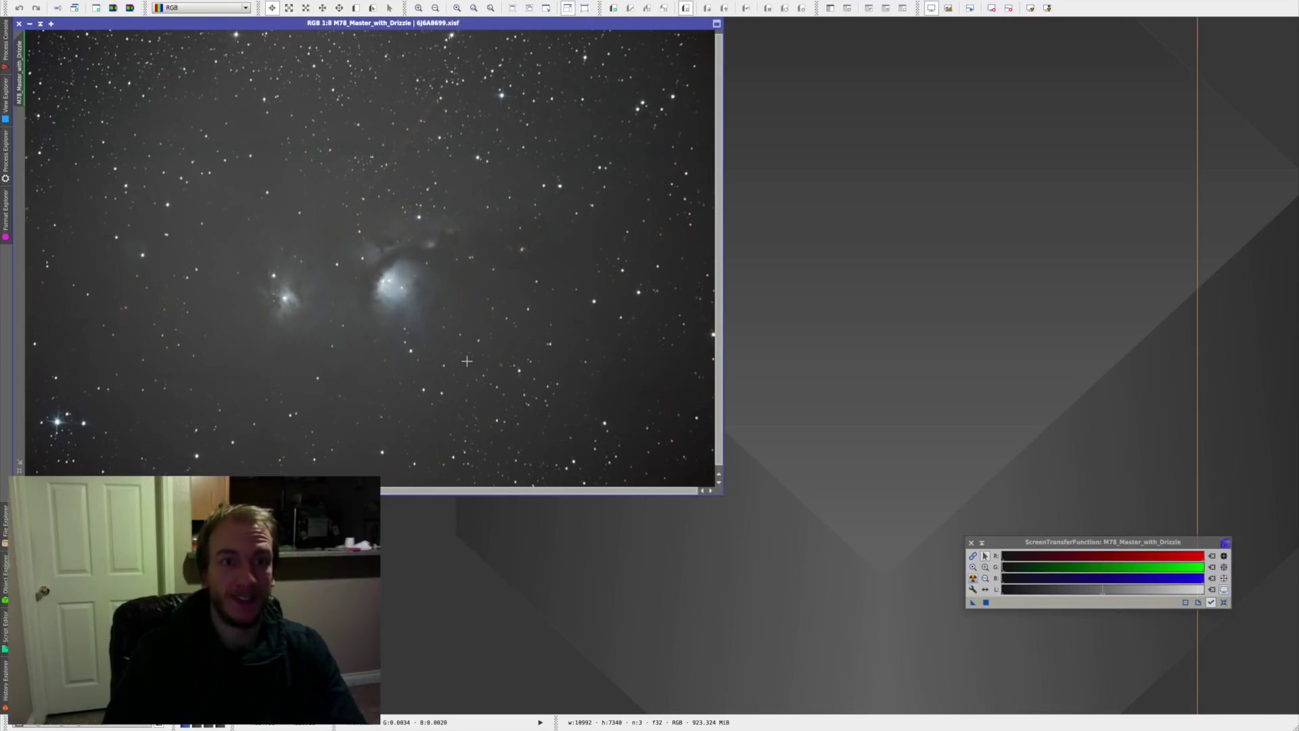
{"action": "scroll", "coordinate": [471, 362], "scroll_direction": "up", "scroll_amount": 1}
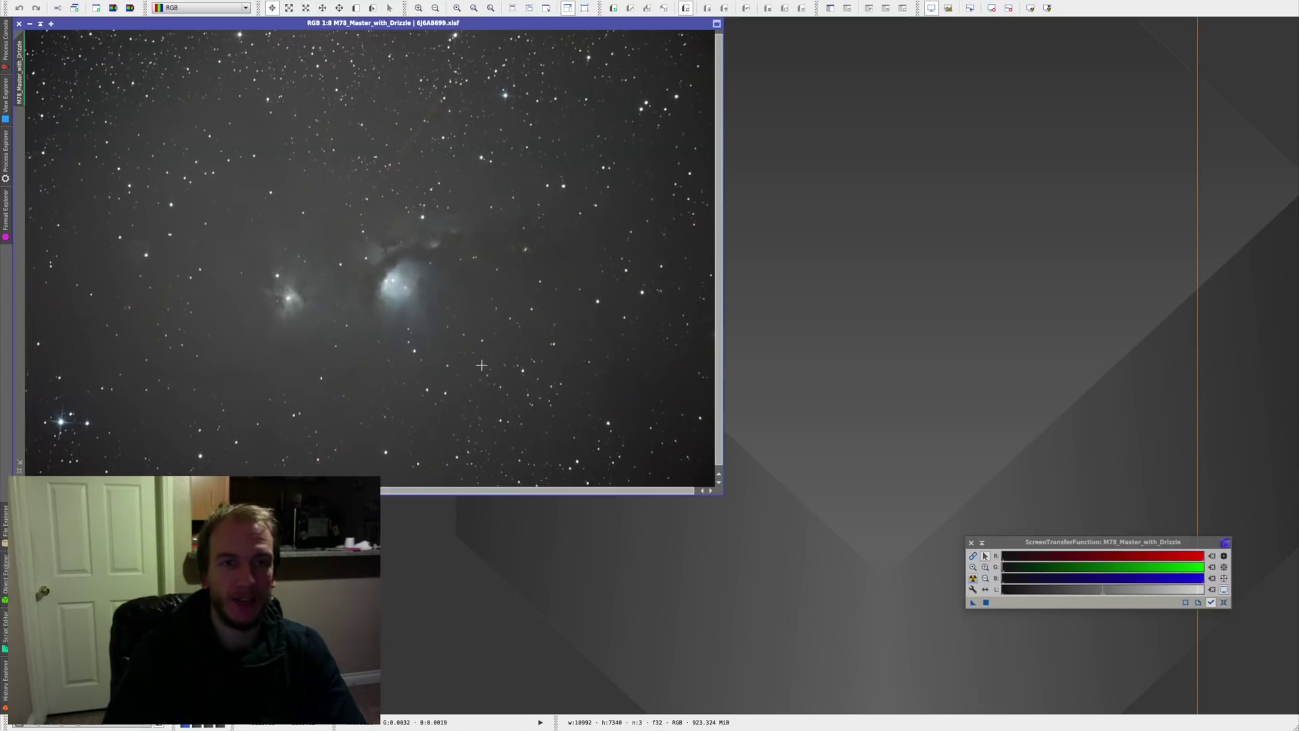